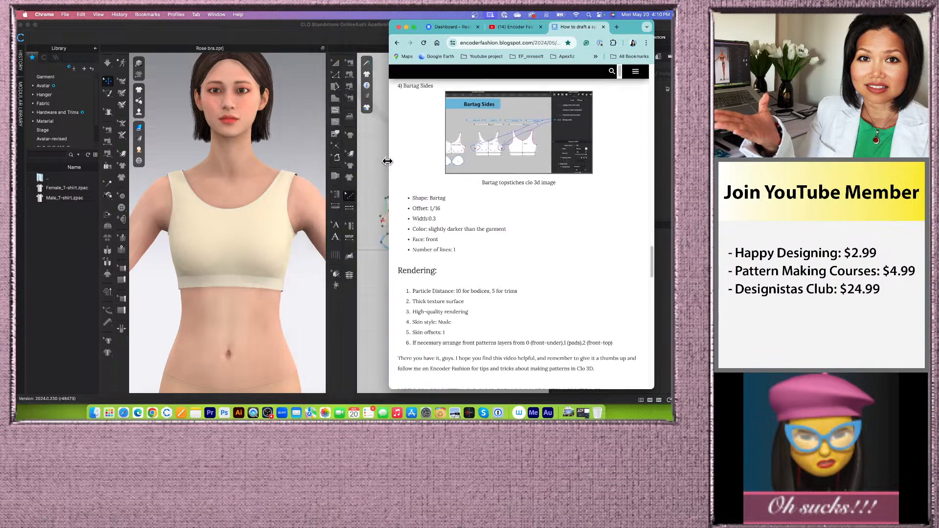
- Open the topstitch reference images on the blog post and page through the slides before closing the gallery
scroll(462, 205, up, 2)
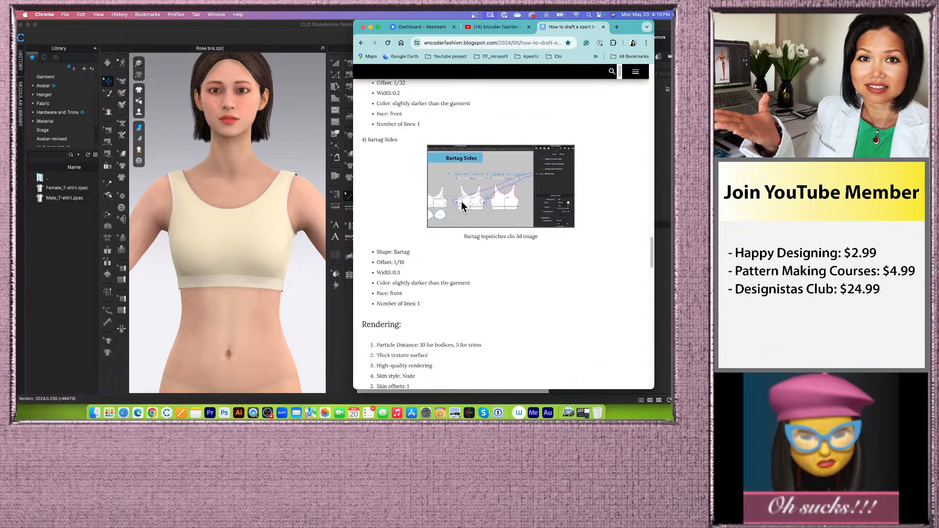
click(483, 200)
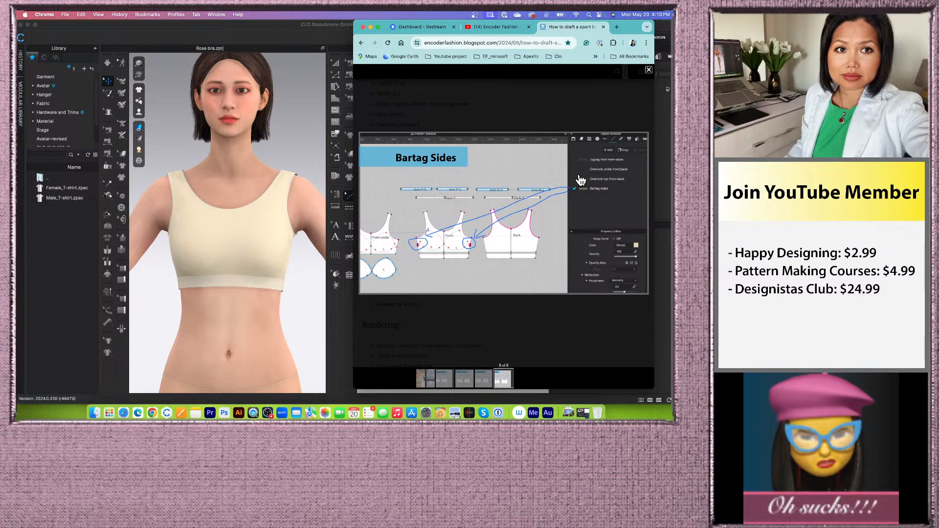
click(434, 383)
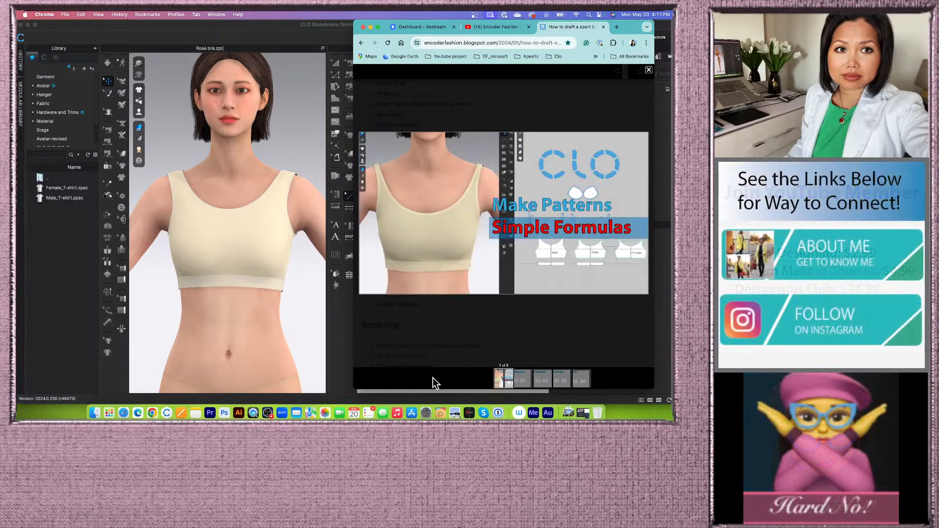
click(519, 379)
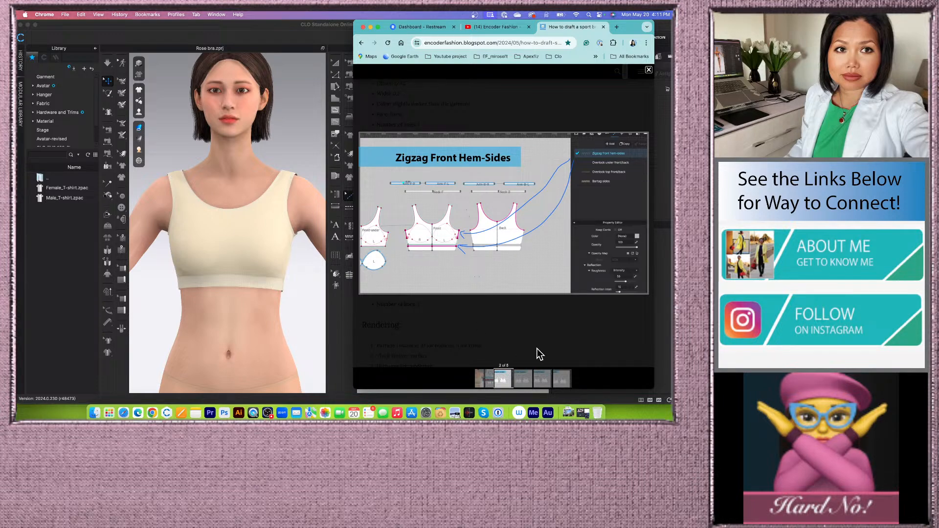
click(491, 198)
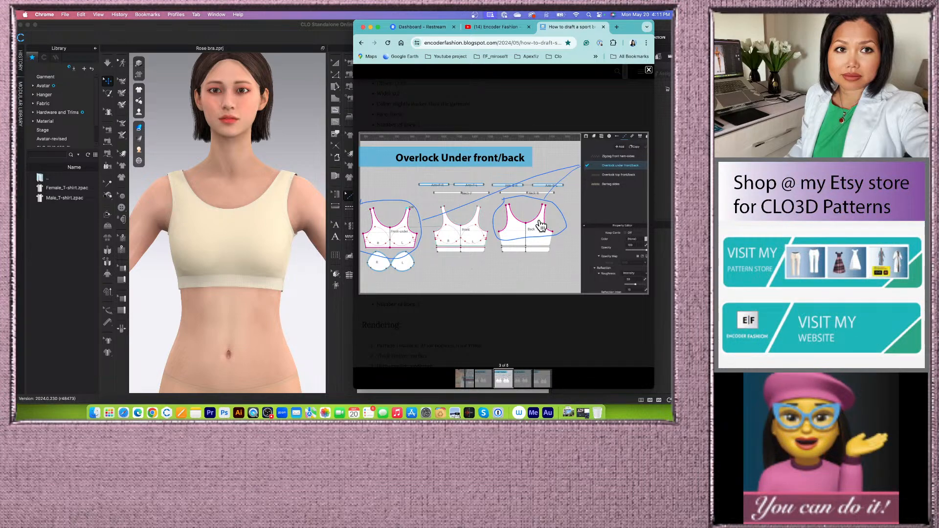
click(522, 379)
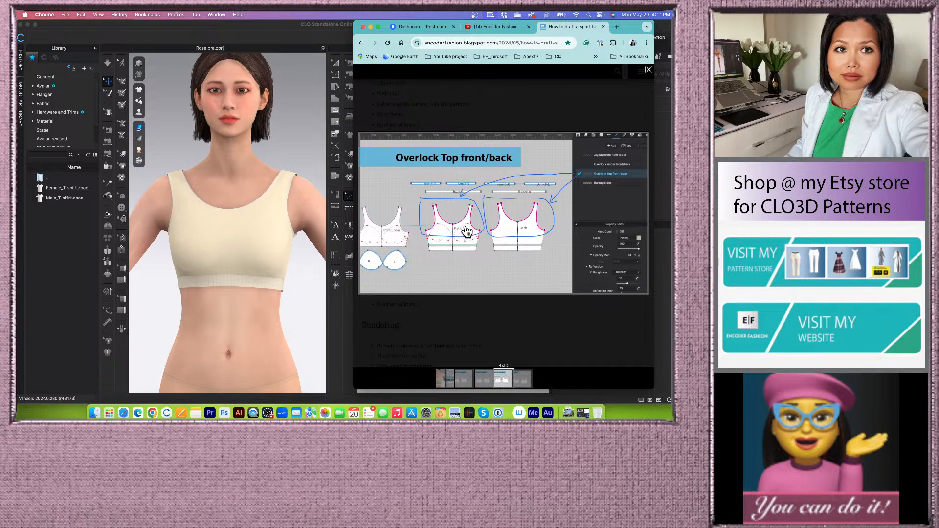
click(522, 379)
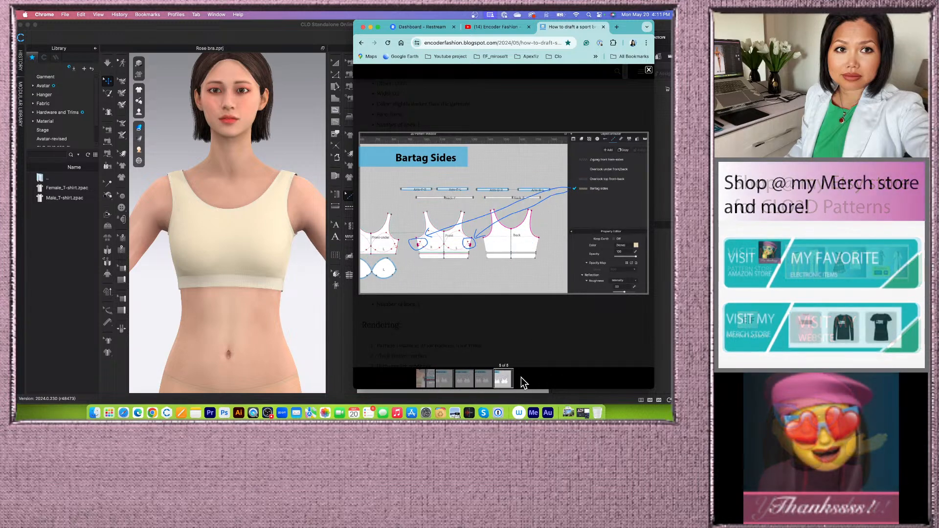
click(648, 70)
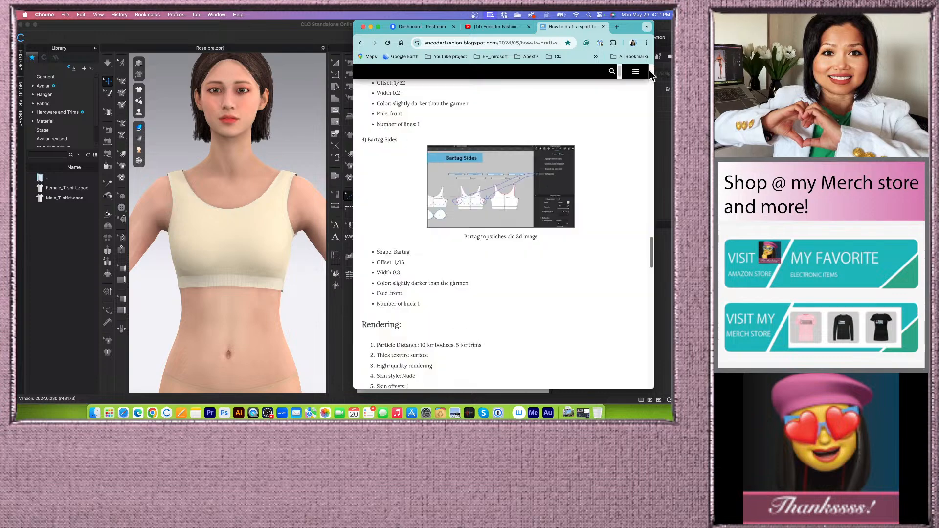
- Read the blog post's topstitch specifications for zigzag, overlock and bartag stitches
scroll(498, 273, up, 1)
scroll(497, 272, down, 3)
scroll(498, 272, up, 2)
scroll(498, 272, up, 4)
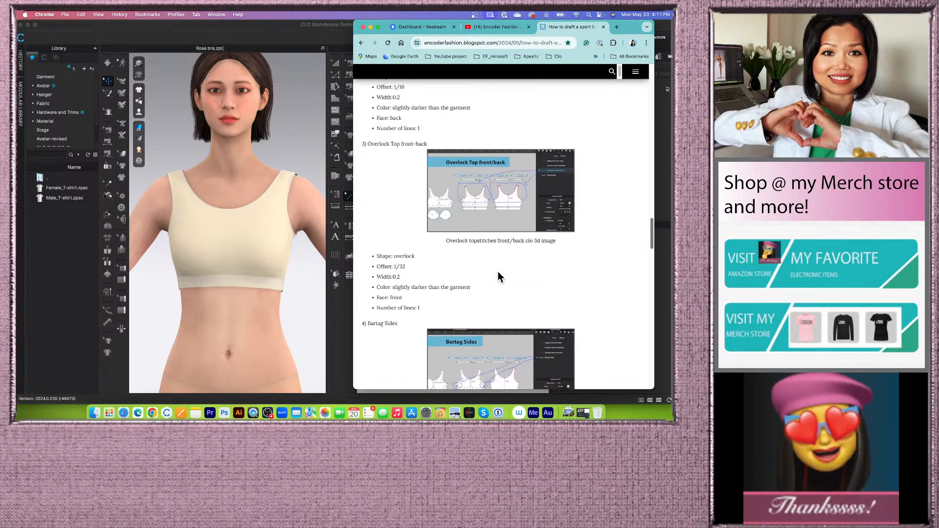
scroll(497, 272, down, 1)
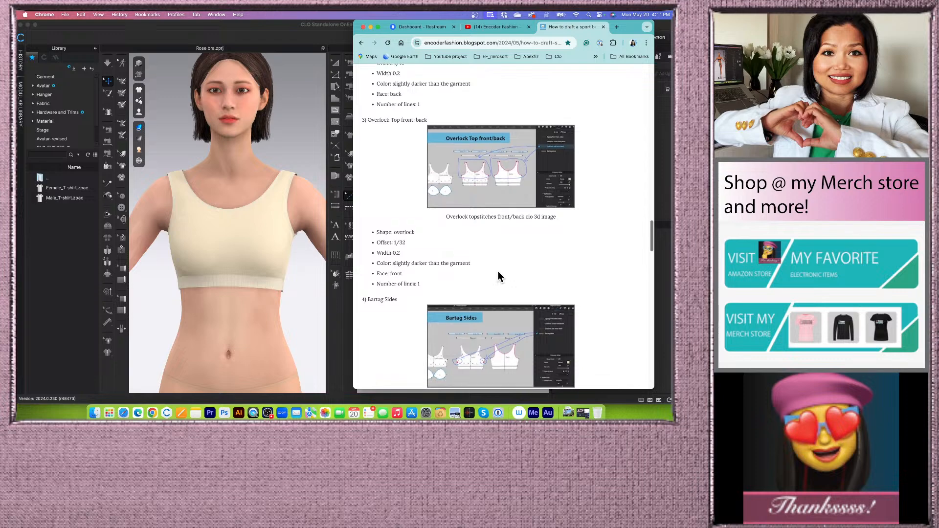
scroll(458, 212, up, 3)
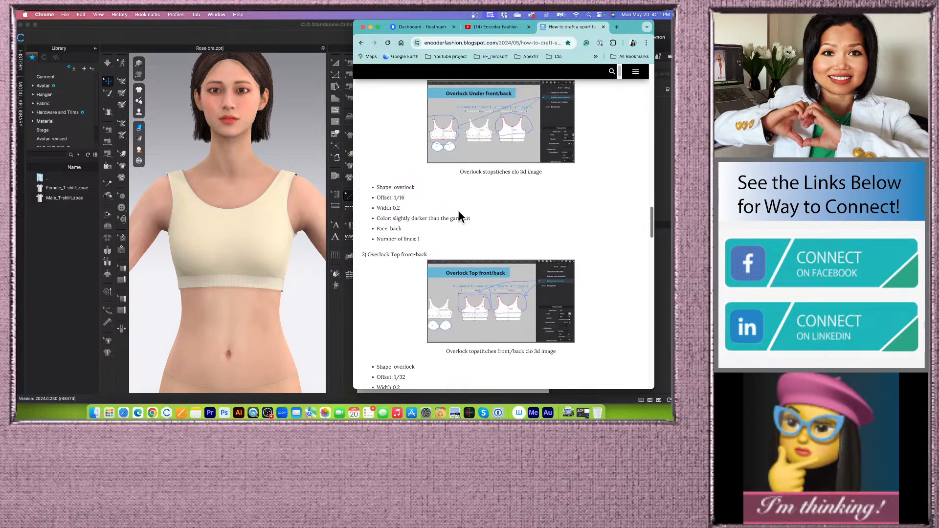
scroll(430, 198, down, 1)
scroll(431, 198, up, 8)
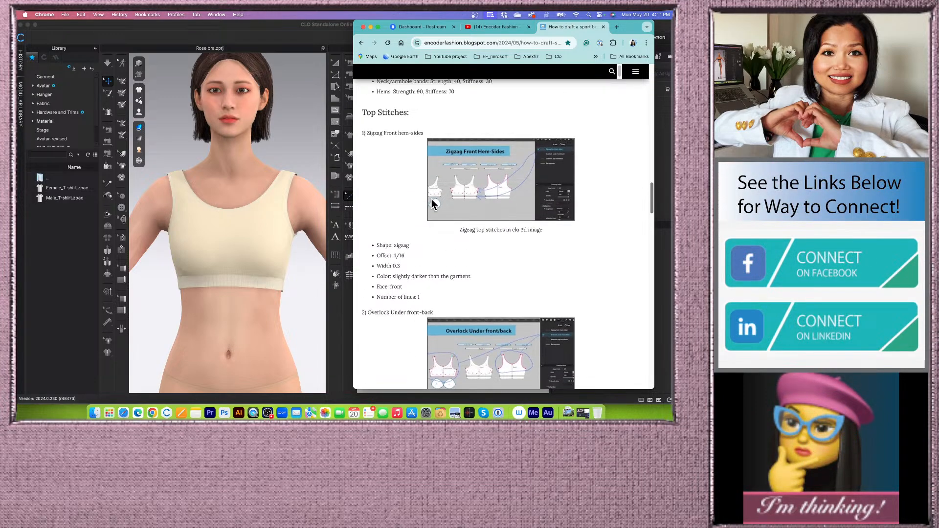
scroll(404, 259, down, 2)
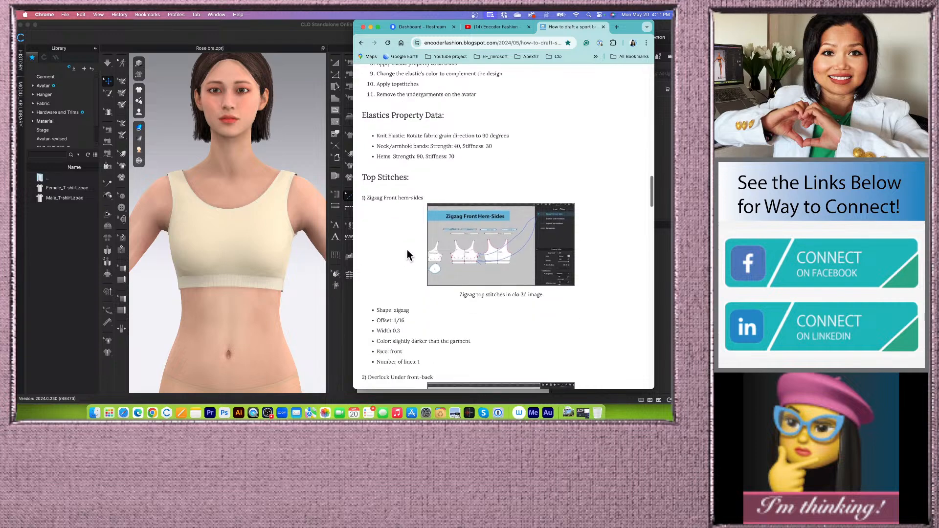
scroll(469, 313, down, 2)
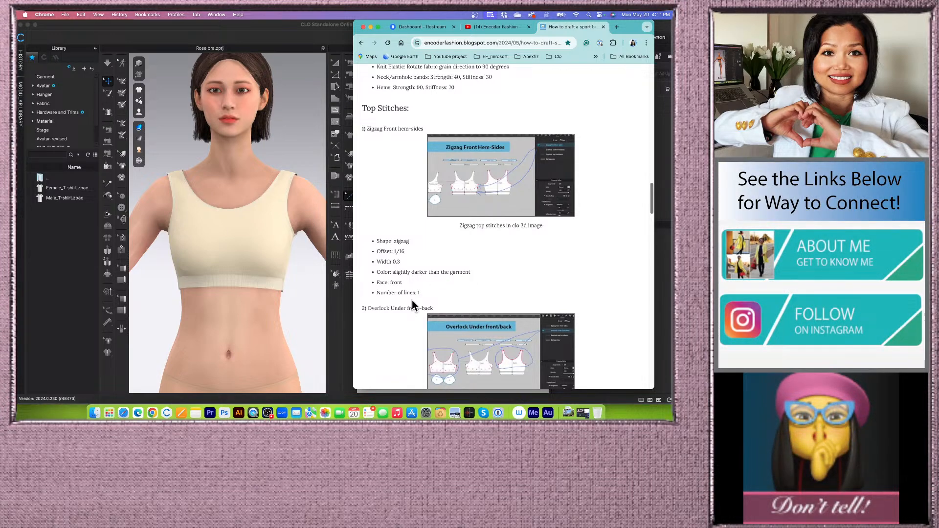
scroll(441, 292, down, 1)
scroll(441, 291, down, 1)
scroll(442, 293, up, 1)
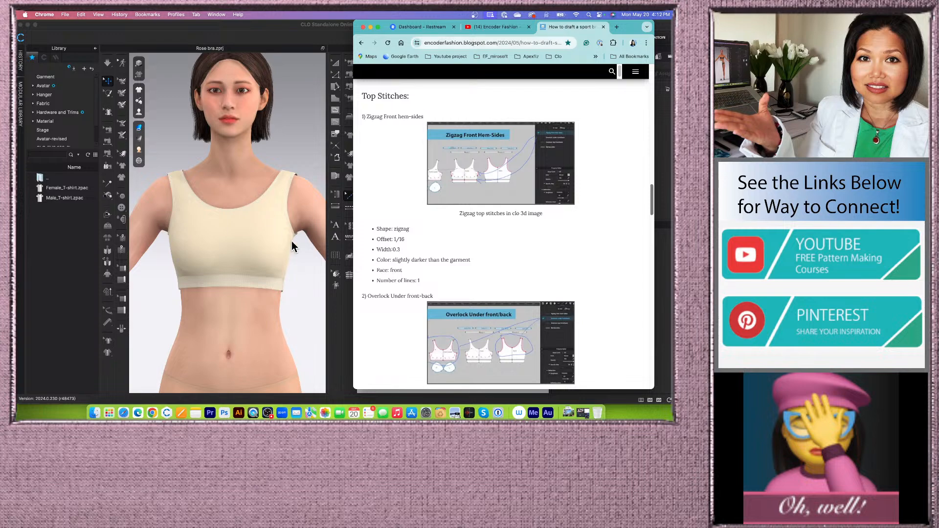
- Switch to CLO and review the Default Topstitch and Zigzag hem-sides entries in the topstitch library
click(309, 289)
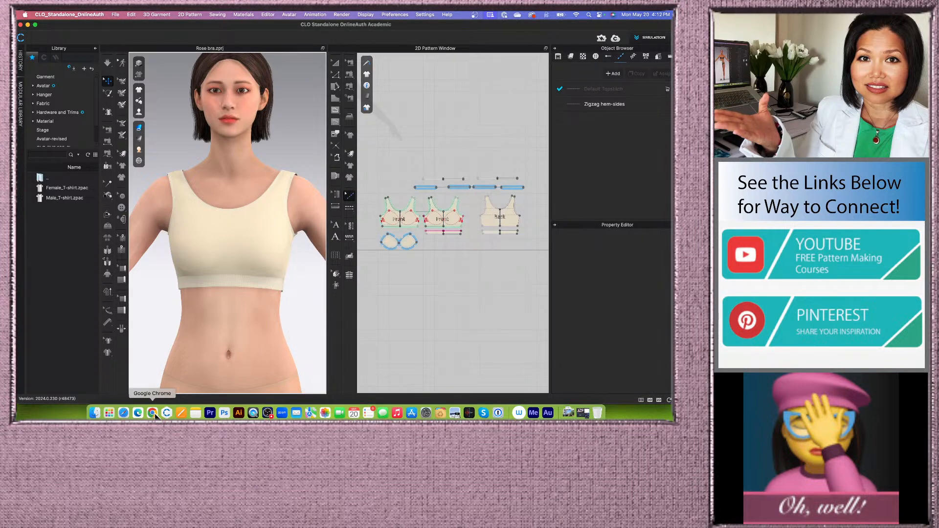
scroll(463, 202, up, 3)
scroll(465, 204, down, 2)
click(642, 88)
click(644, 104)
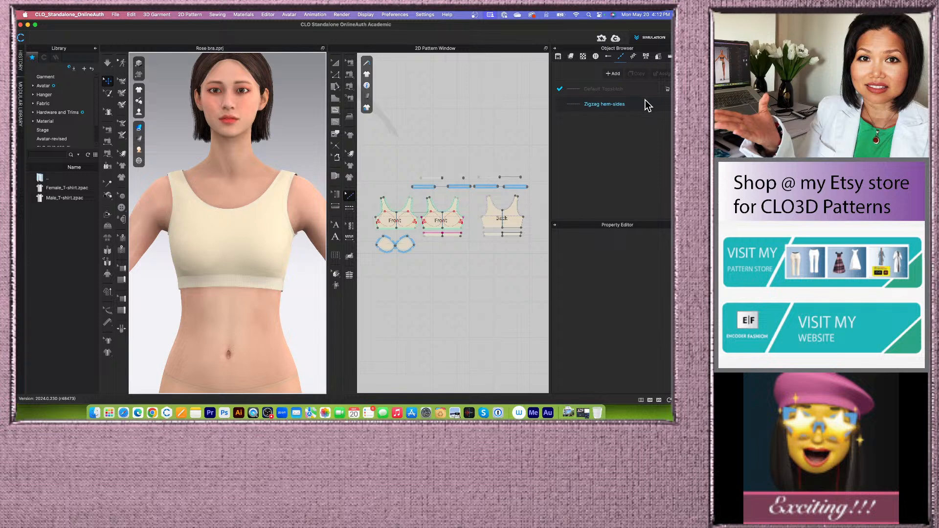
click(639, 104)
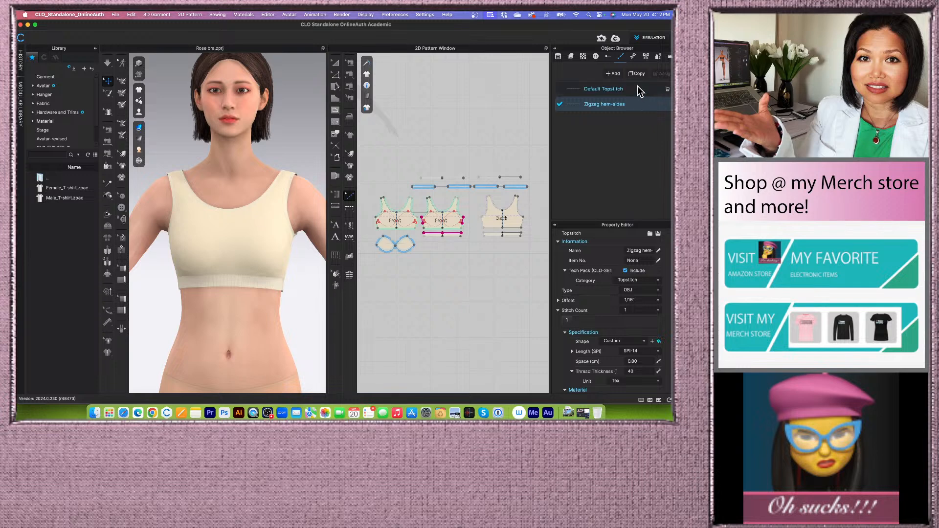
click(637, 88)
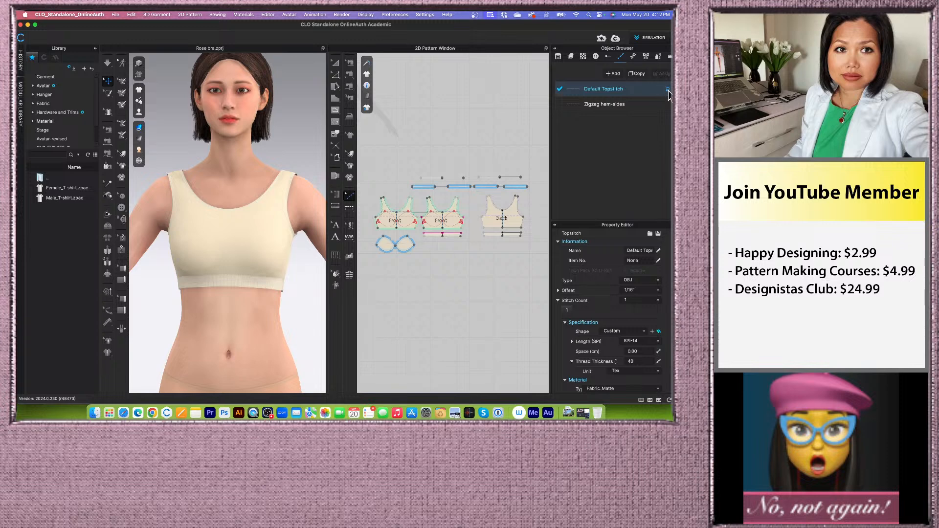
click(640, 106)
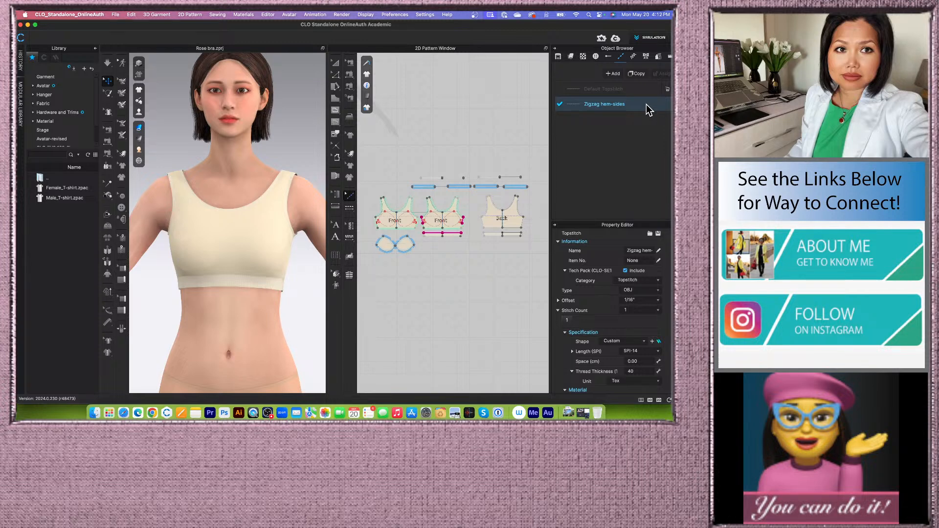
- Inspect the bra's front pattern pieces and the 3D garment's hem from several angles
scroll(421, 233, up, 4)
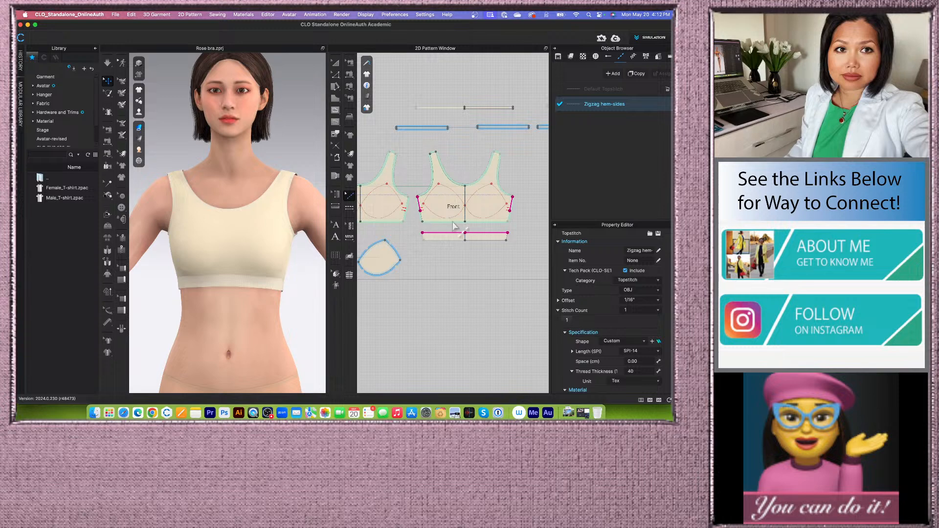
scroll(454, 226, up, 2)
scroll(239, 283, up, 3)
middle_drag(241, 326, 253, 345)
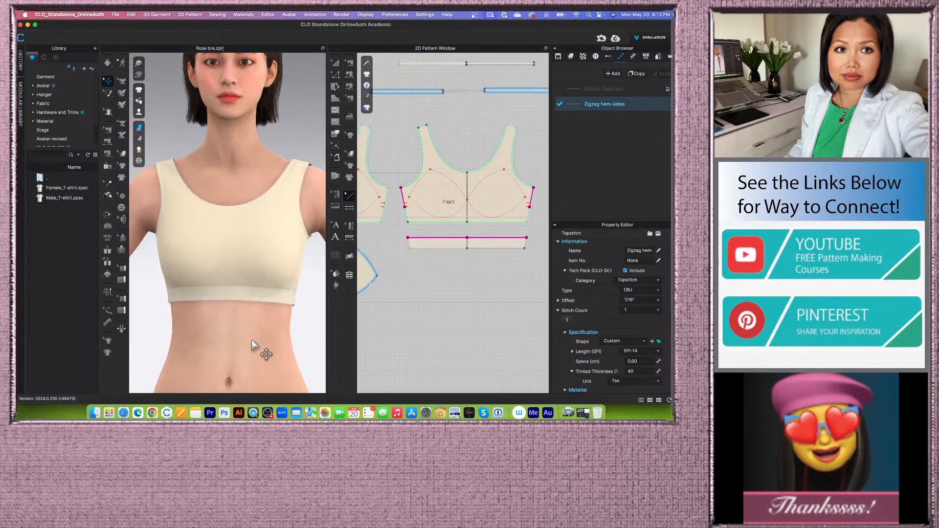
scroll(254, 340, up, 3)
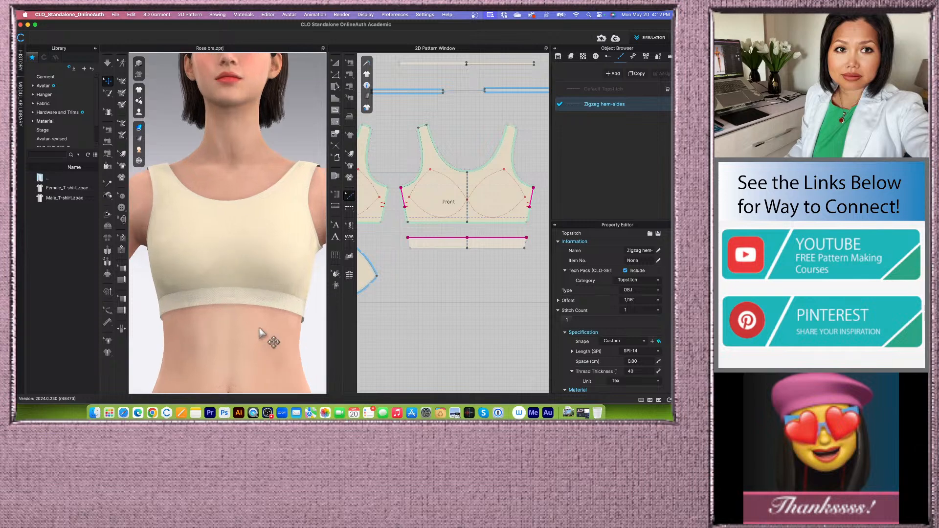
middle_drag(300, 356, 274, 321)
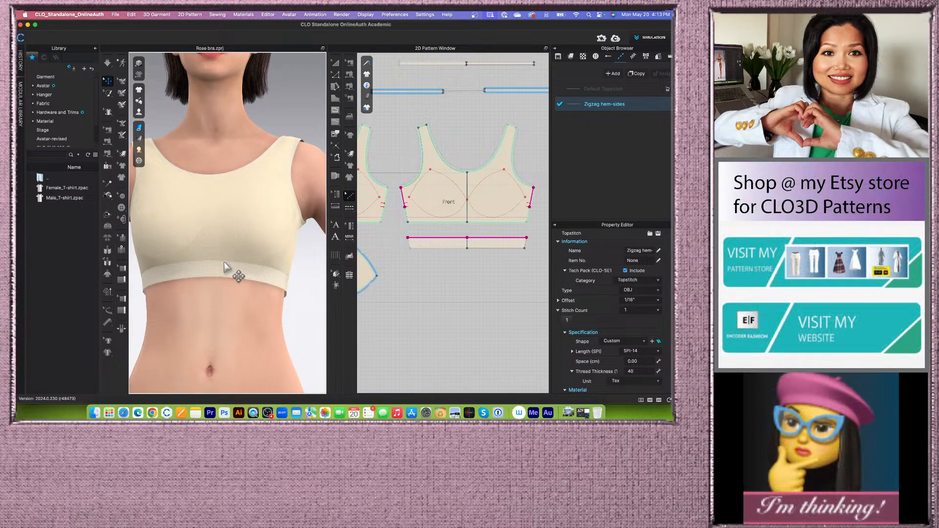
right_drag(283, 285, 252, 248)
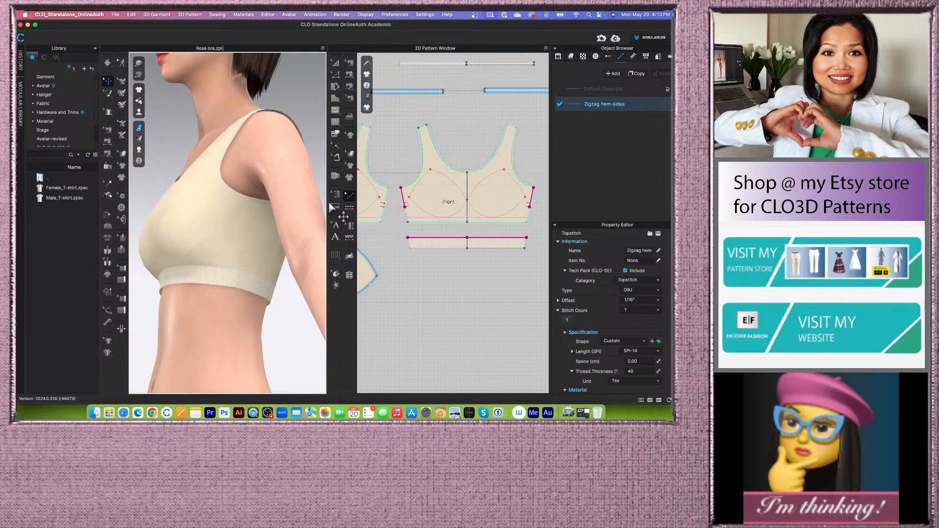
scroll(431, 201, down, 2)
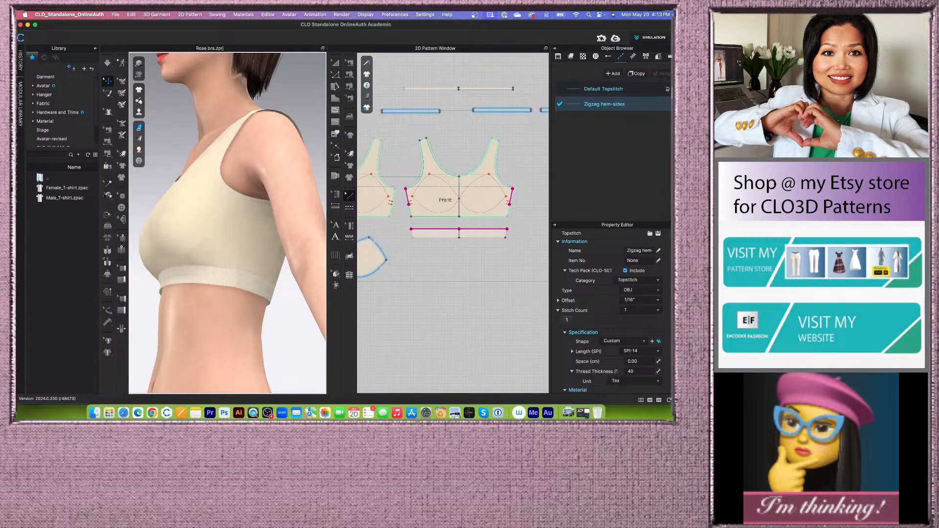
- Delete the Default Topstitch, keeping only Zigzag hem-sides in the topstitch list
click(648, 89)
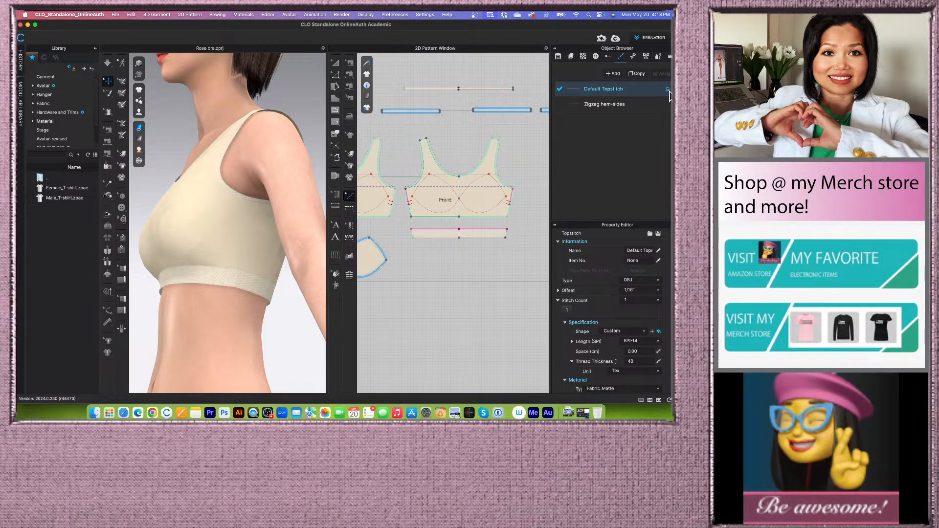
click(667, 91)
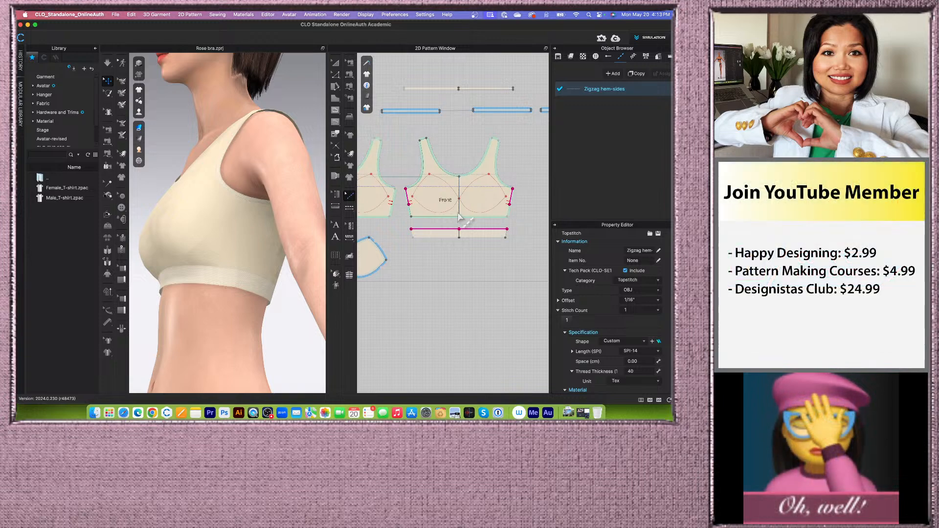
click(335, 62)
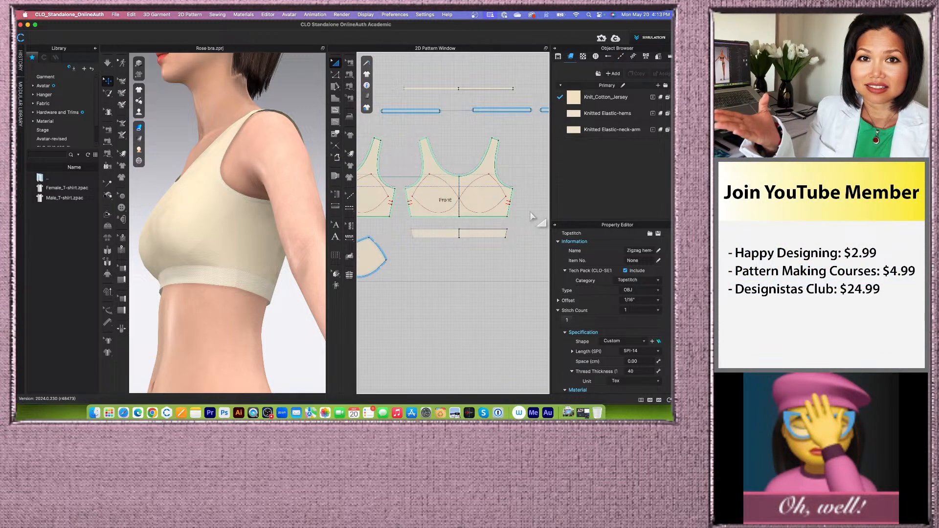
- Activate the Segment Topstitch tool with the Zigzag hem-sides topstitch selected
click(351, 195)
click(350, 209)
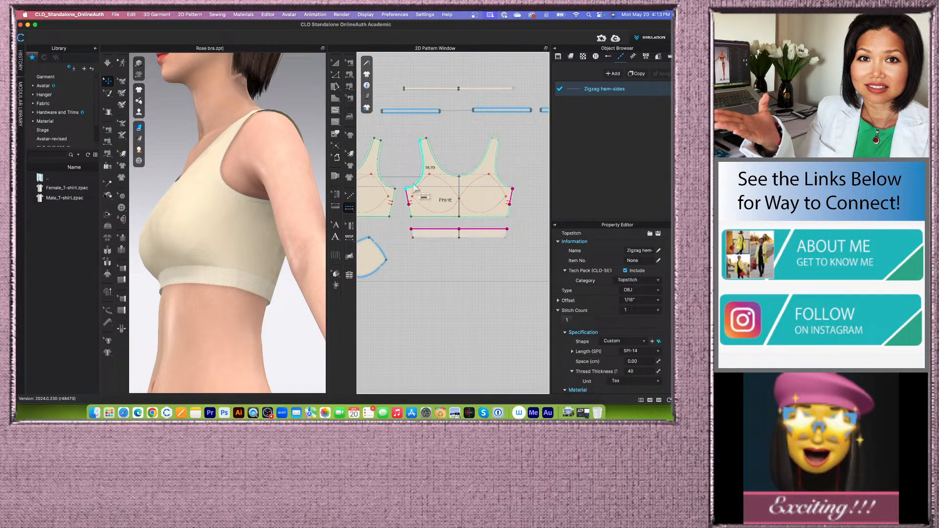
scroll(449, 225, down, 2)
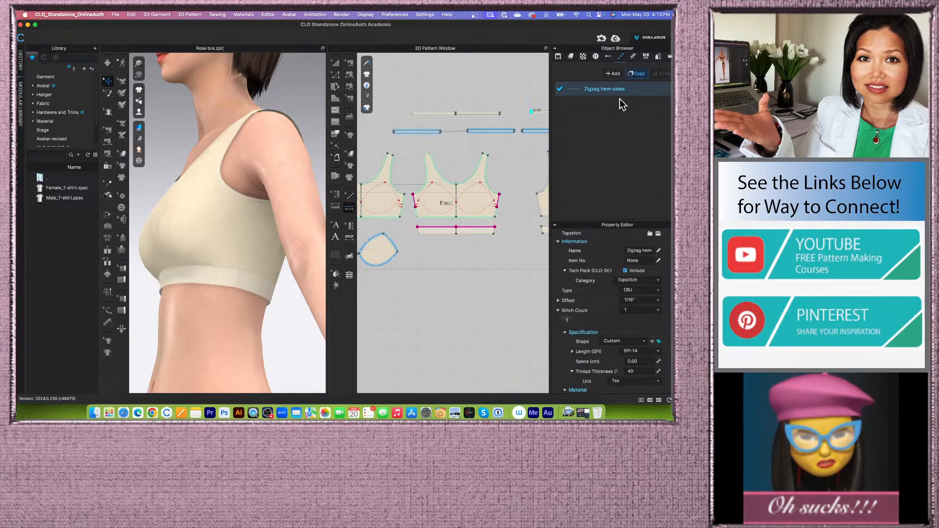
scroll(435, 250, down, 2)
scroll(435, 250, up, 2)
scroll(271, 268, up, 2)
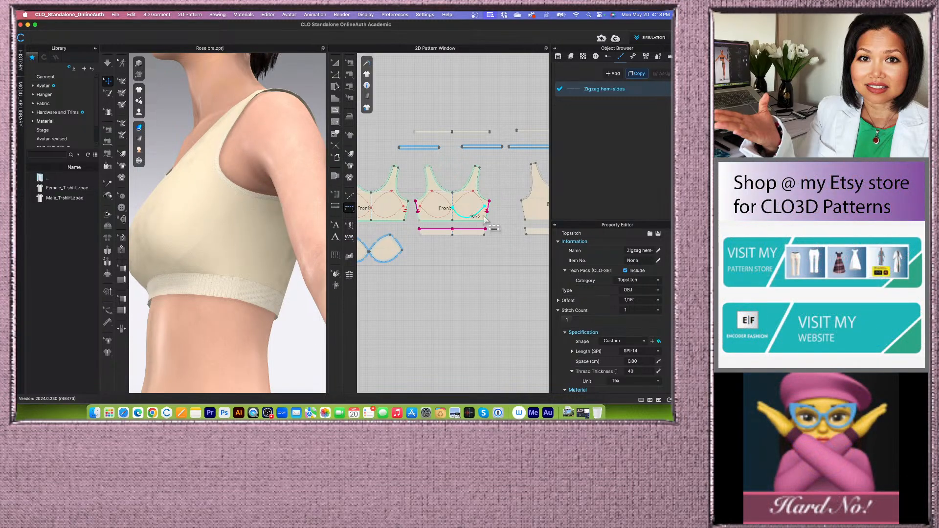
click(350, 208)
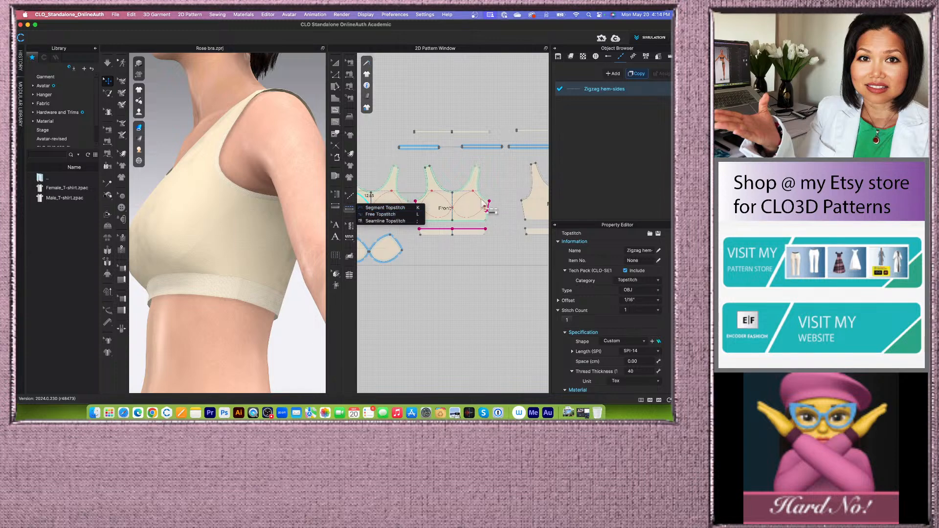
click(649, 90)
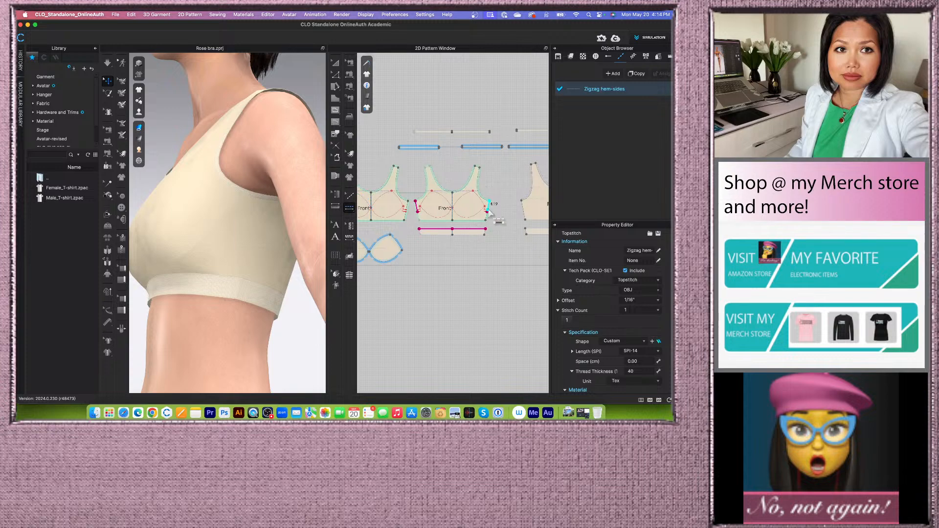
- Switch to Chrome to view the tutorial's topstitch specifications again
click(152, 413)
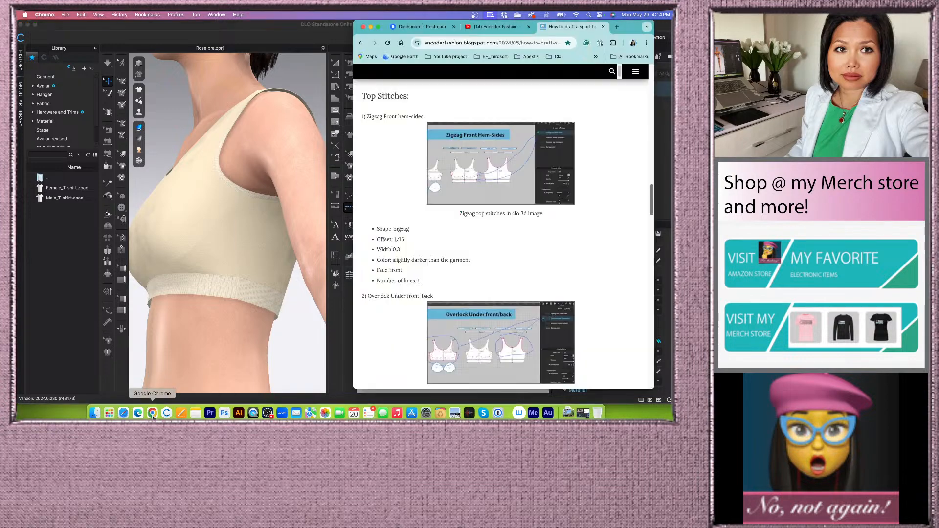
- Switch back to CLO, select the Zigzag hem-sides topstitch and set its shape to Zigzag
scroll(547, 210, up, 1)
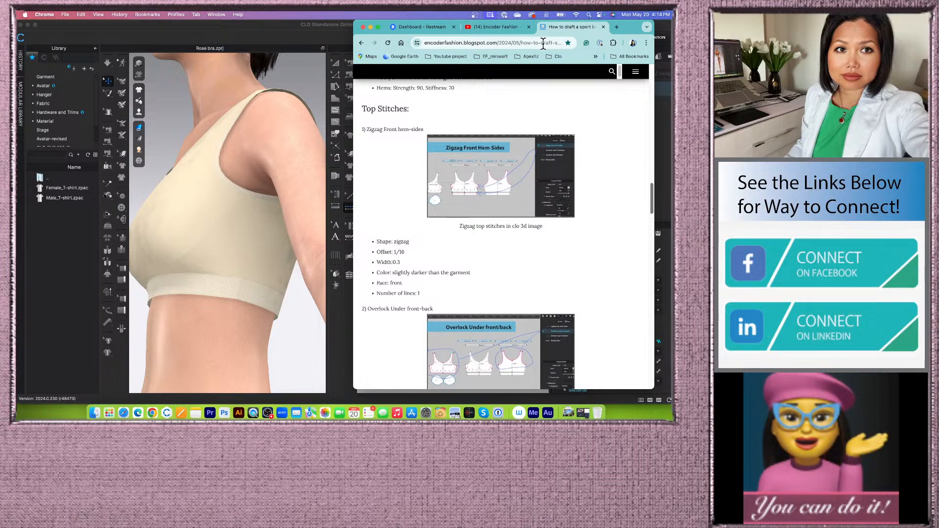
click(370, 27)
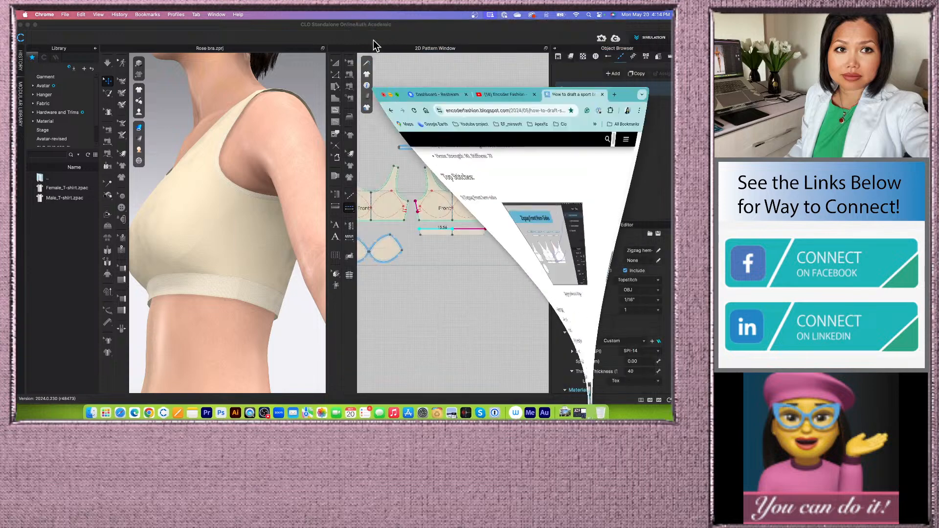
click(644, 92)
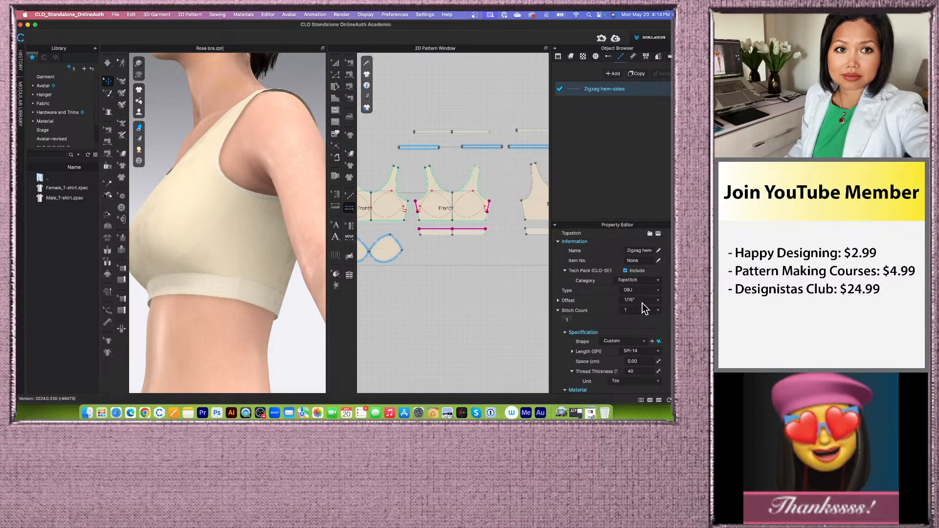
scroll(641, 304, down, 2)
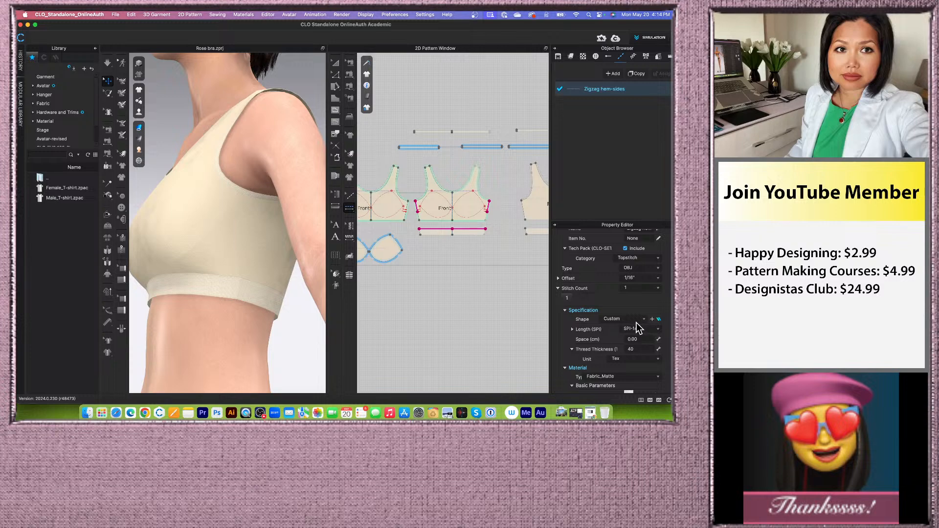
click(640, 320)
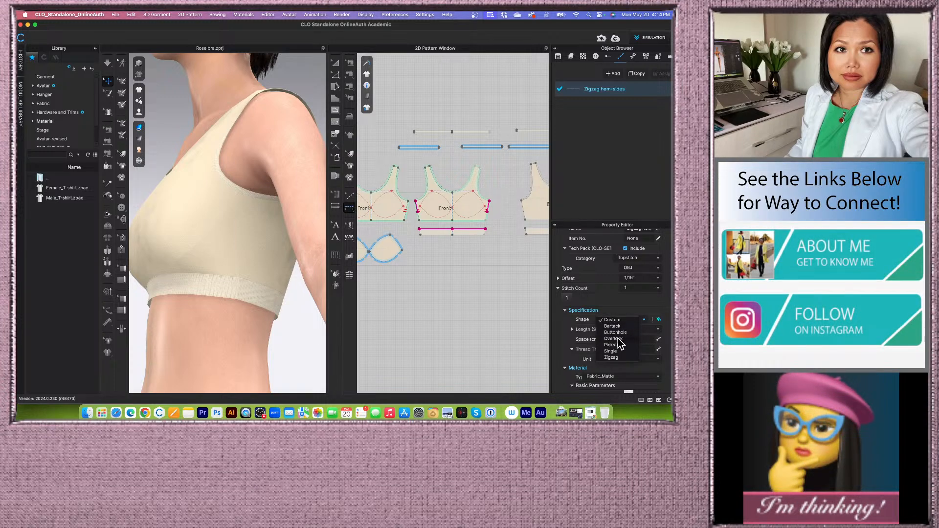
click(611, 358)
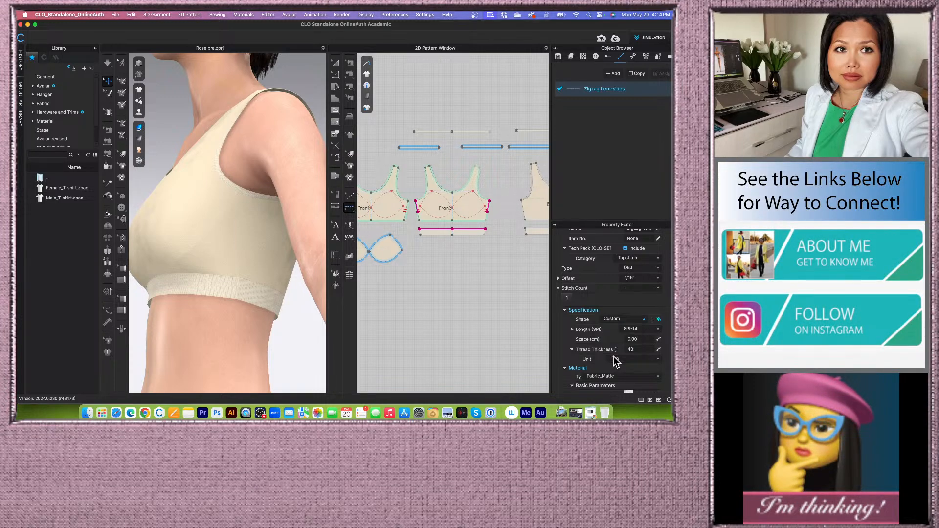
- Review the zigzag topstitch's specification, material and configuration properties
scroll(615, 303, up, 1)
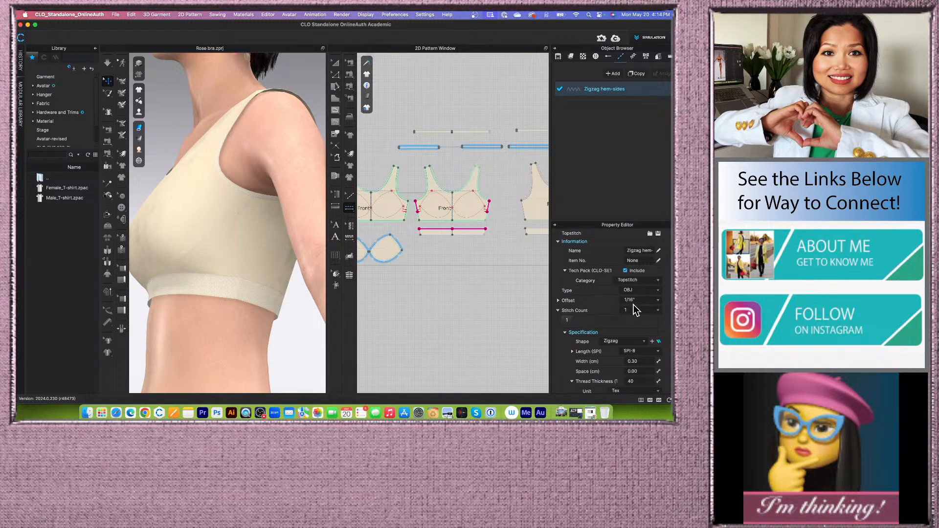
scroll(621, 331, down, 1)
scroll(621, 331, down, 2)
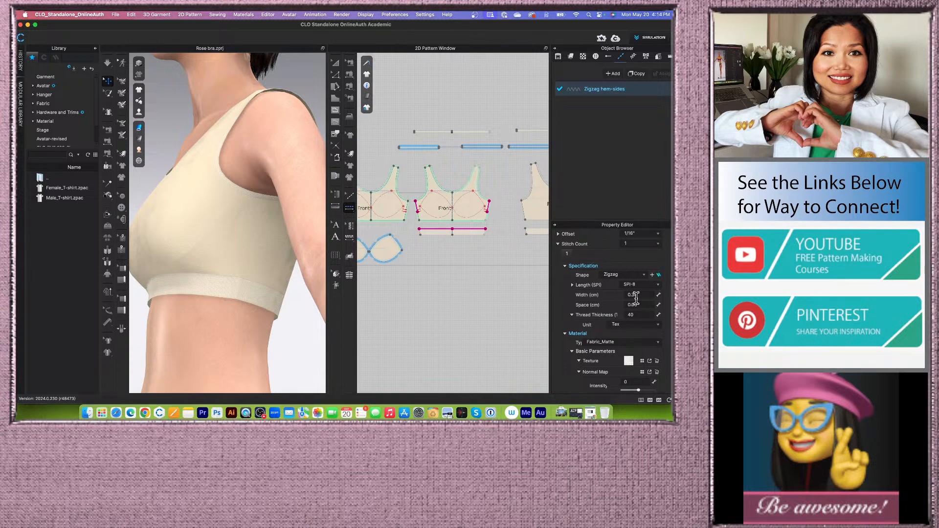
scroll(636, 297, down, 7)
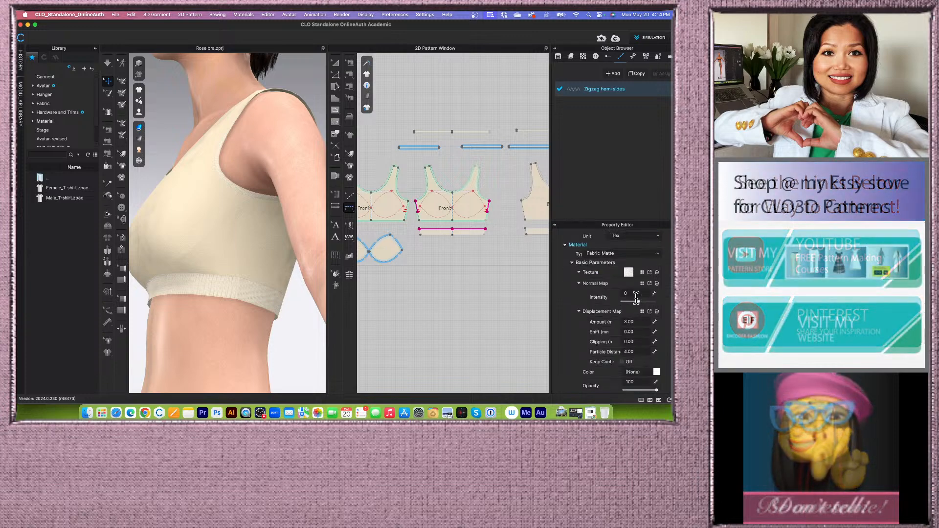
scroll(635, 297, down, 4)
scroll(636, 297, up, 2)
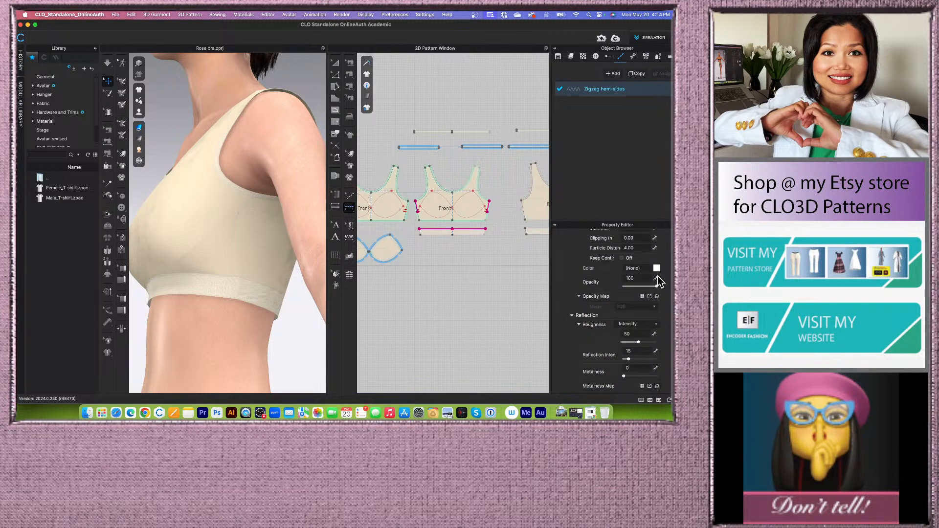
scroll(657, 276, down, 2)
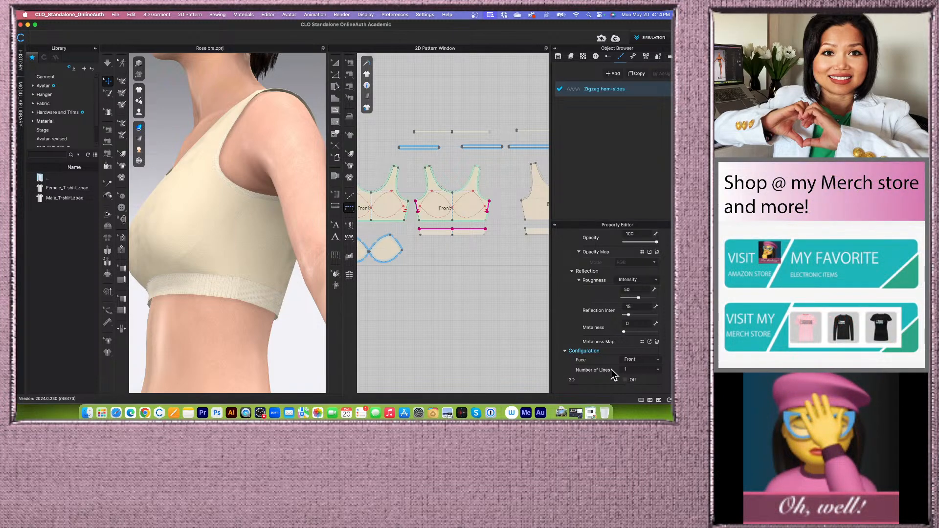
scroll(617, 369, up, 3)
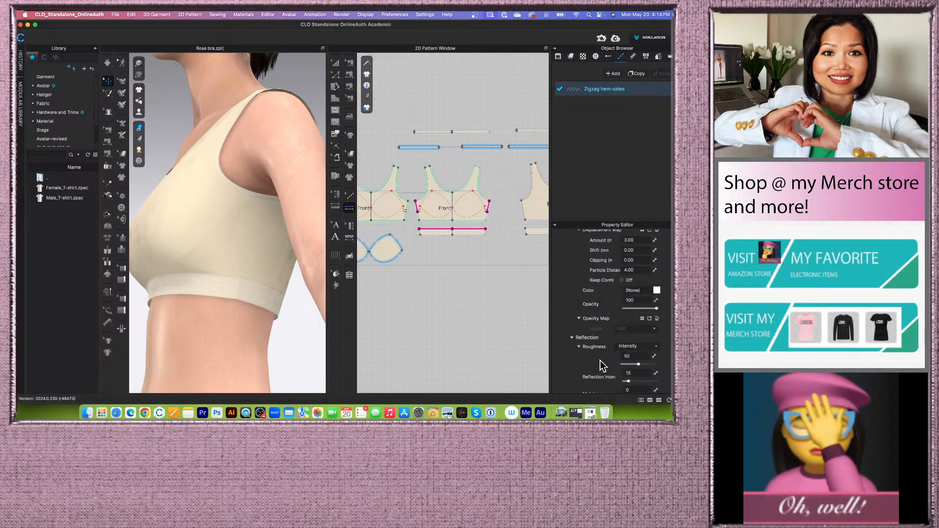
- Set the topstitch colour by sampling the bra fabric with the eyedropper, settling on B3A893, and apply it
click(657, 291)
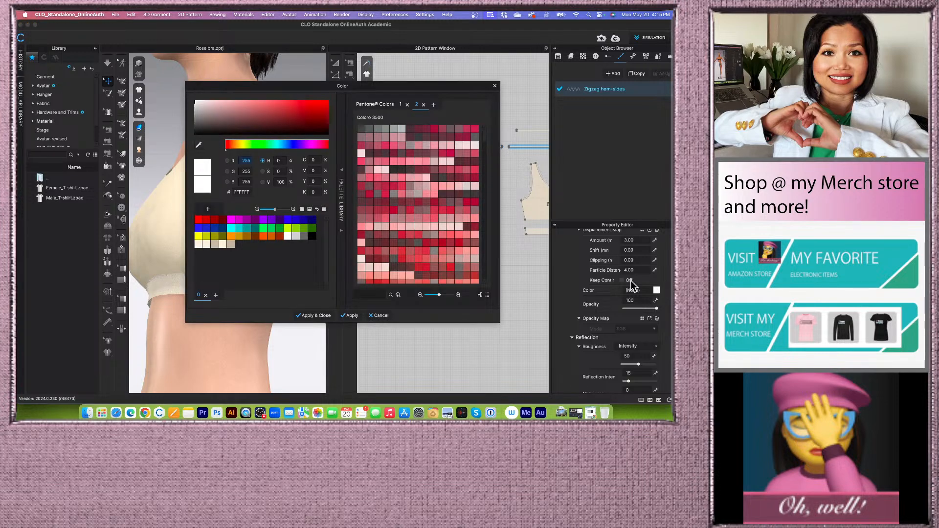
drag(275, 87, 388, 97)
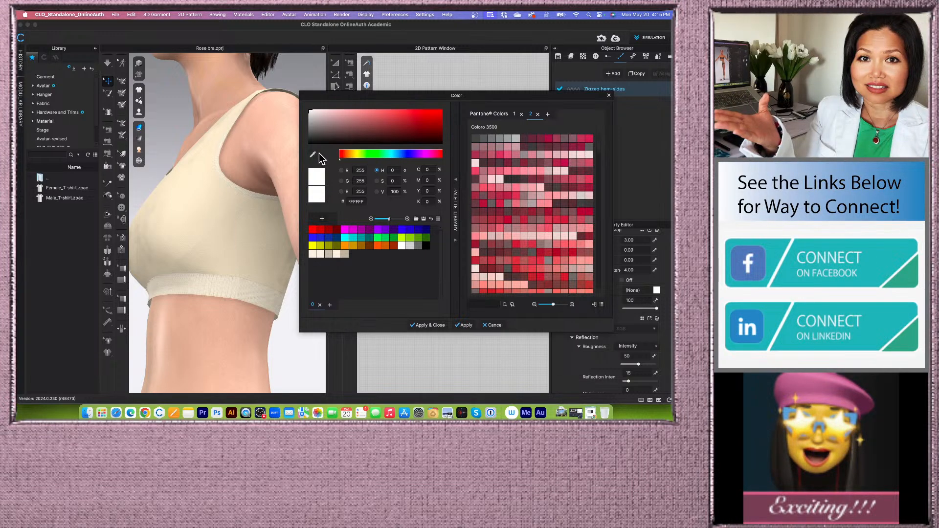
right_drag(207, 248, 236, 260)
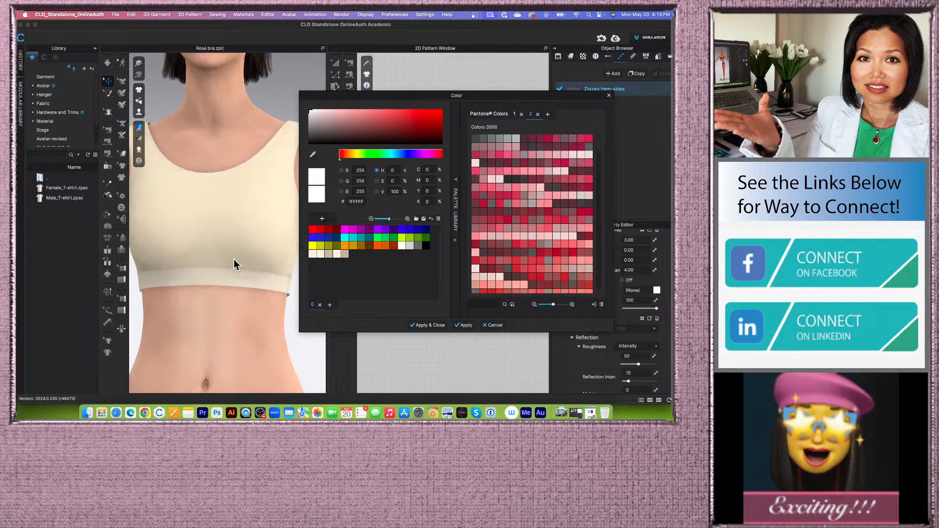
scroll(237, 259, up, 4)
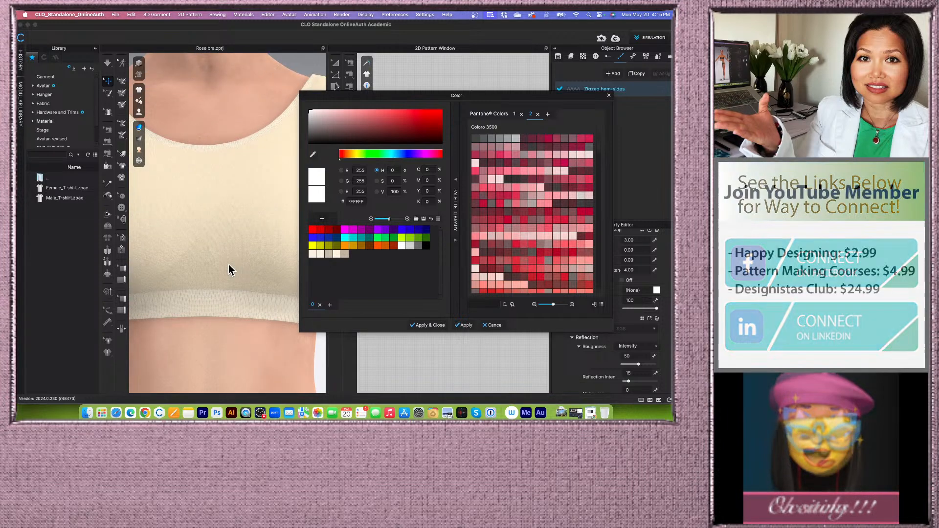
click(313, 155)
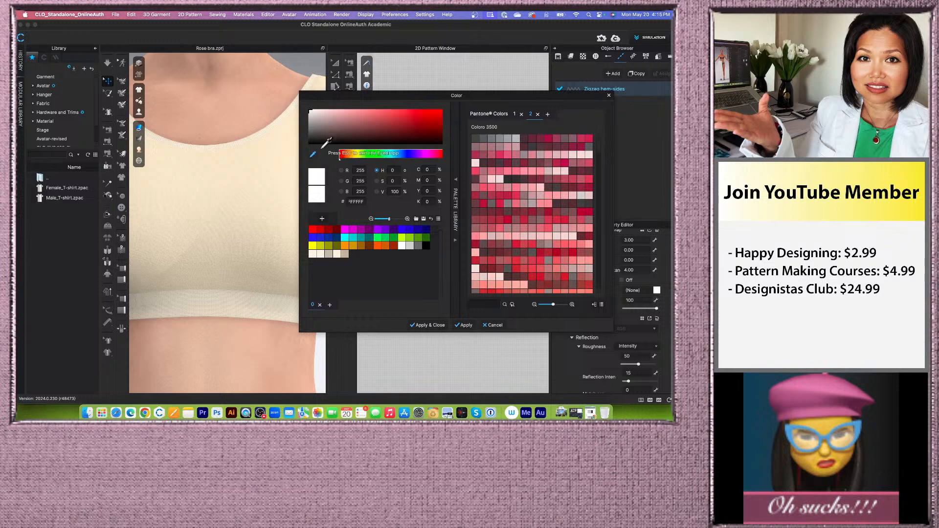
click(225, 278)
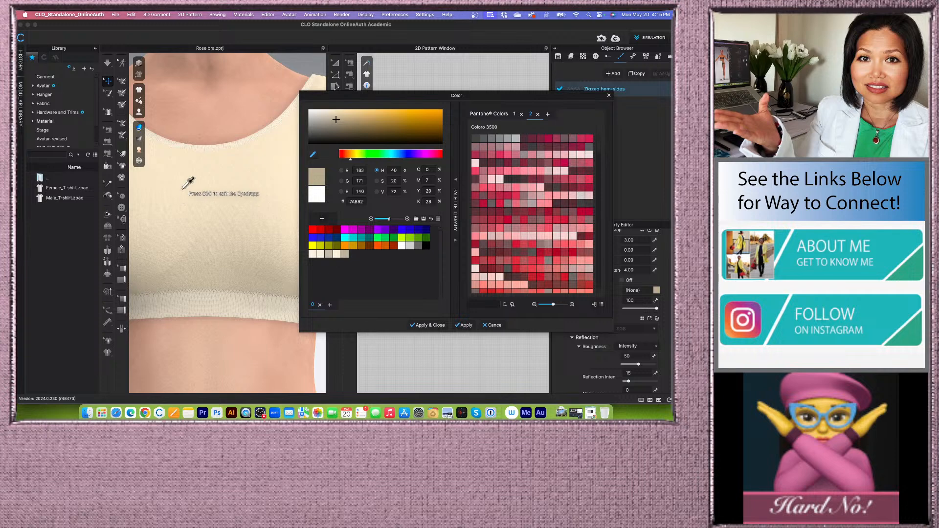
click(184, 188)
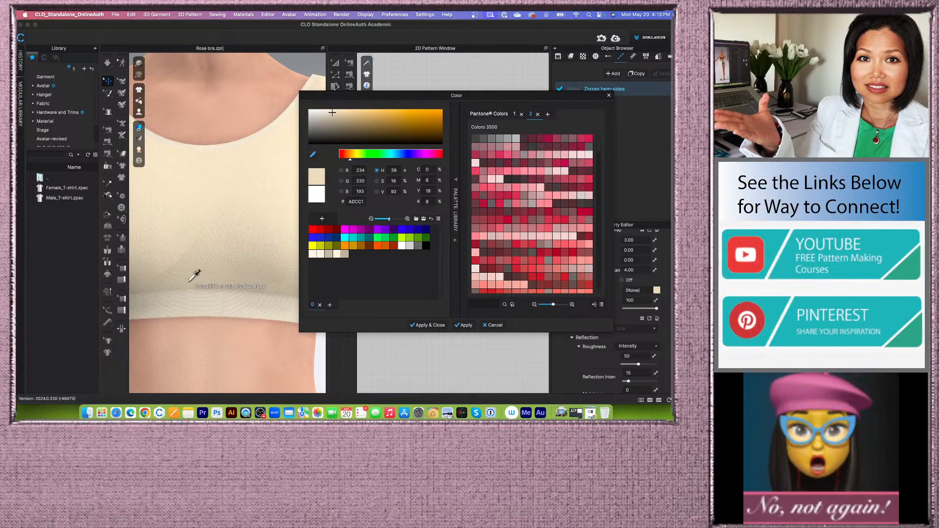
click(194, 279)
click(233, 279)
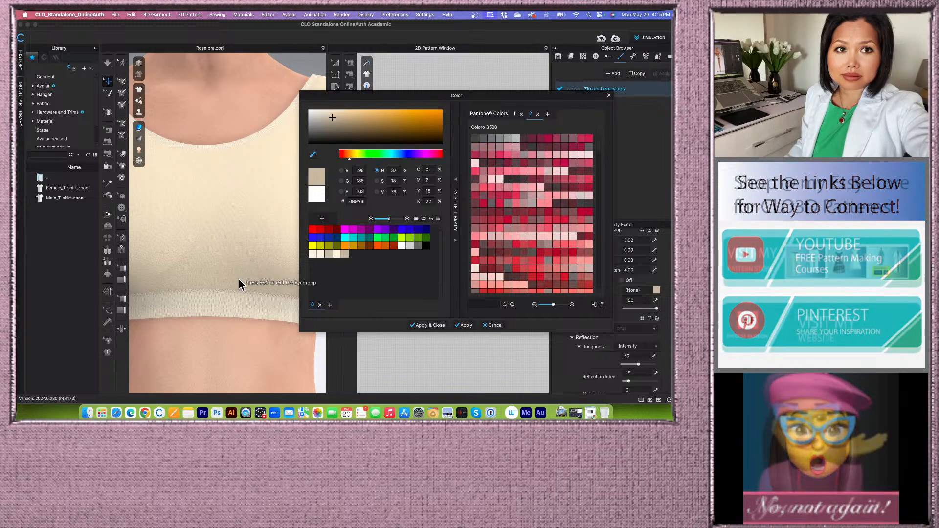
click(245, 281)
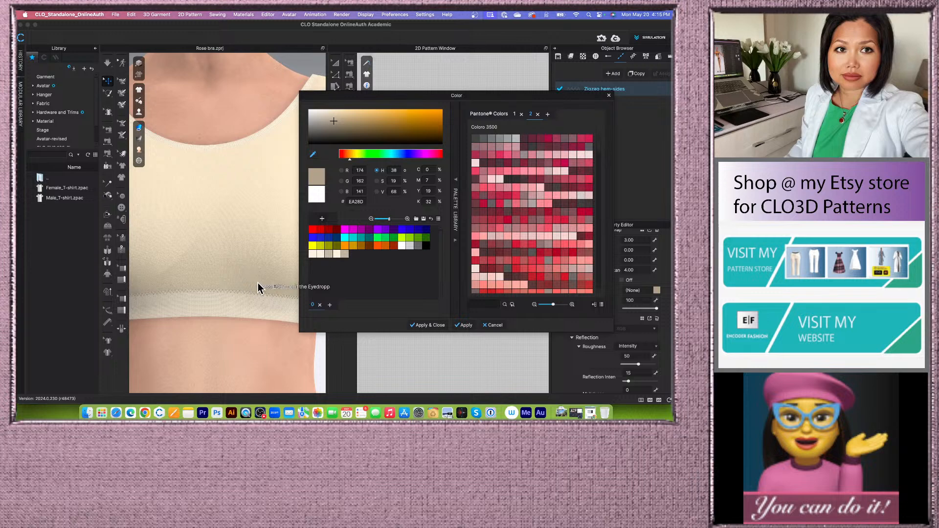
click(264, 281)
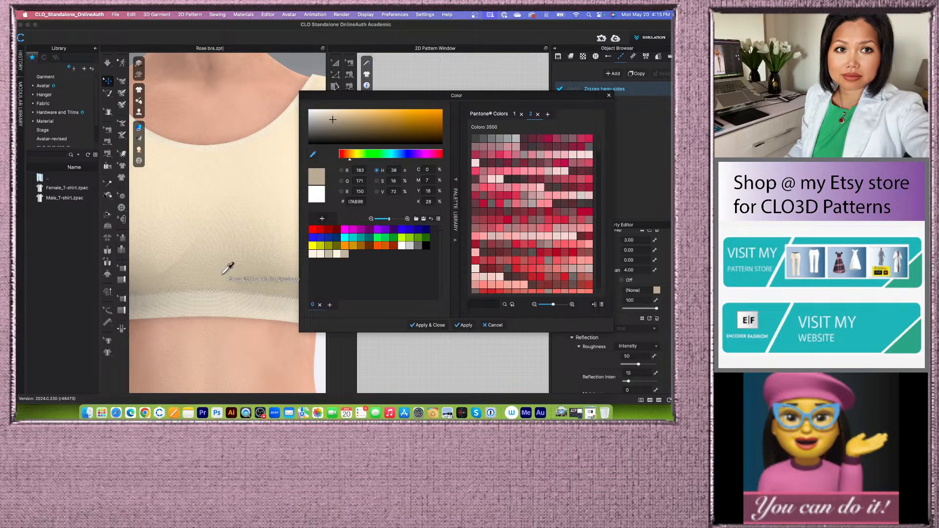
click(226, 274)
click(248, 305)
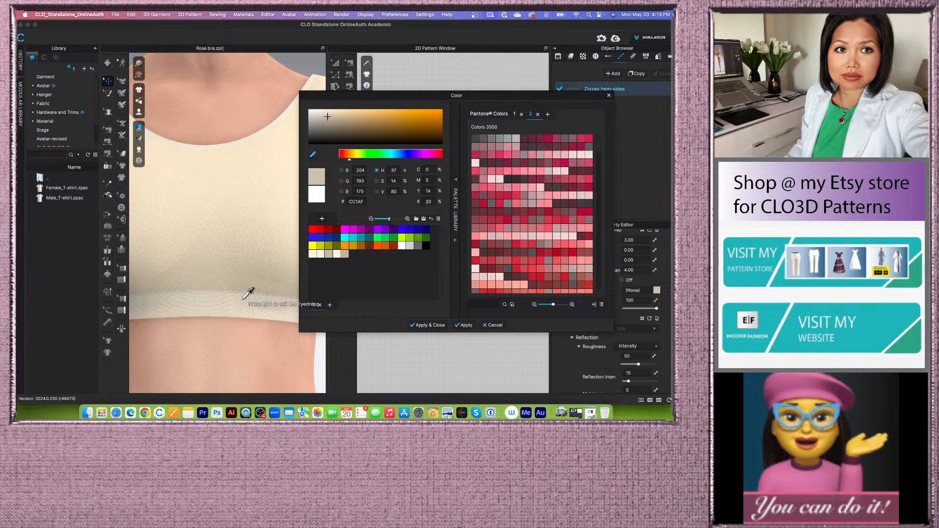
click(239, 288)
click(244, 276)
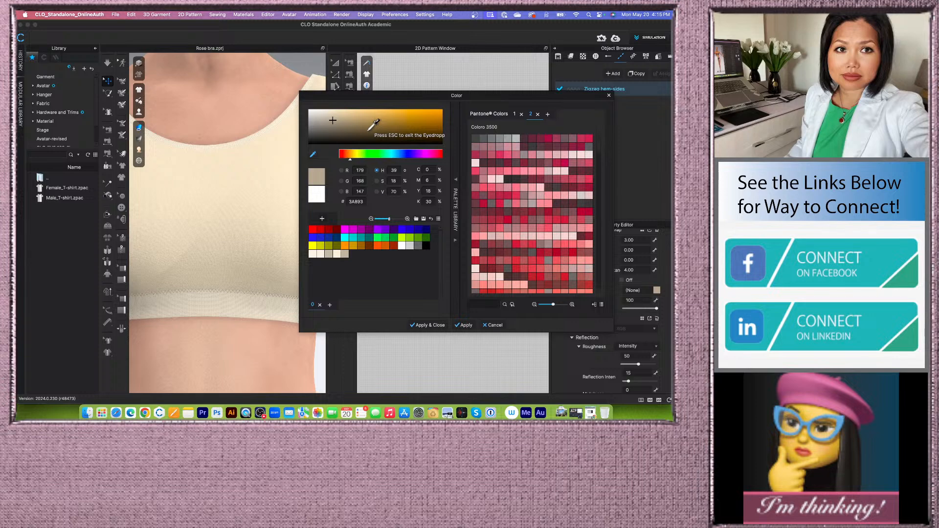
key(Escape)
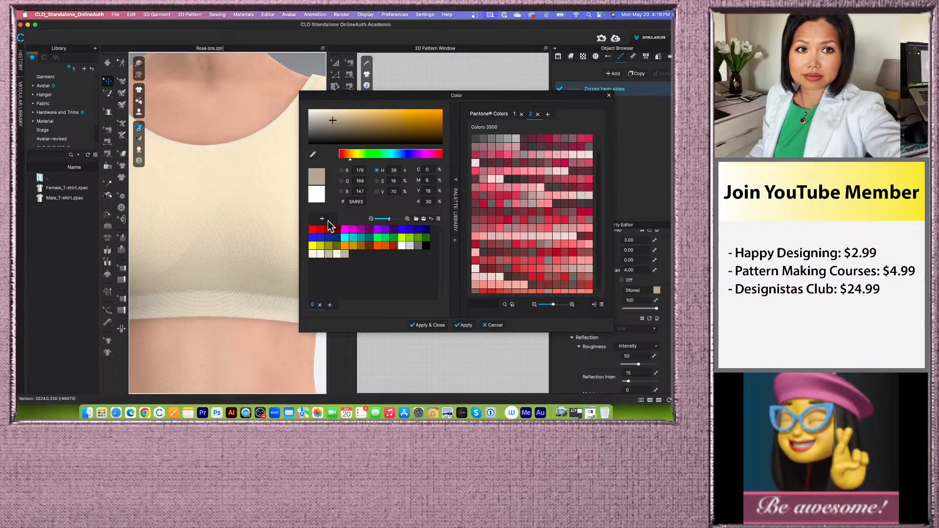
click(324, 218)
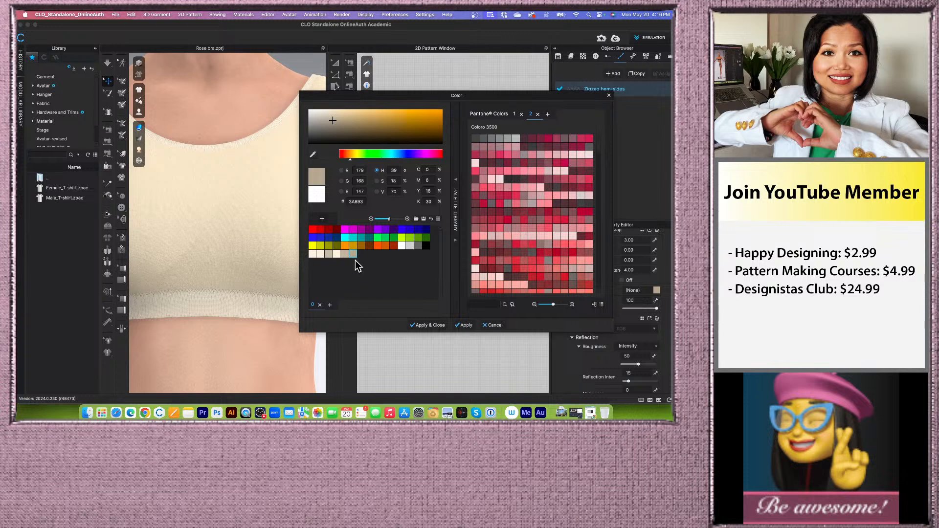
click(435, 326)
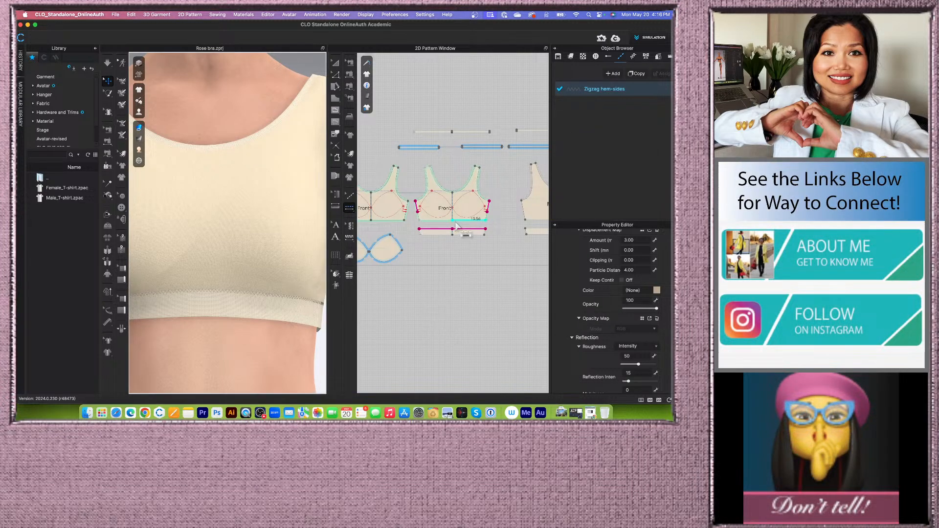
- Orbit and zoom the 3D garment to inspect the zigzag topstitches along the hem sides
scroll(459, 229, down, 2)
scroll(203, 274, down, 5)
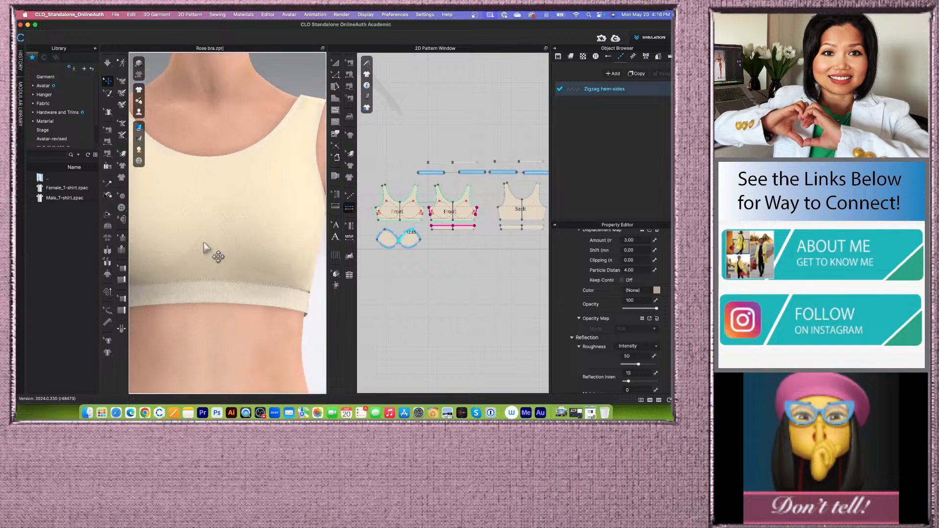
mouse_move(291, 293)
right_down()
mouse_move(256, 290)
mouse_move(273, 294)
right_up()
scroll(298, 241, up, 3)
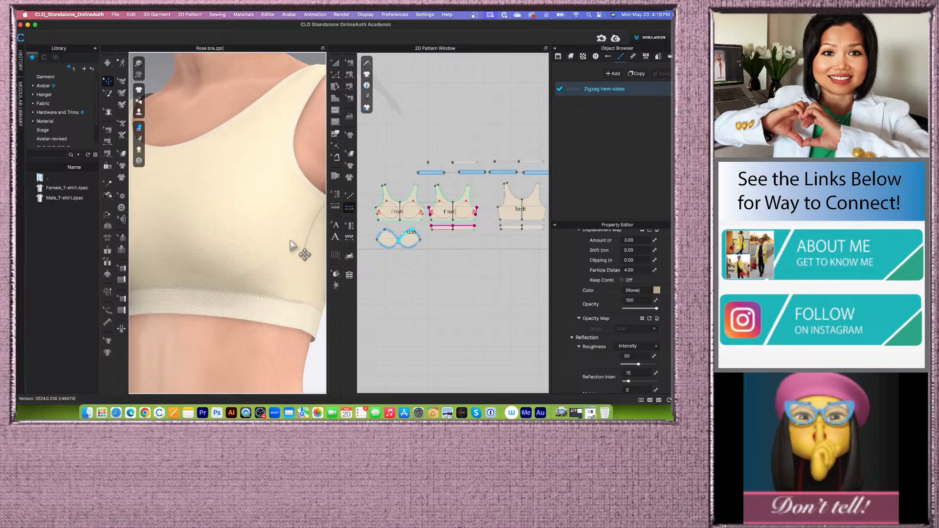
right_drag(295, 243, 259, 269)
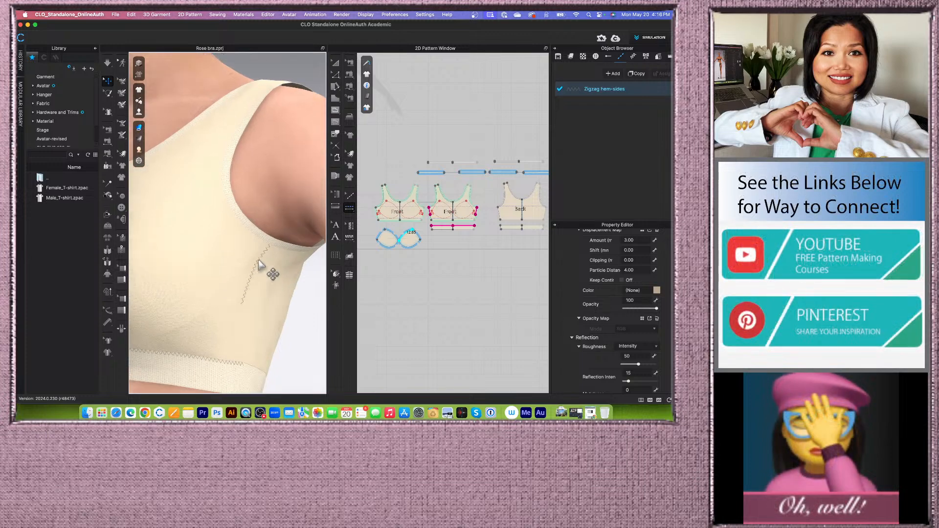
scroll(271, 264, down, 2)
scroll(234, 335, down, 2)
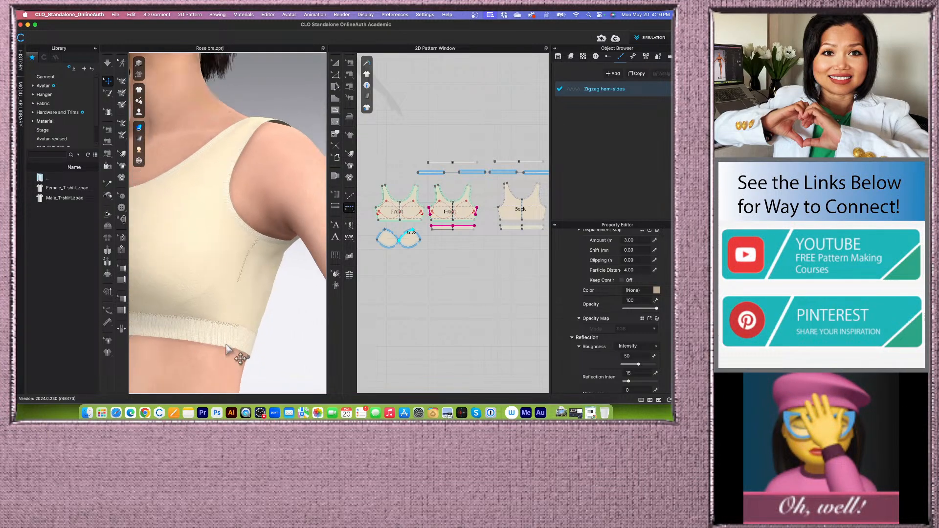
right_drag(192, 318, 219, 266)
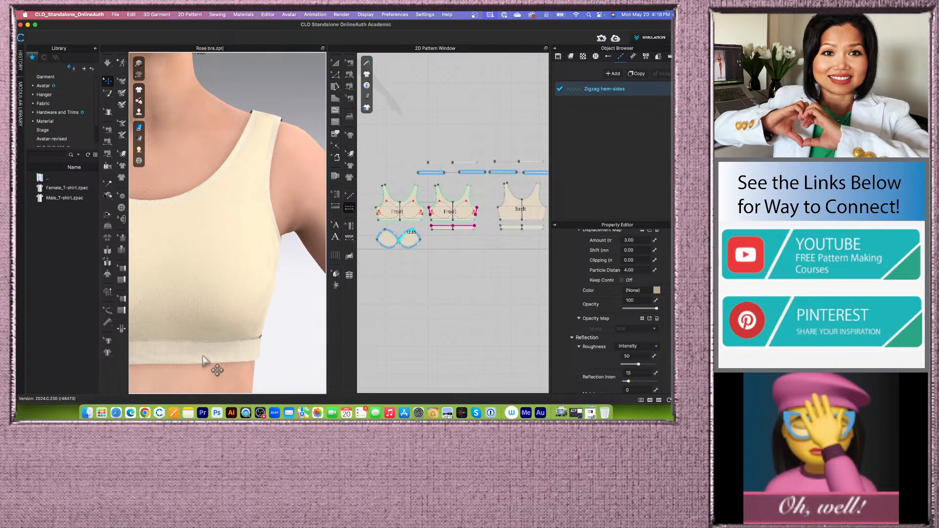
middle_drag(188, 381, 265, 309)
scroll(268, 322, down, 5)
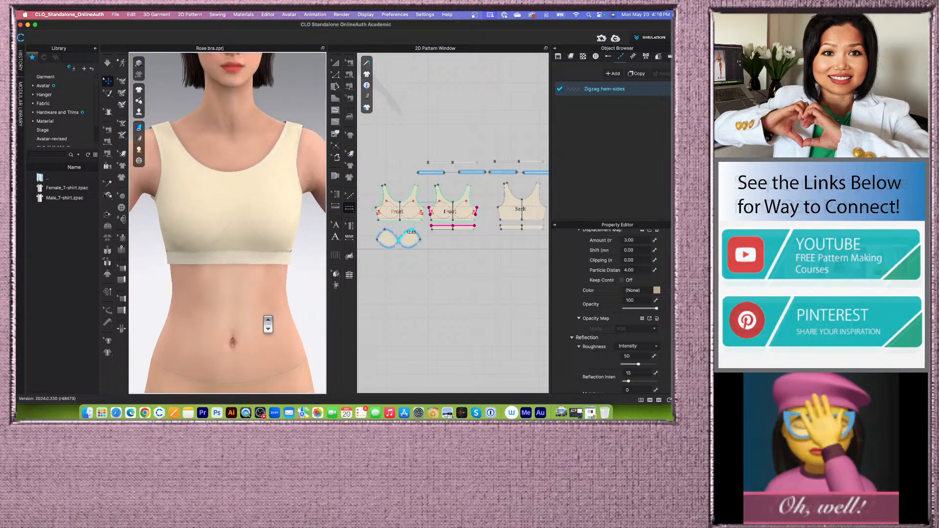
scroll(266, 266, up, 4)
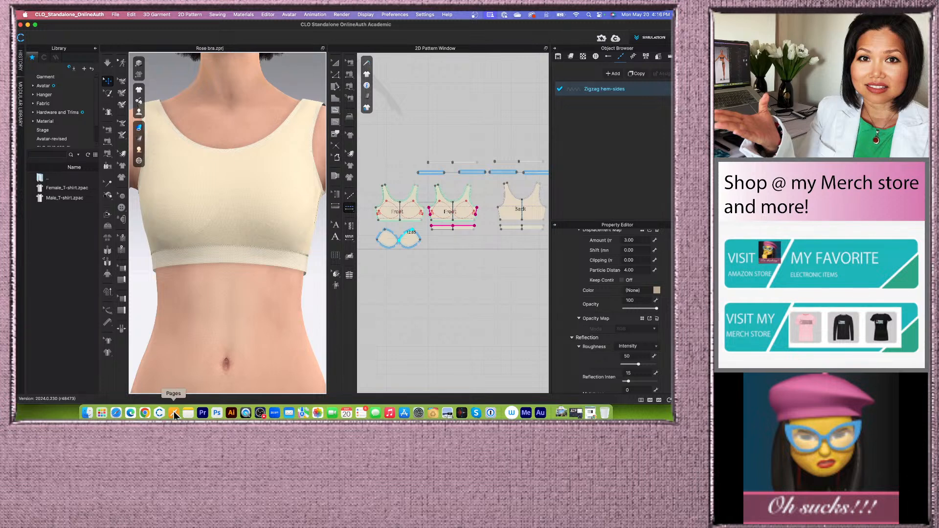
scroll(222, 328, down, 3)
right_drag(258, 321, 228, 306)
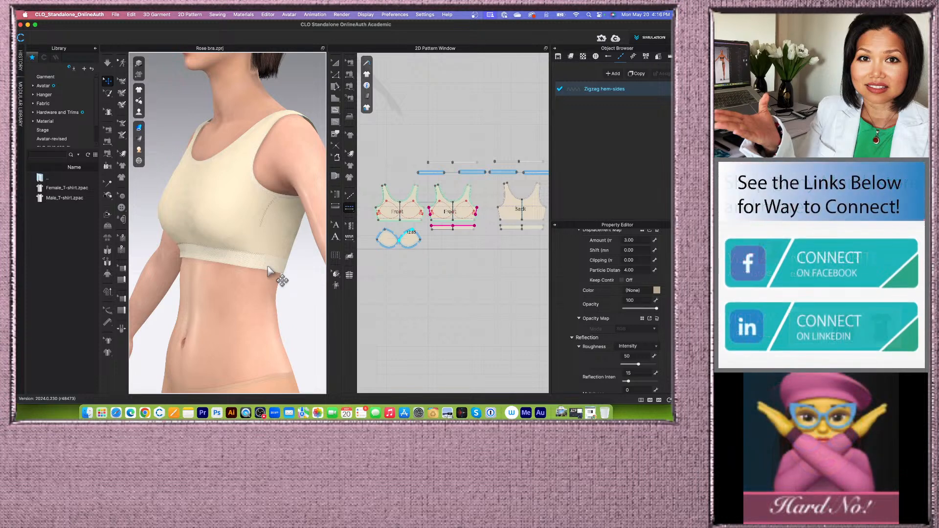
scroll(273, 275, up, 2)
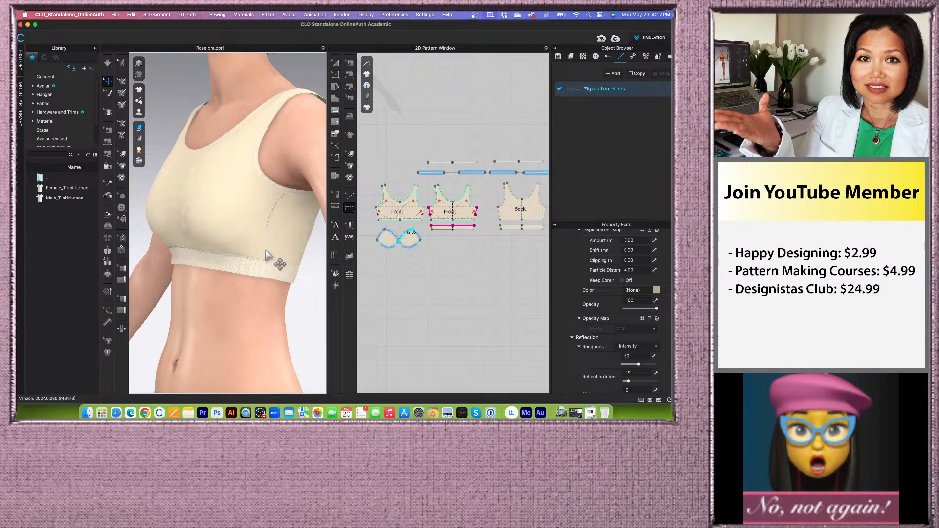
scroll(250, 312, down, 2)
scroll(250, 315, down, 2)
scroll(280, 321, up, 3)
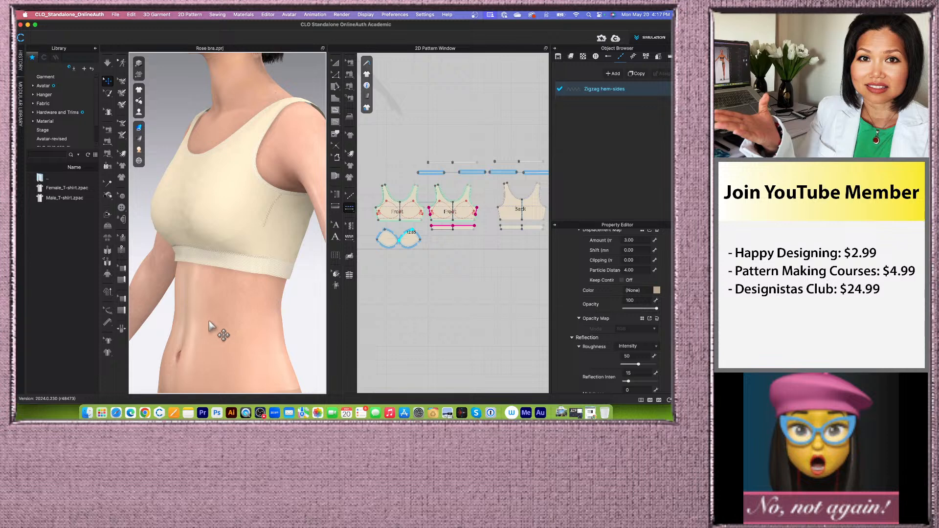
right_drag(220, 325, 241, 335)
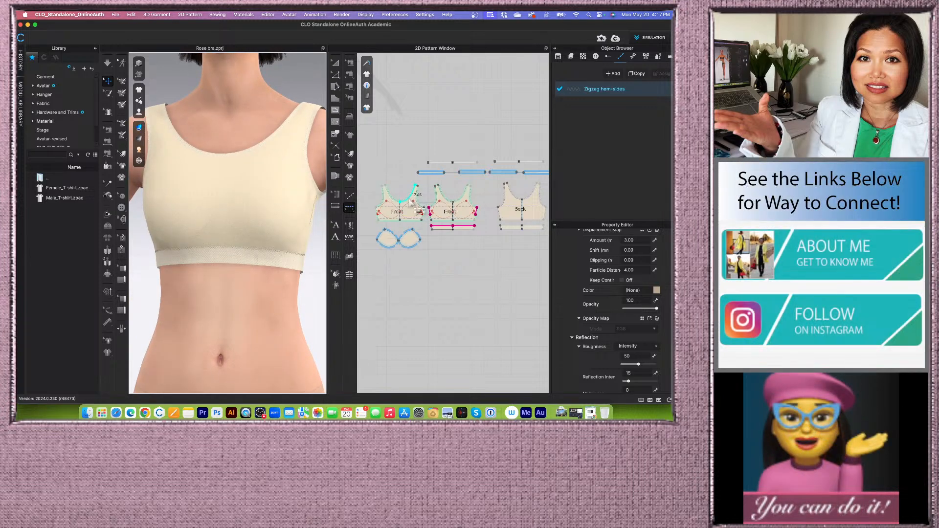
scroll(386, 215, down, 2)
scroll(380, 211, up, 4)
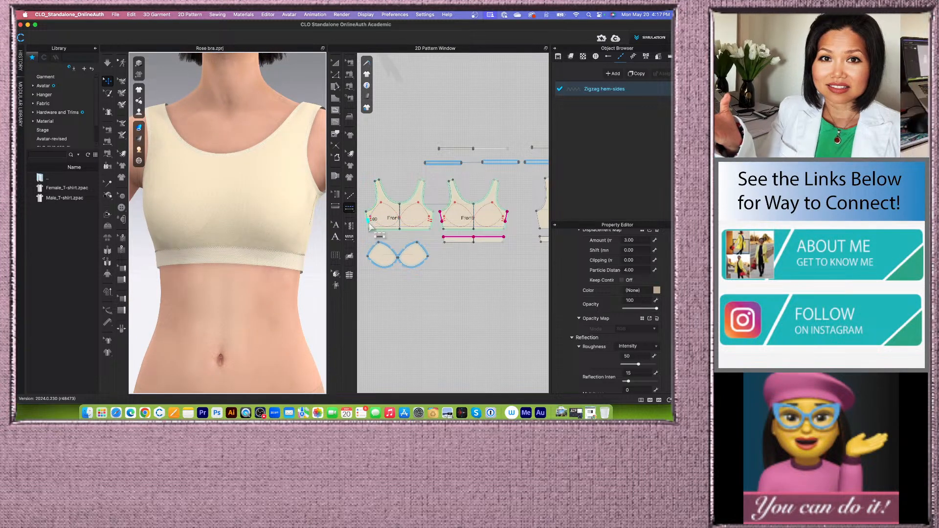
scroll(374, 217, down, 2)
scroll(373, 225, down, 1)
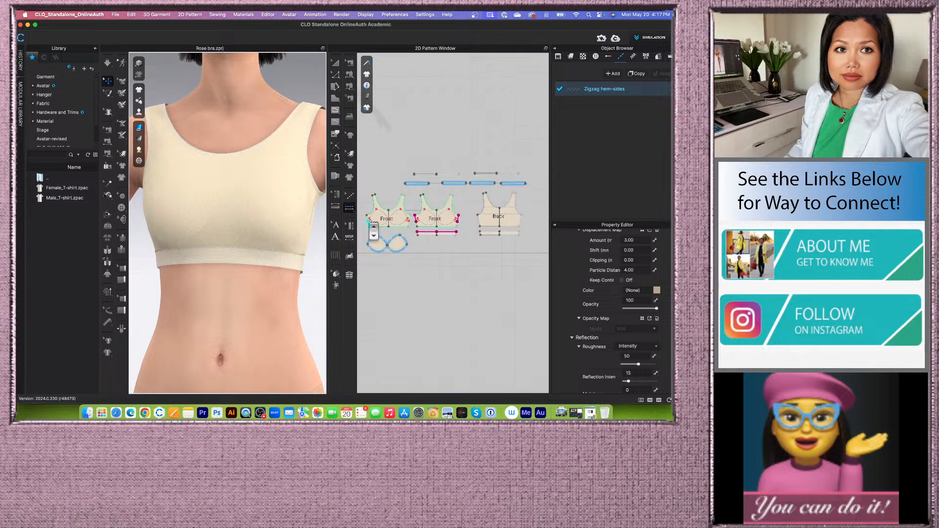
- Copy the Zigzag hem-sides topstitch and open the copy's name for editing
click(640, 75)
double_click(620, 106)
drag(648, 102, 568, 105)
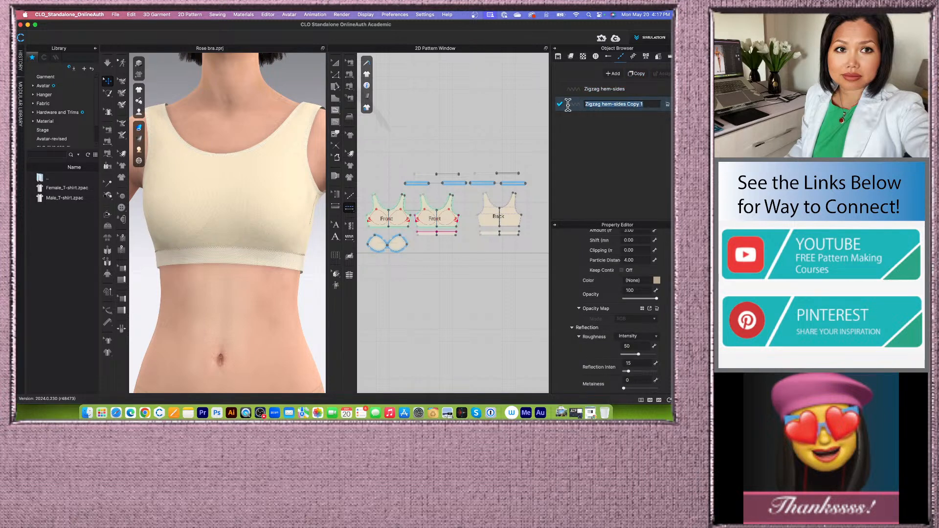
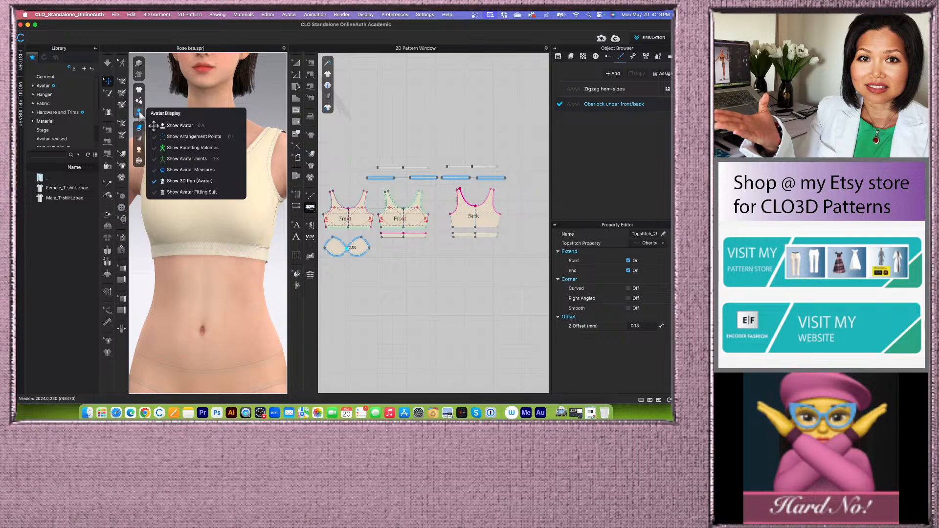
- Hide the avatar and zoom in on the garment's front neckline in the 3D view
click(180, 127)
scroll(230, 241, up, 1)
key(2)
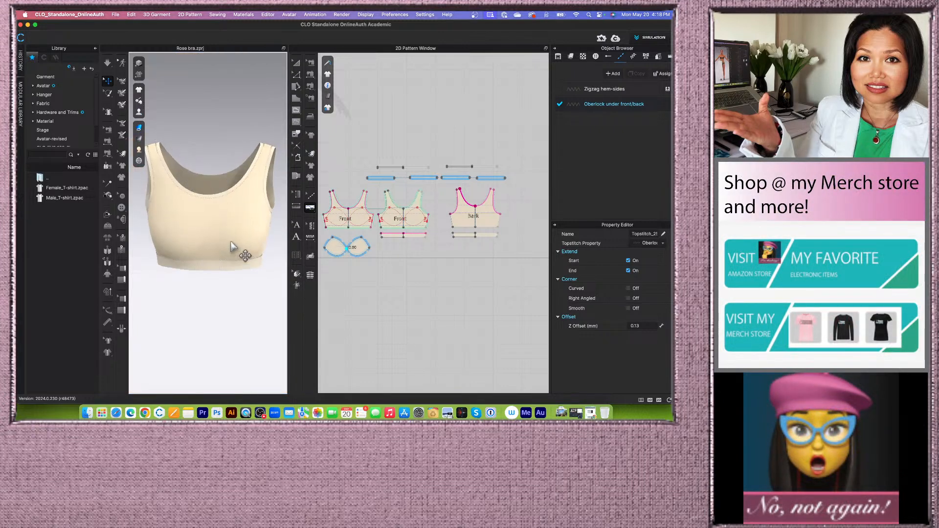
scroll(230, 243, up, 3)
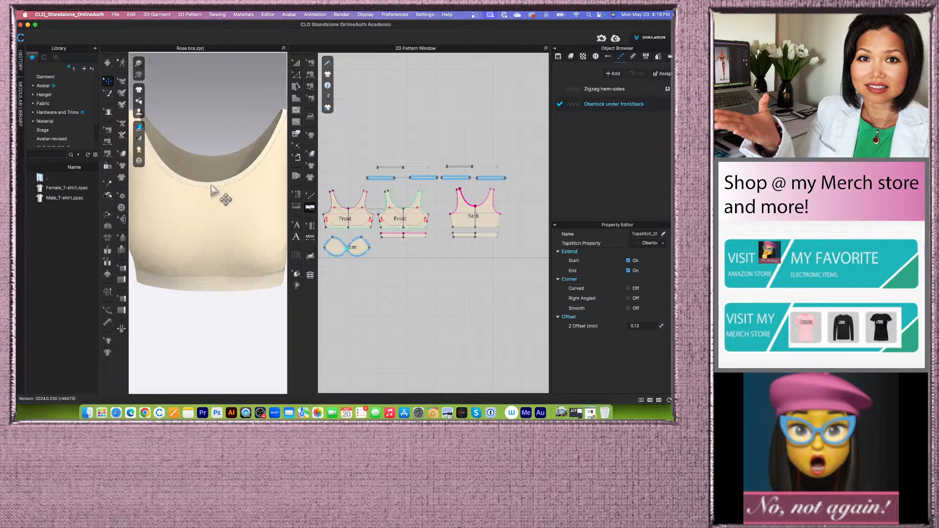
scroll(220, 194, up, 3)
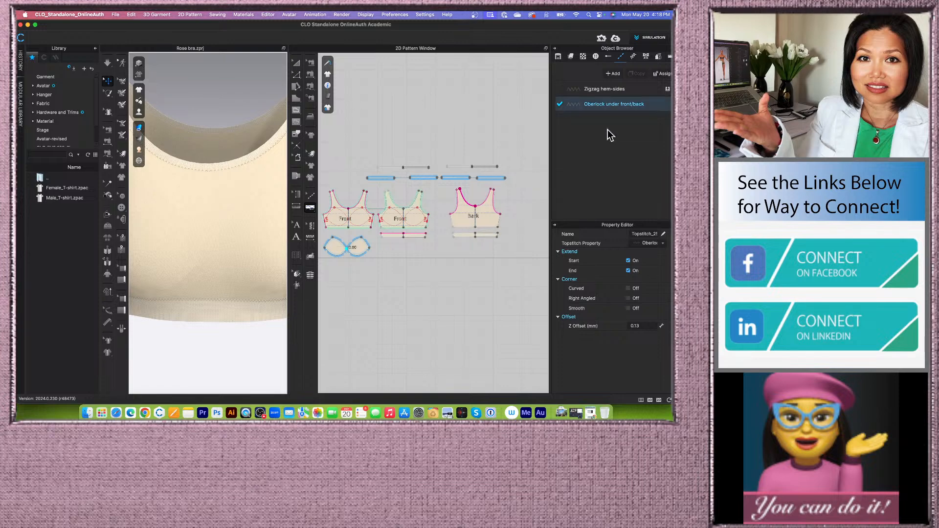
- Open the Oberlock under front/back topstitch's properties and set its stitch length to SPI-17
click(657, 109)
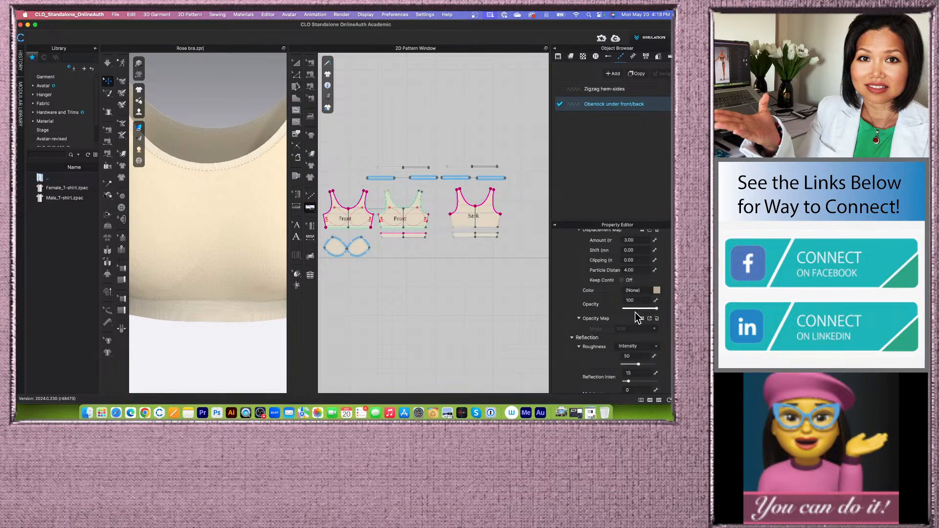
scroll(660, 262, up, 10)
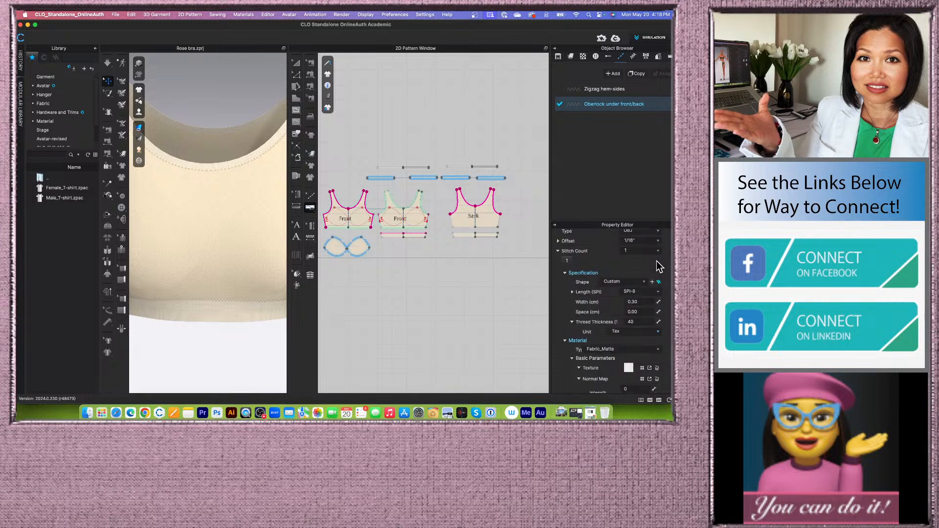
scroll(657, 264, up, 3)
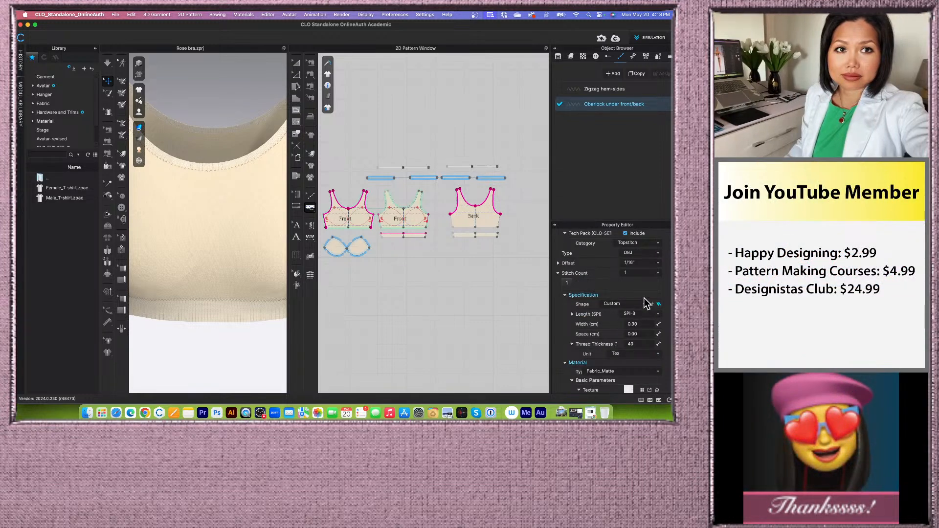
click(645, 301)
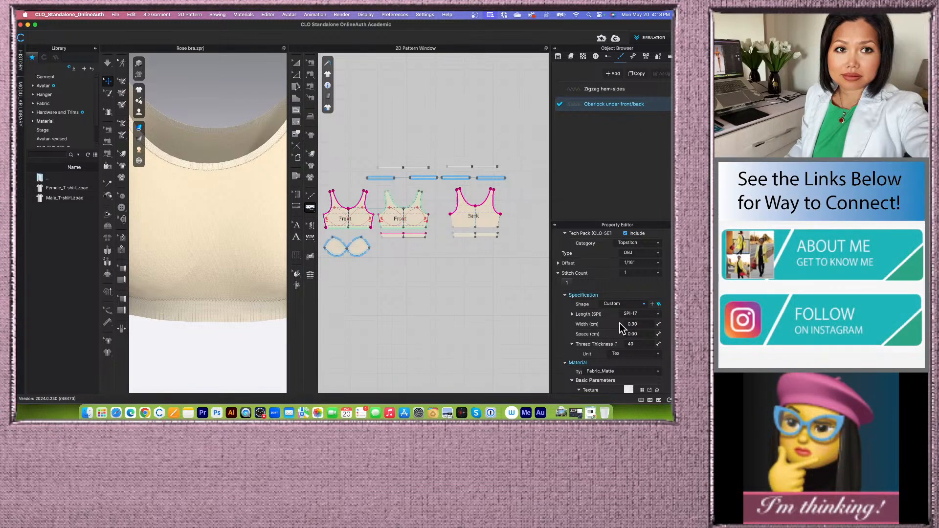
- Pick a 1/16" offset for the oberlock topstitch and enter a new stitch width
scroll(620, 323, up, 2)
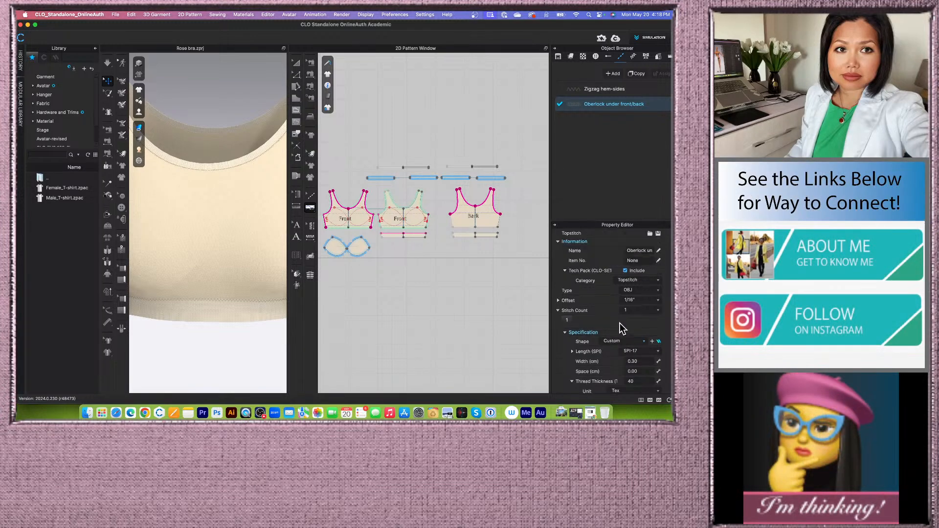
click(657, 300)
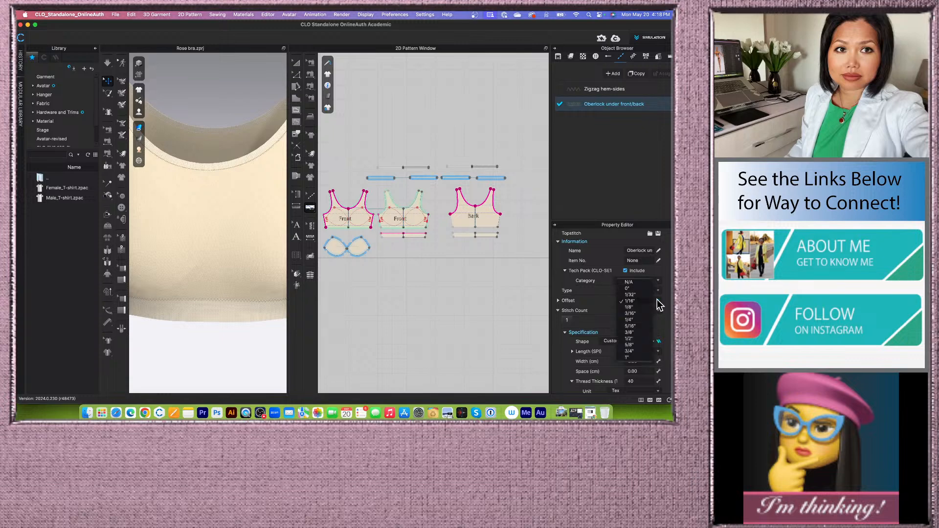
click(631, 300)
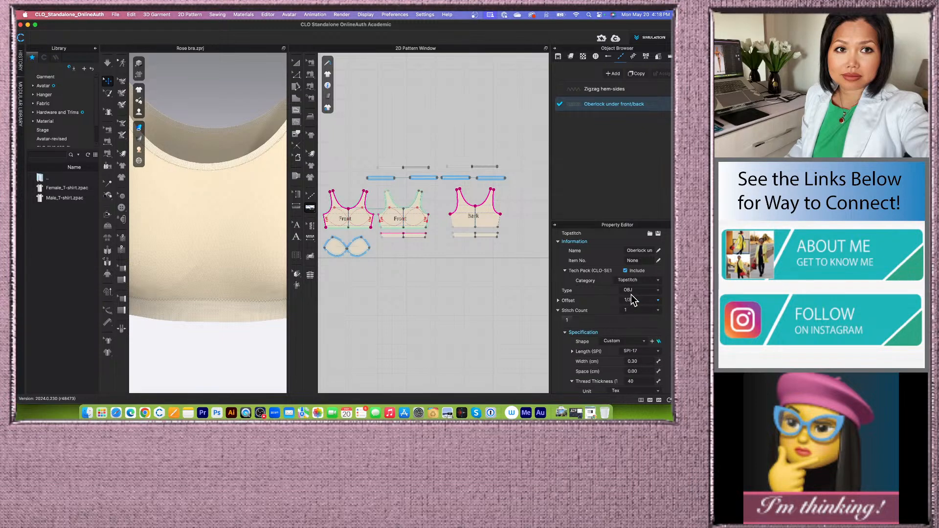
scroll(615, 320, down, 4)
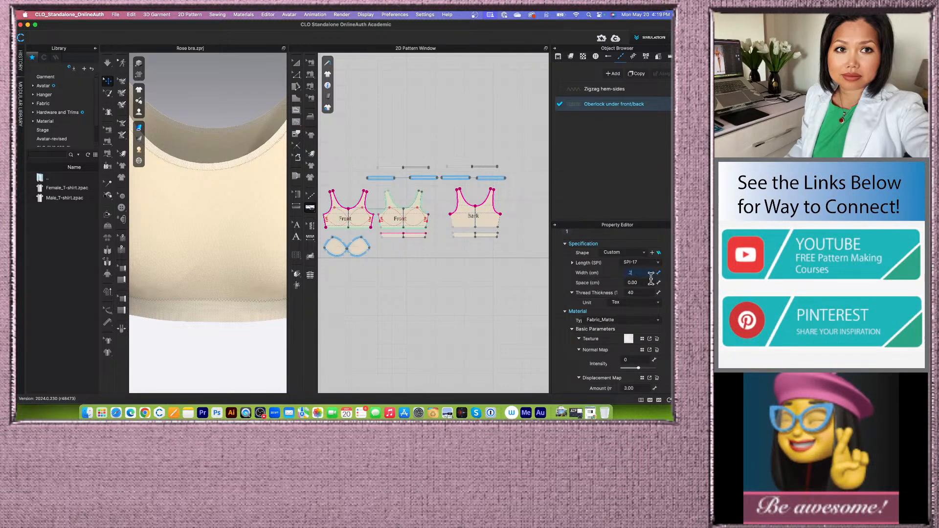
key(Return)
- Set the oberlock topstitch's configuration face to Back
scroll(649, 281, down, 5)
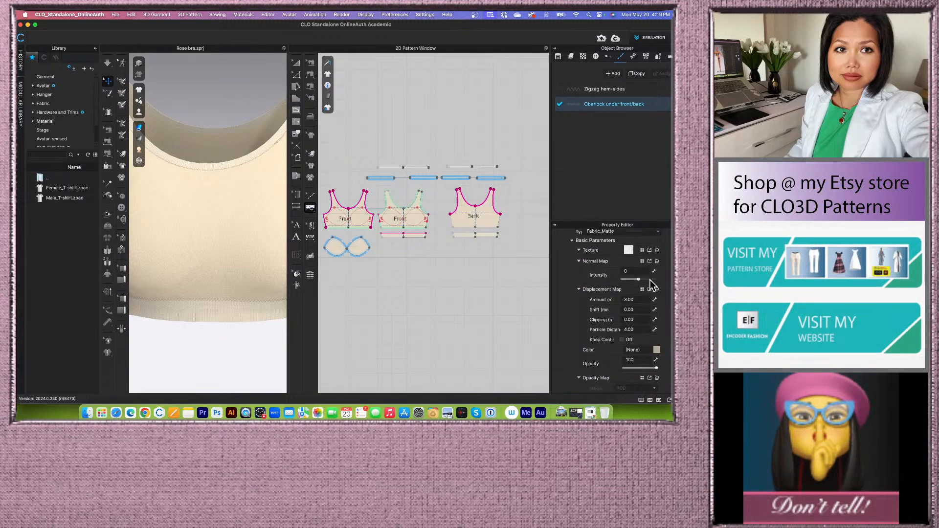
scroll(651, 283, down, 4)
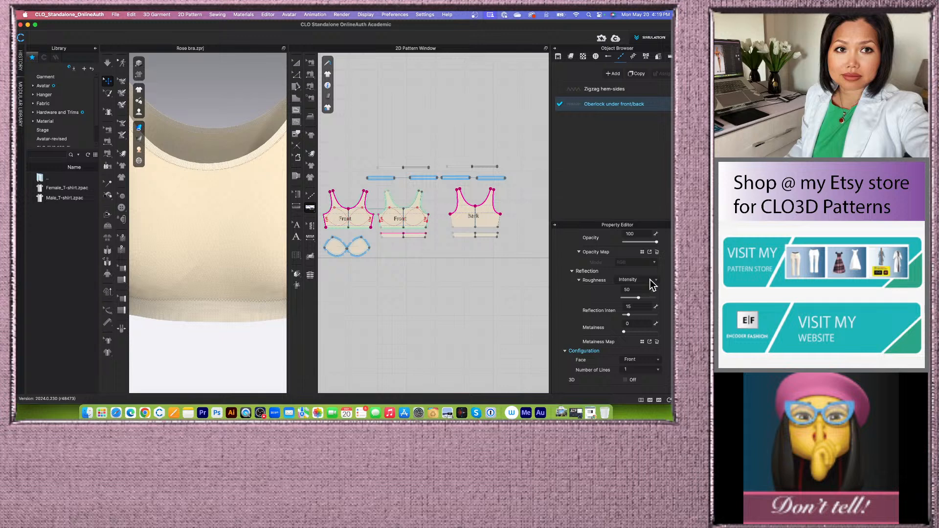
click(658, 359)
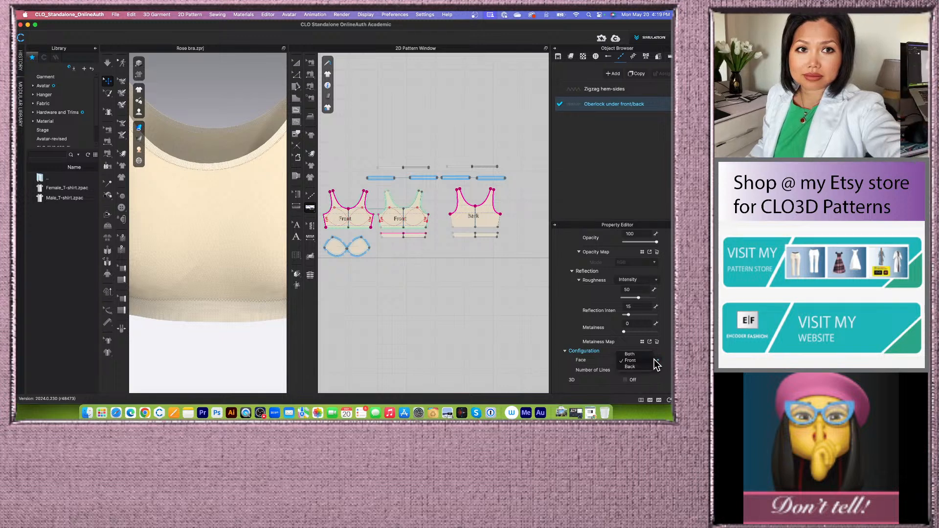
click(629, 367)
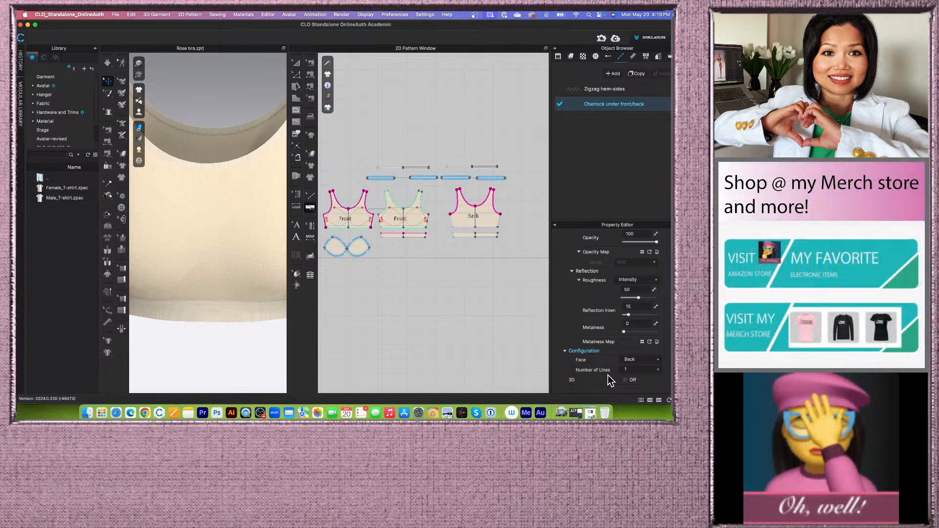
- Apply colour B3A893 to the oberlock topstitch
scroll(606, 377, up, 5)
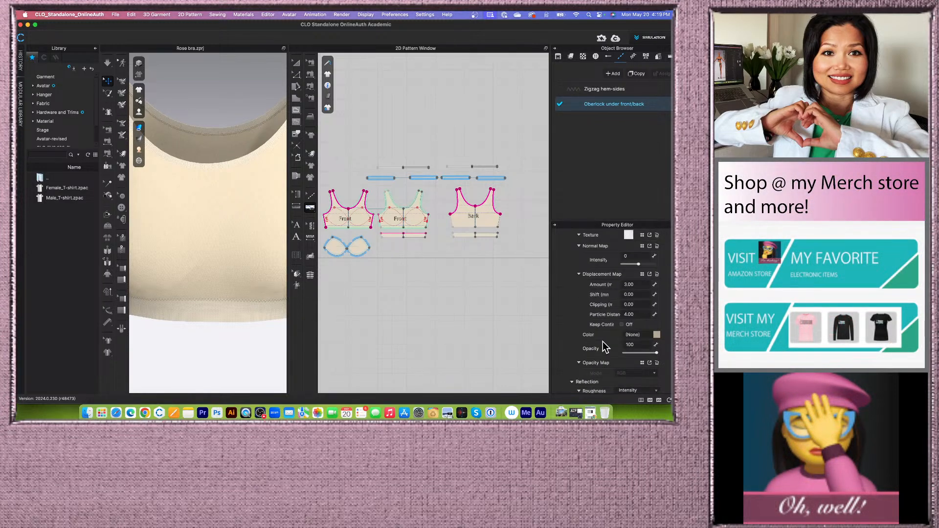
scroll(198, 149, up, 3)
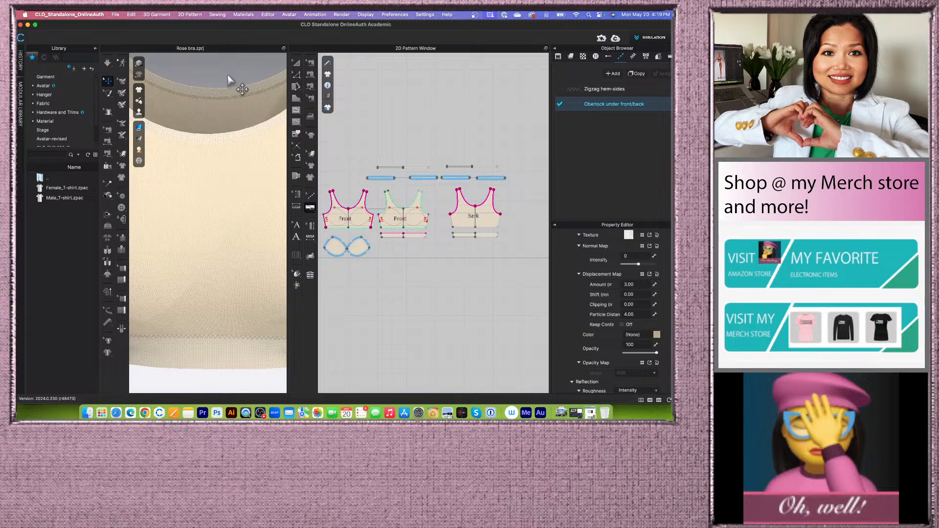
middle_drag(229, 81, 219, 232)
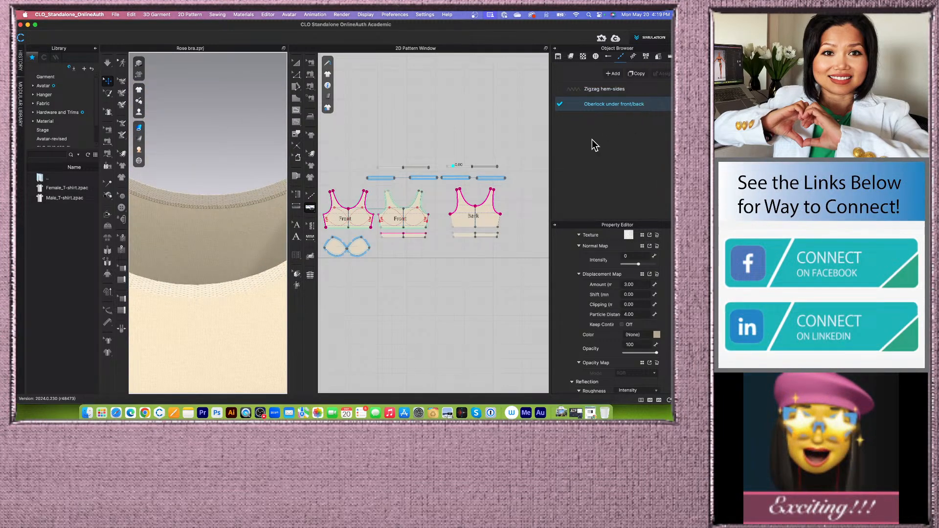
scroll(229, 215, up, 2)
right_drag(228, 217, 226, 213)
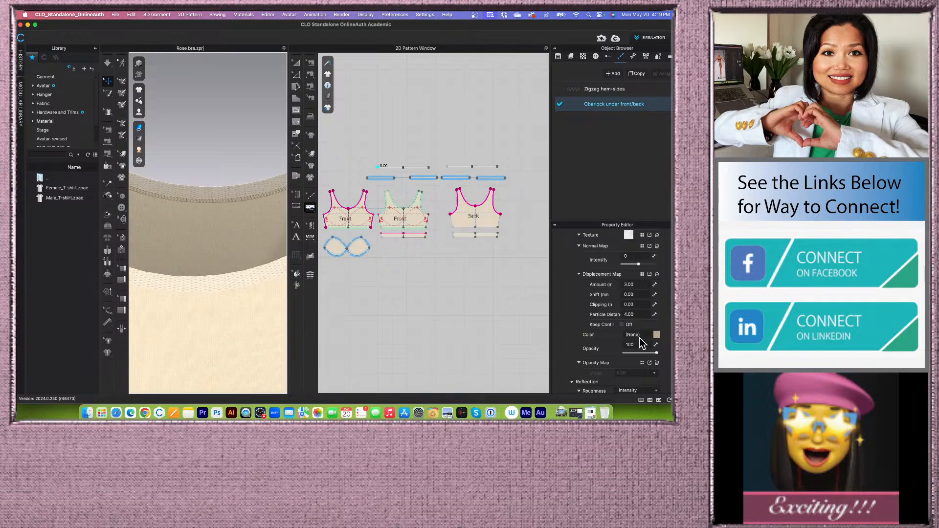
click(657, 335)
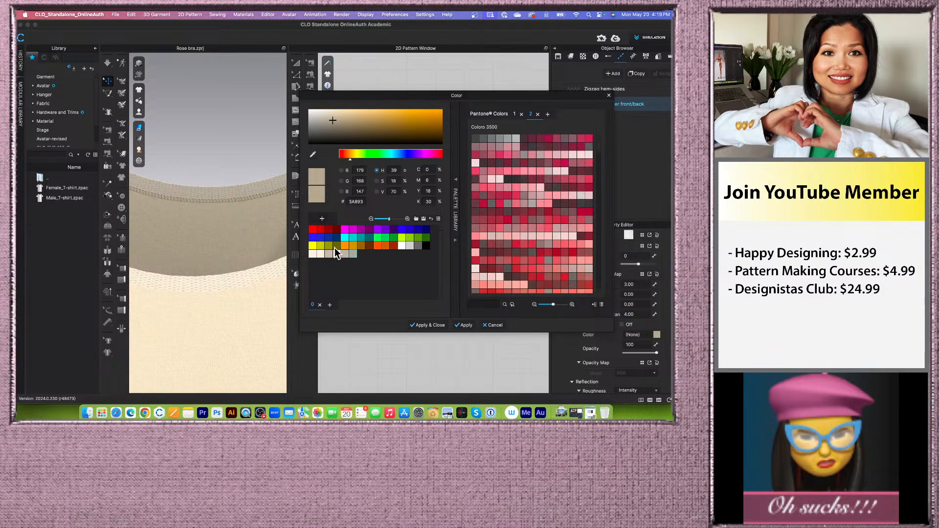
scroll(207, 201, up, 2)
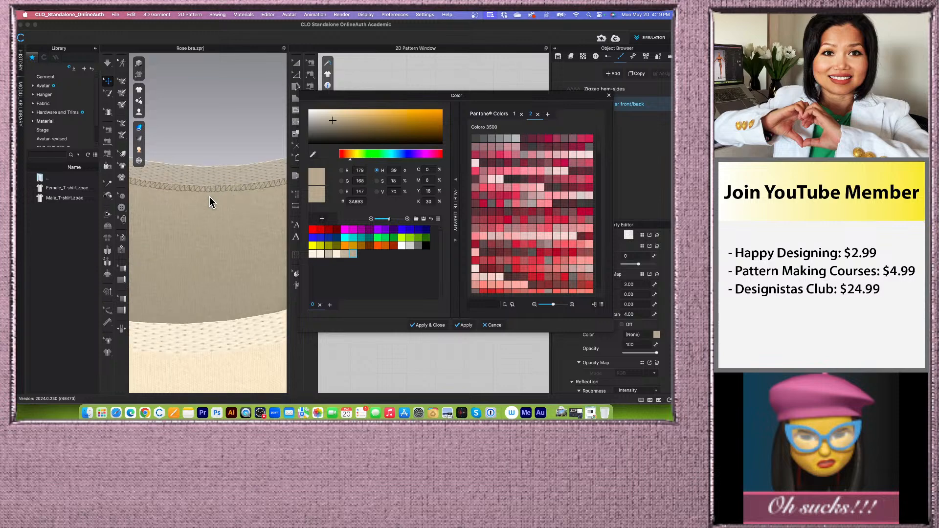
scroll(212, 200, down, 2)
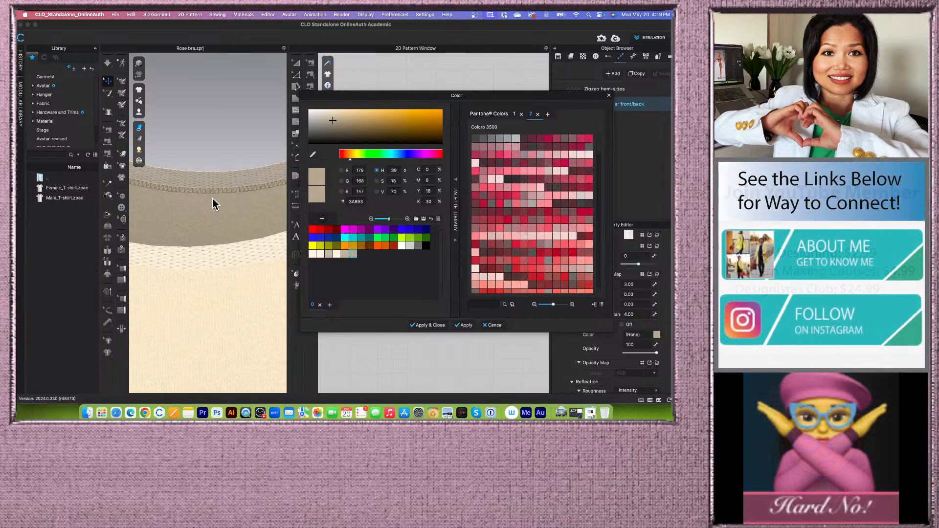
scroll(216, 196, down, 1)
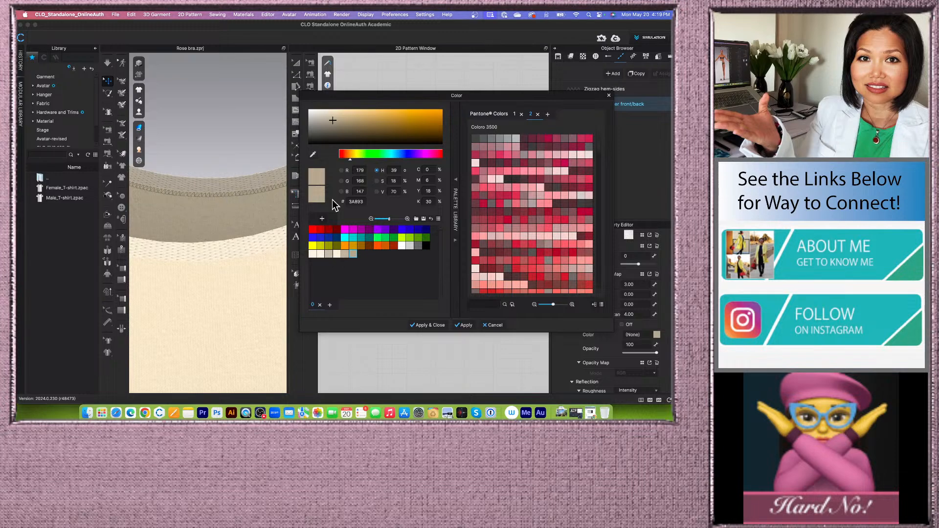
click(424, 325)
- Examine the oberlock stitching around the garment's neckline in the 3D view
scroll(254, 240, down, 3)
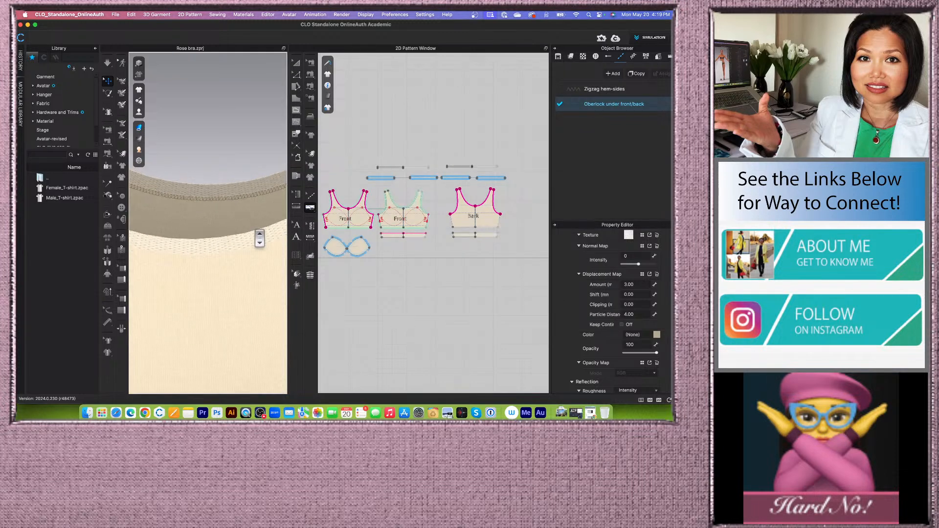
scroll(244, 249, down, 5)
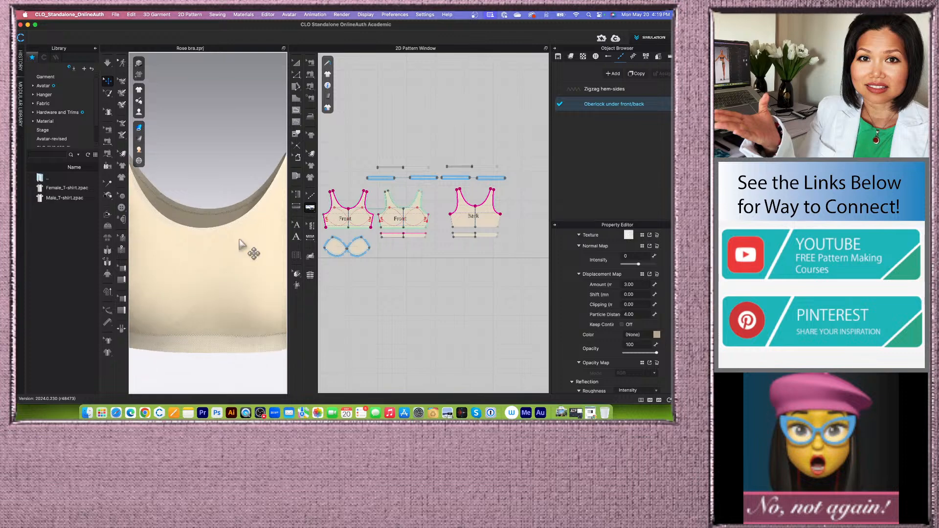
right_drag(245, 249, 174, 240)
scroll(218, 237, up, 5)
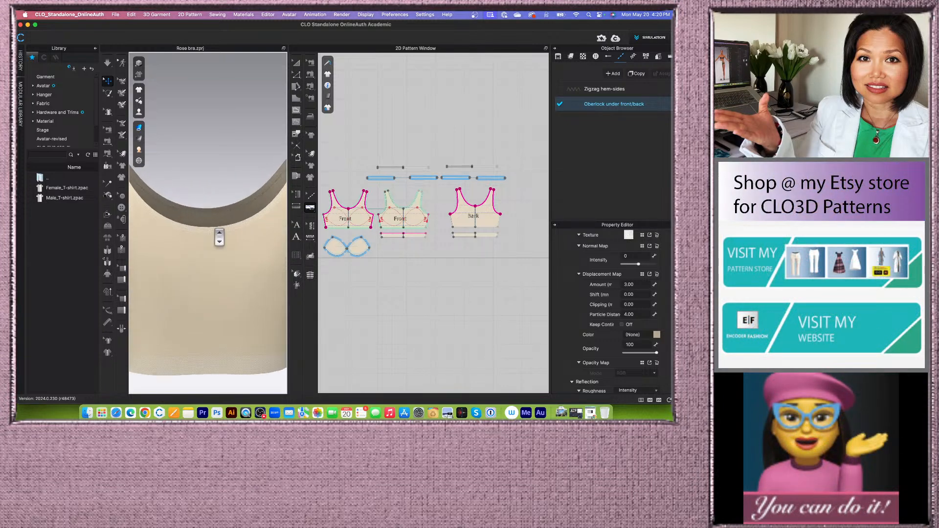
drag(287, 206, 357, 206)
right_drag(297, 226, 225, 225)
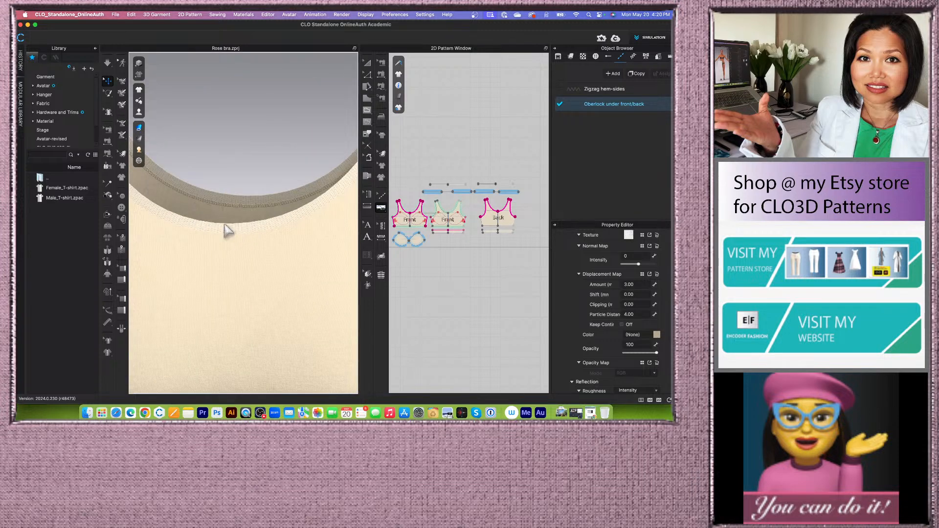
scroll(223, 224, down, 8)
middle_drag(224, 224, 231, 223)
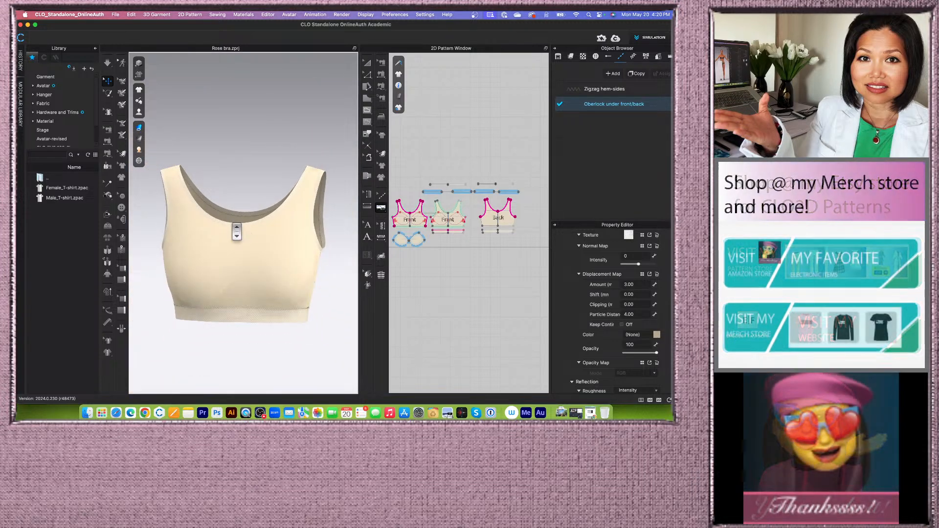
scroll(231, 223, up, 3)
right_drag(231, 223, 235, 225)
click(381, 205)
drag(359, 196, 299, 201)
scroll(396, 205, down, 2)
scroll(345, 197, up, 2)
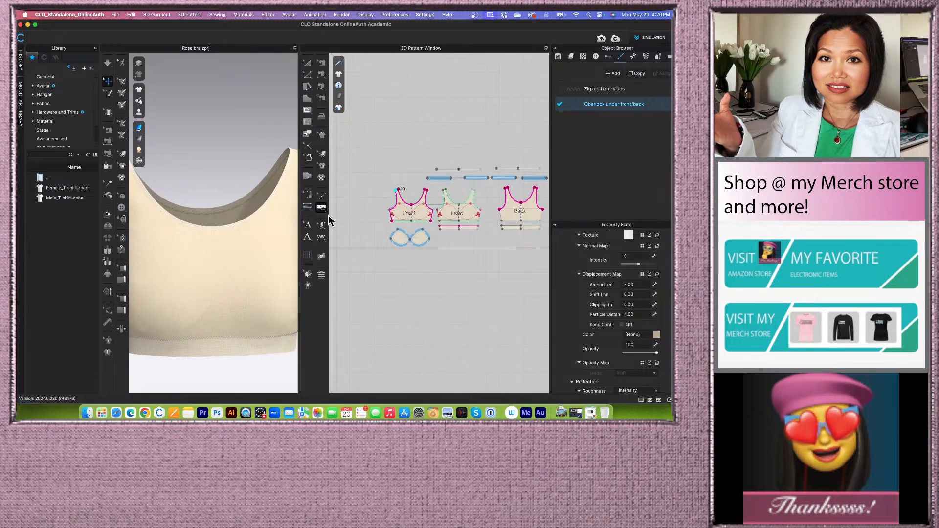
- Select all patterns and set their particle distance to 20 mm
click(307, 64)
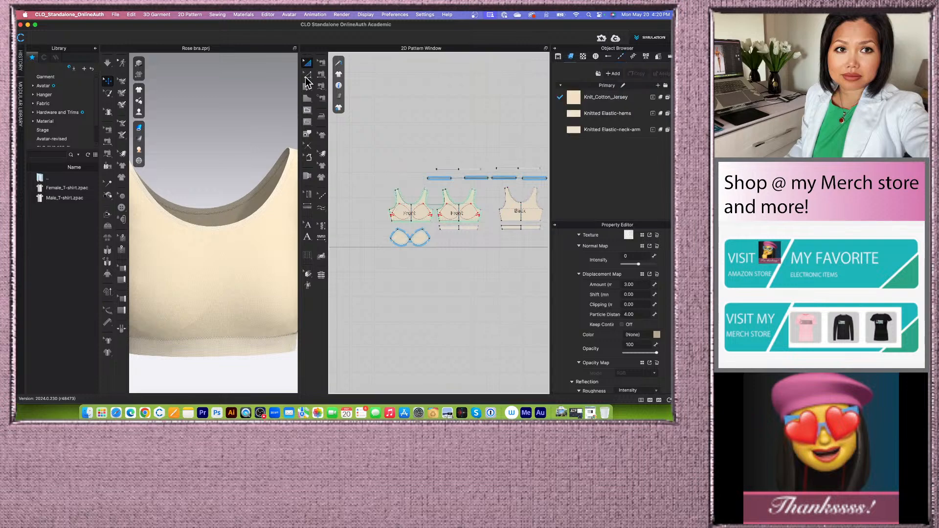
scroll(366, 199, down, 3)
drag(381, 183, 524, 272)
scroll(639, 276, down, 3)
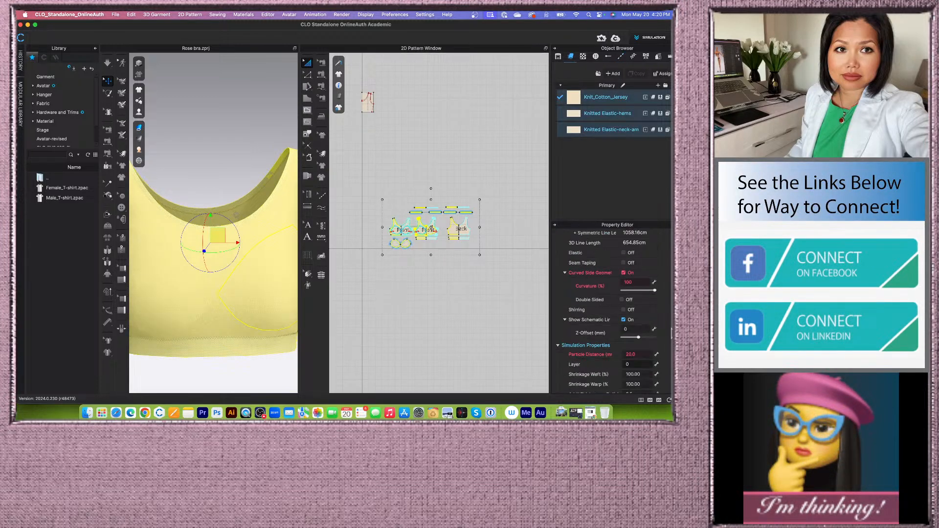
scroll(644, 296, up, 3)
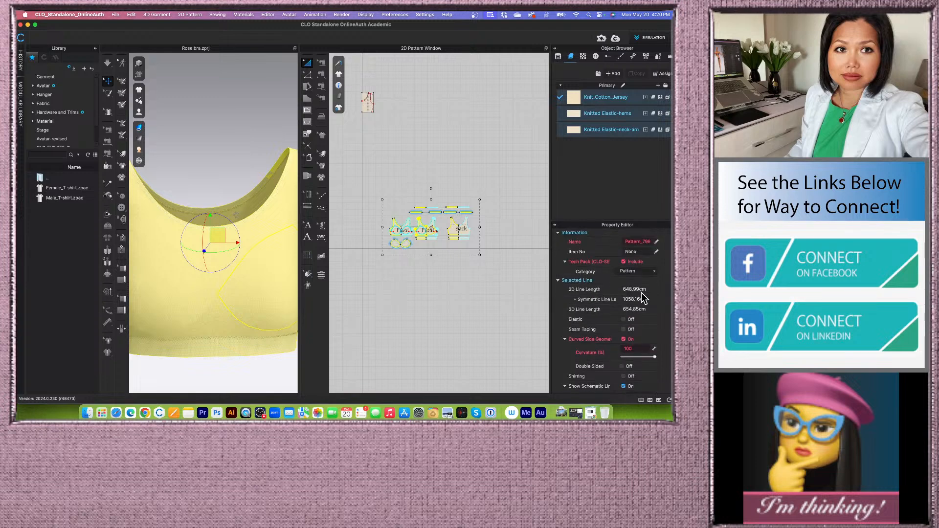
scroll(644, 297, down, 6)
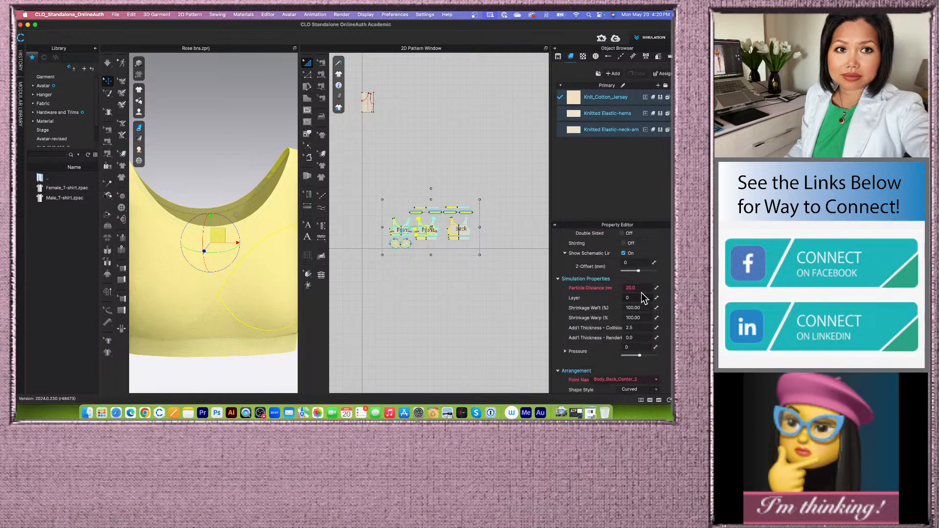
click(647, 288)
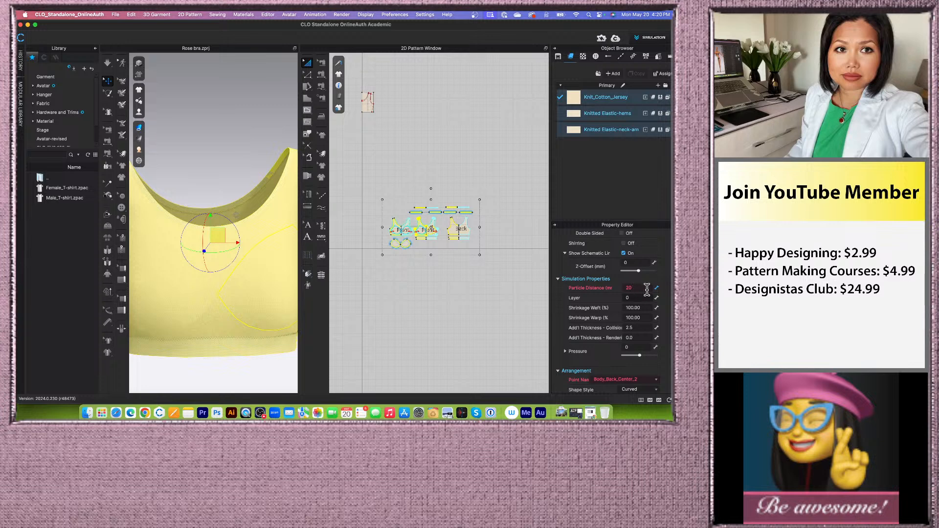
key(Return)
scroll(220, 196, down, 5)
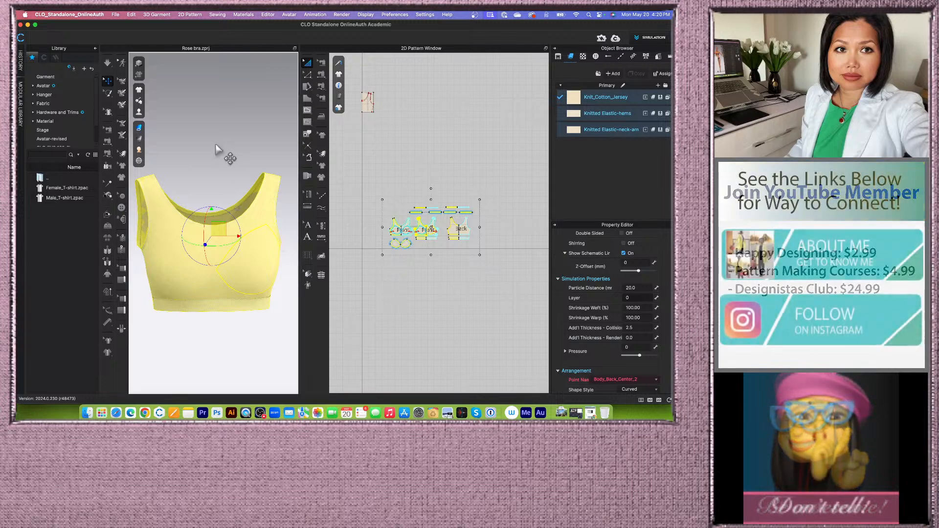
- Examine the stitching around the garment's neckline and hem in the 3D view
click(108, 63)
drag(233, 198, 235, 195)
click(107, 80)
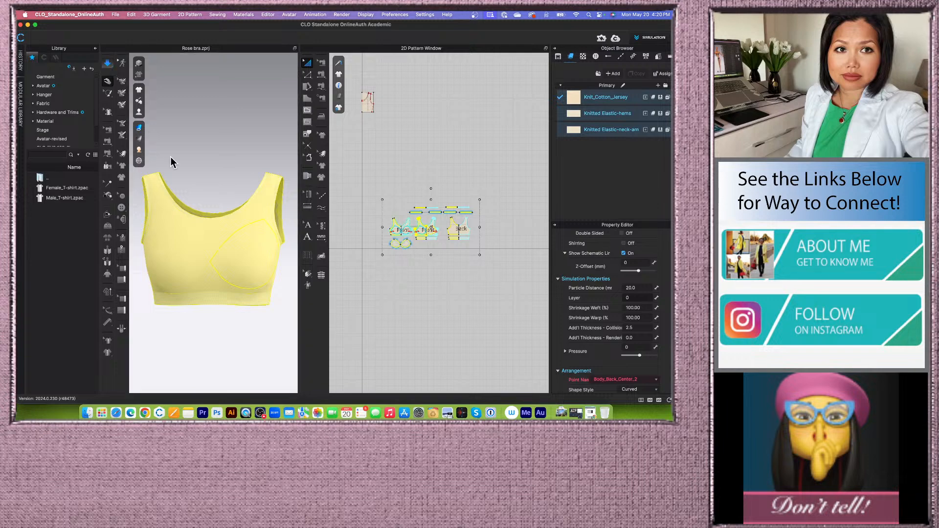
click(237, 184)
scroll(240, 226, up, 2)
scroll(239, 226, up, 3)
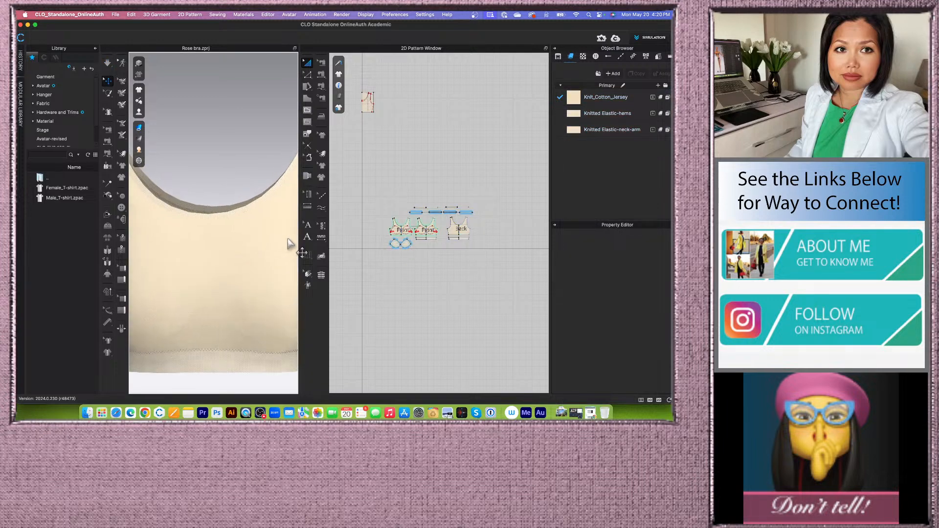
scroll(245, 258, down, 2)
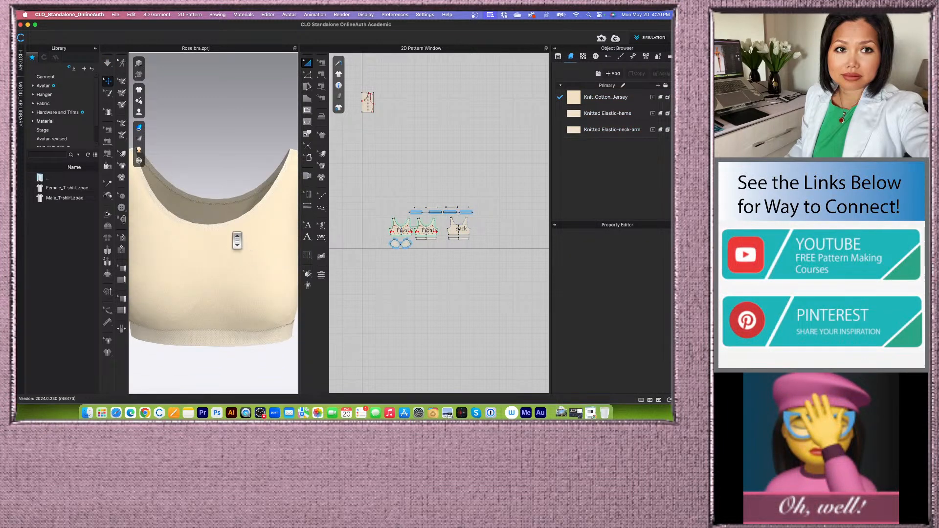
scroll(244, 259, up, 3)
drag(298, 227, 347, 227)
scroll(257, 251, up, 2)
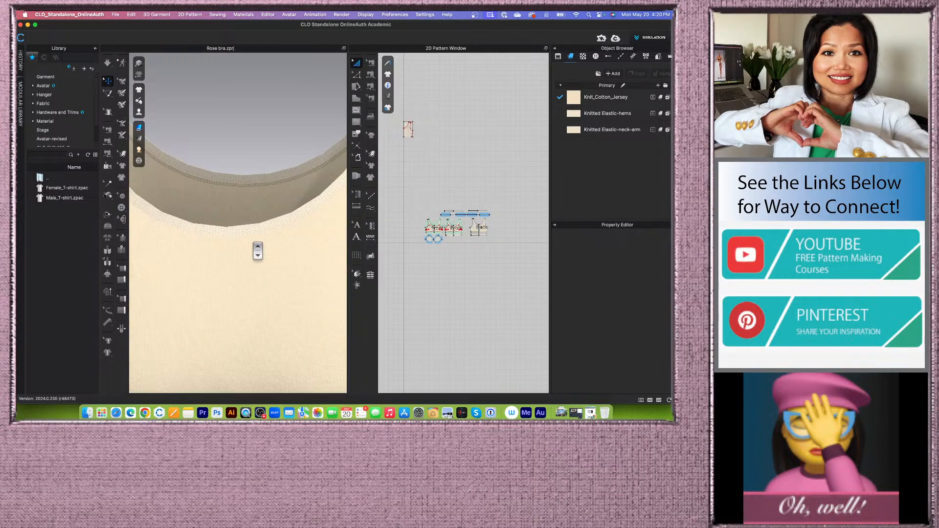
scroll(258, 251, up, 2)
scroll(257, 250, down, 5)
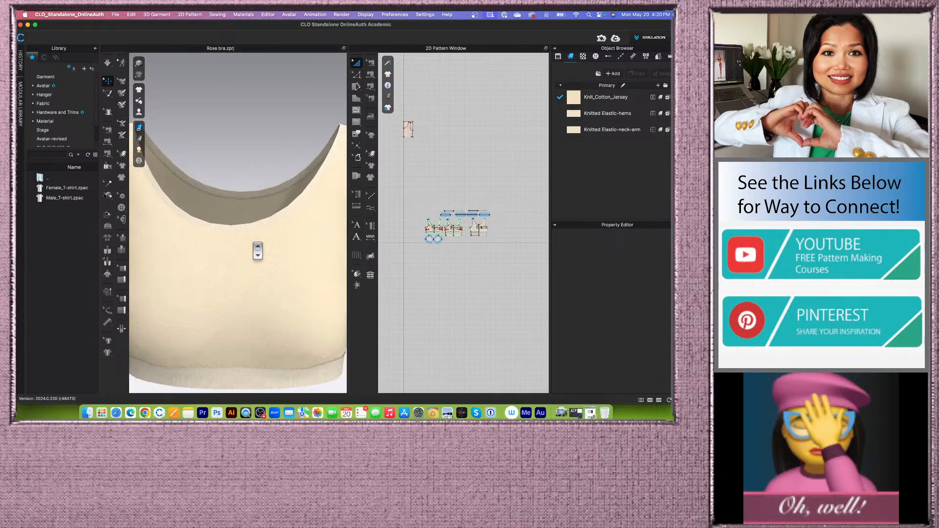
scroll(253, 252, up, 3)
scroll(255, 253, down, 3)
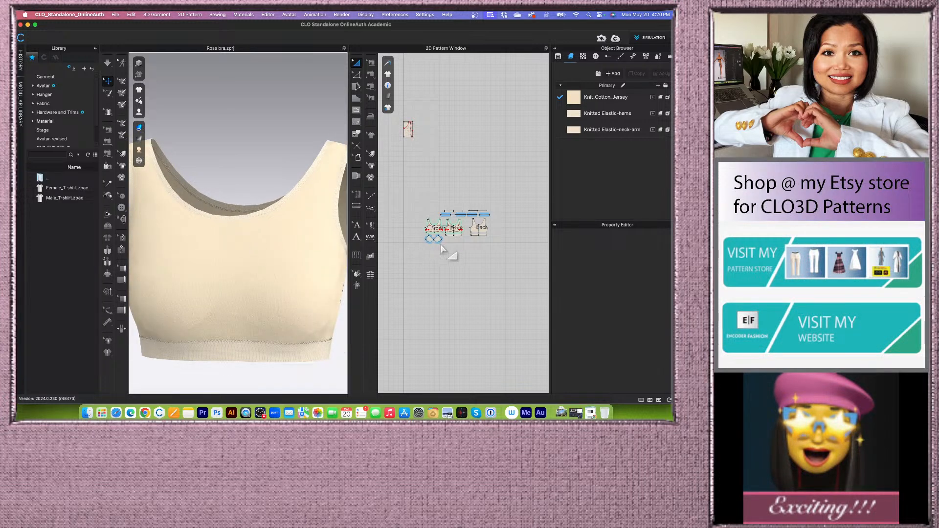
scroll(423, 248, up, 2)
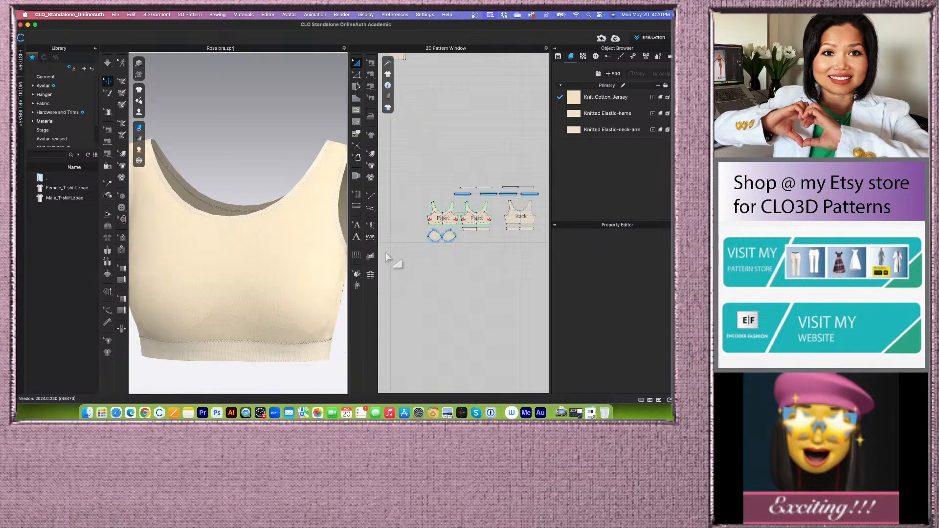
- Switch to topstitch editing and duplicate the Oberlock under front/back topstitch
click(372, 212)
click(394, 215)
scroll(454, 231, down, 3)
scroll(453, 234, up, 3)
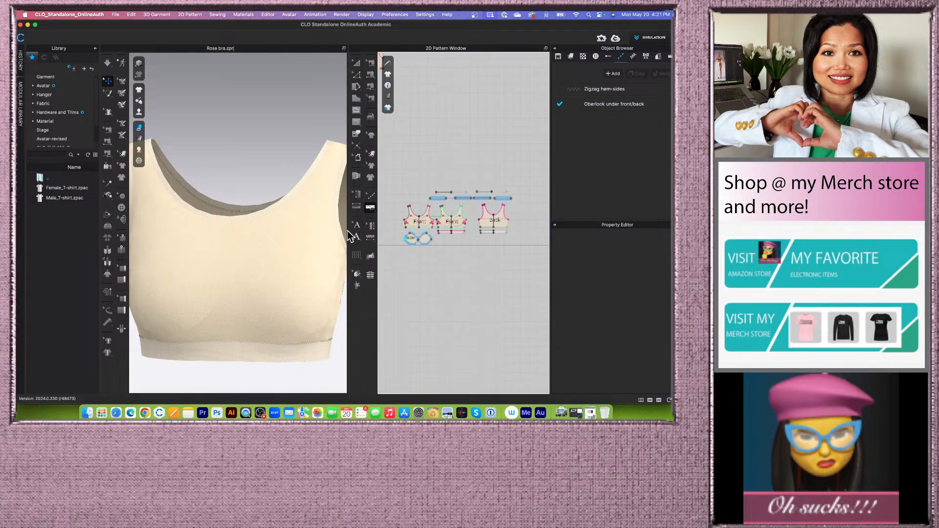
drag(348, 230, 288, 239)
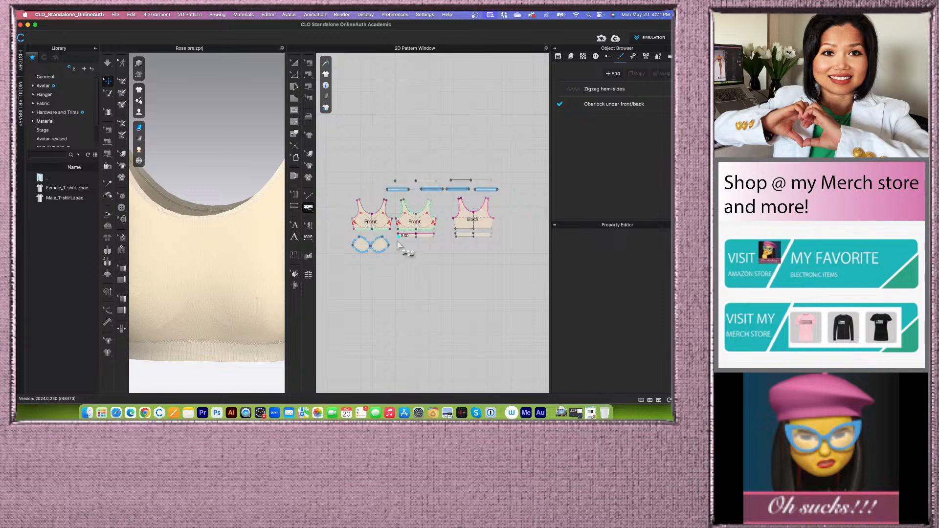
scroll(409, 240, up, 3)
scroll(409, 239, down, 2)
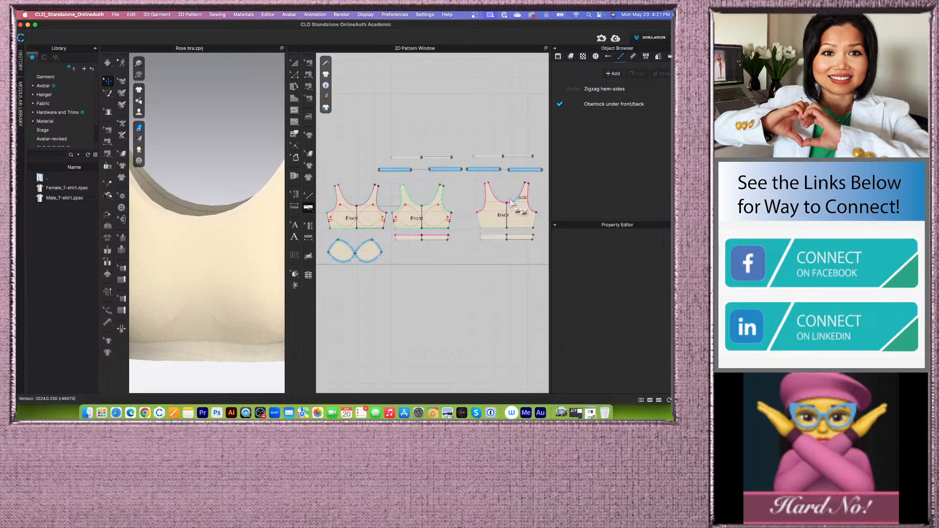
scroll(248, 214, down, 2)
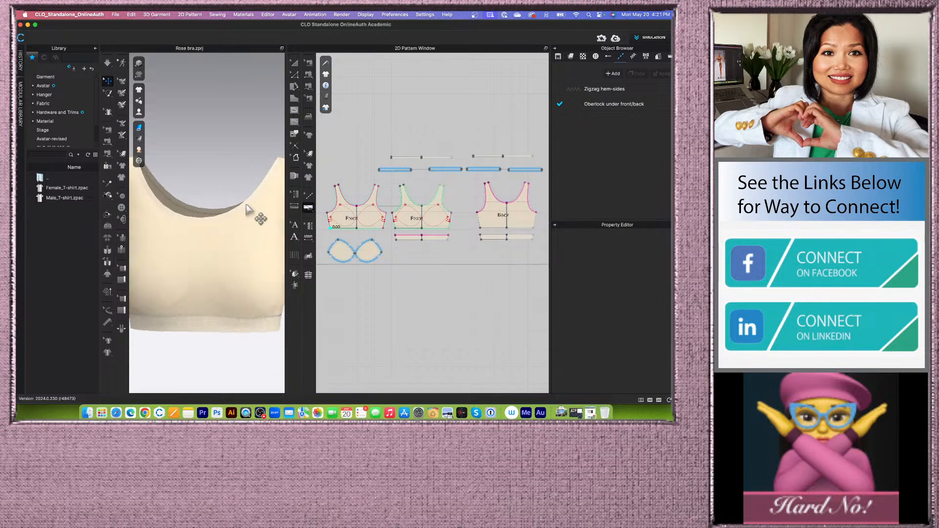
drag(285, 192, 329, 191)
scroll(247, 219, down, 2)
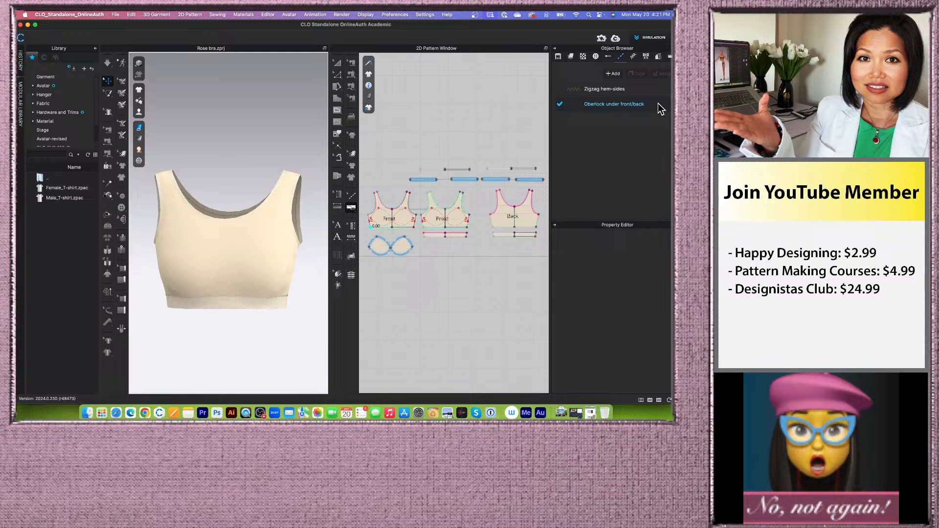
click(658, 103)
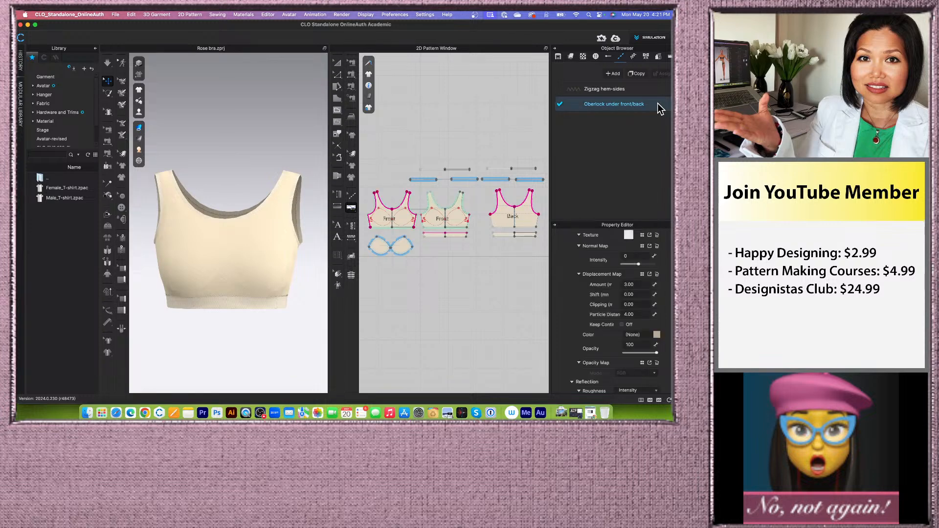
click(637, 74)
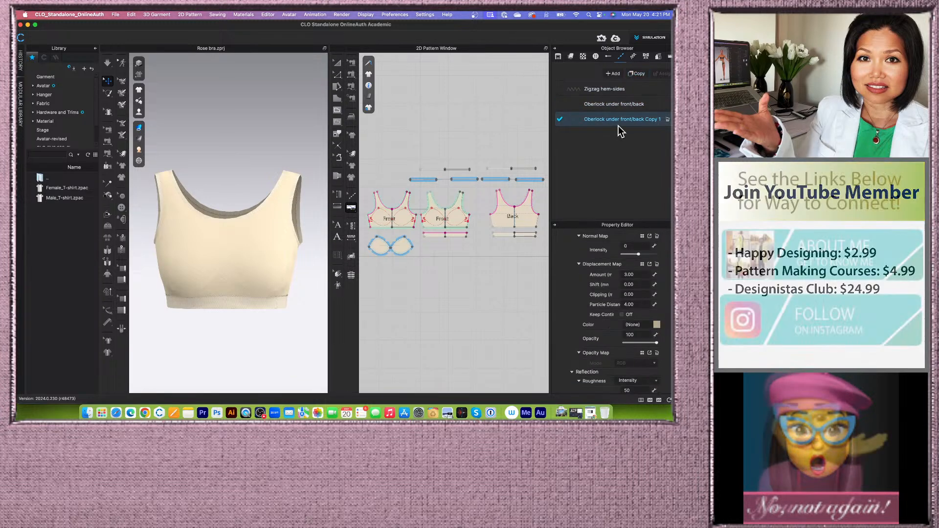
- Rename the duplicated topstitch as Oberlock top front/back
double_click(624, 119)
click(666, 117)
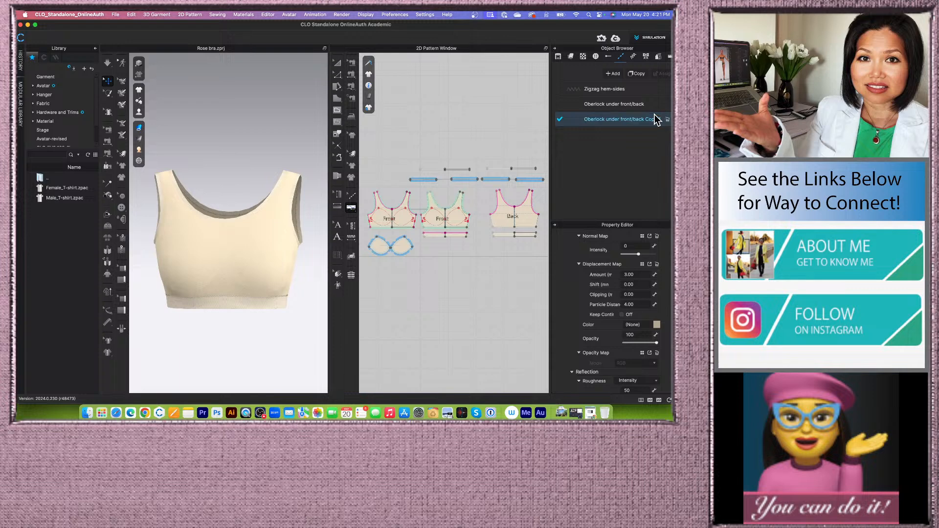
double_click(644, 119)
click(644, 118)
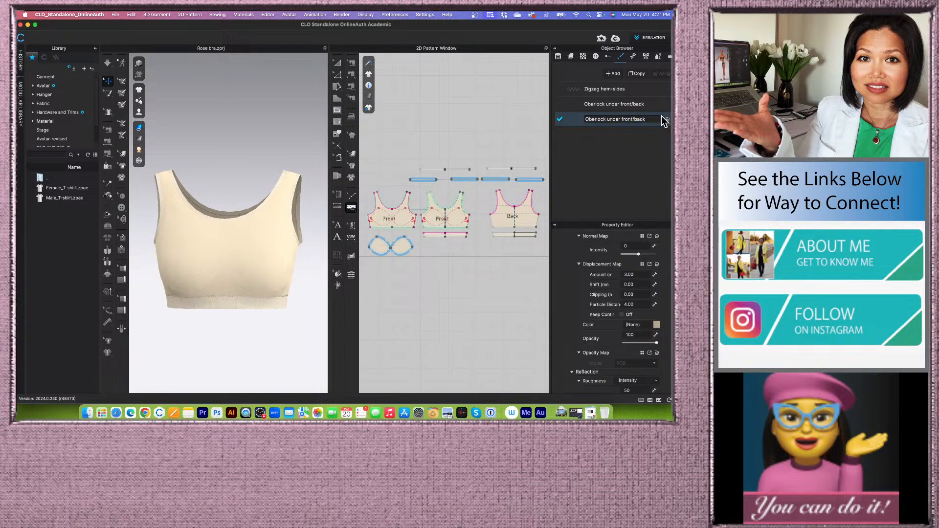
drag(621, 119, 605, 119)
text(top)
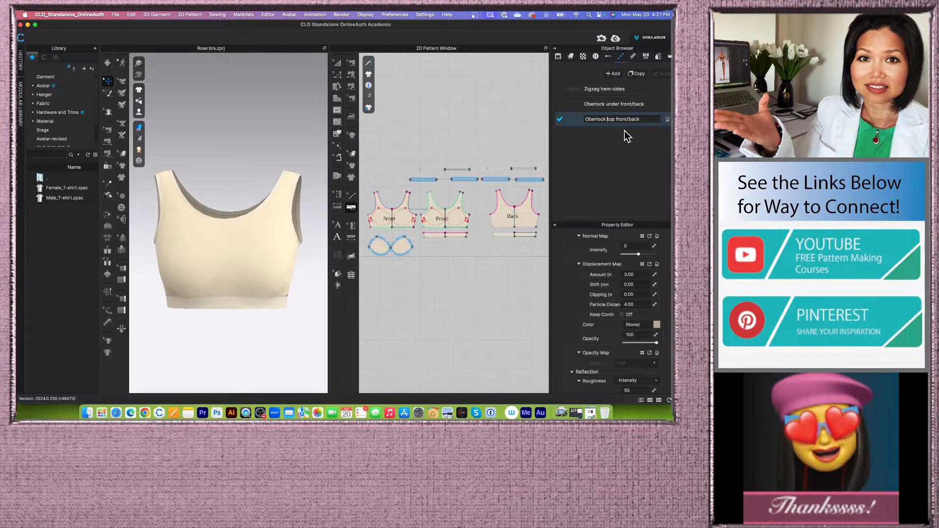
key(Return)
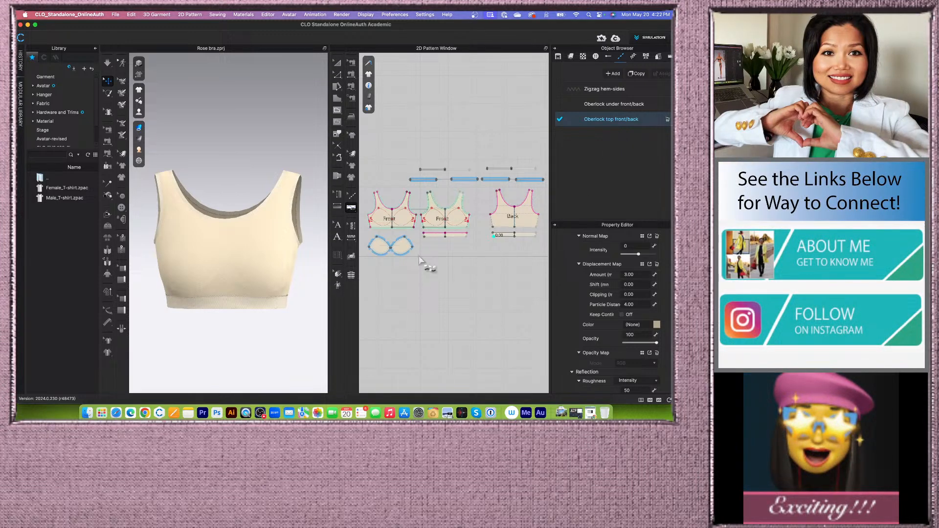
- Apply the Oberlock top front/back topstitch to the neckline and armhole edges of the front and back patterns
scroll(421, 240, down, 3)
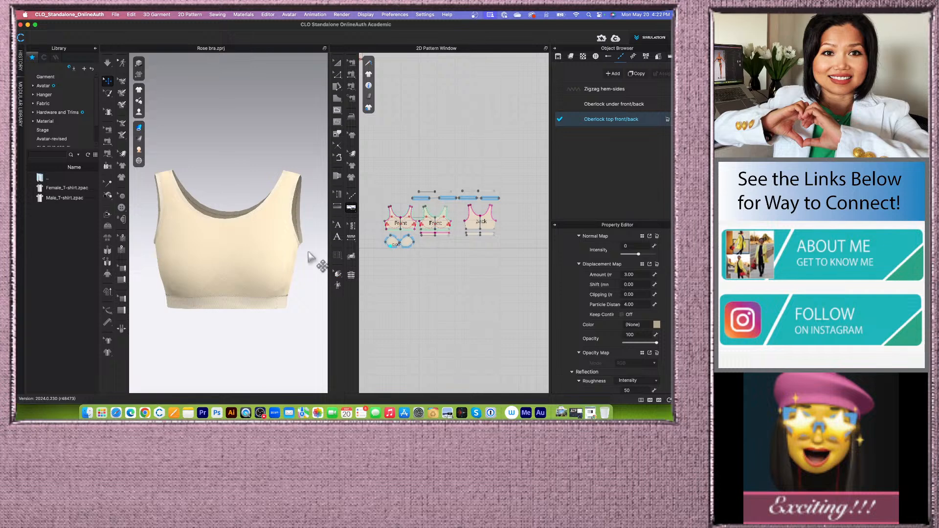
scroll(285, 256, down, 2)
scroll(294, 307, up, 2)
scroll(295, 308, up, 2)
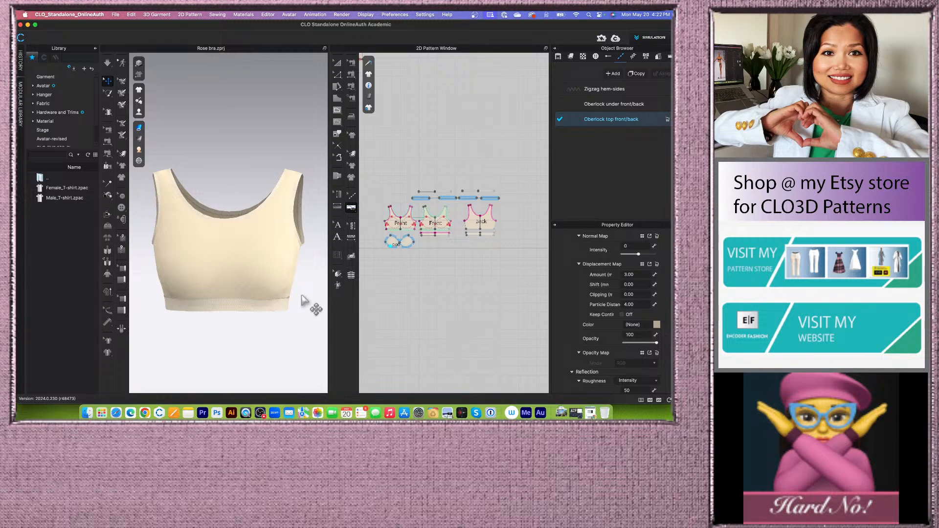
drag(329, 298, 321, 298)
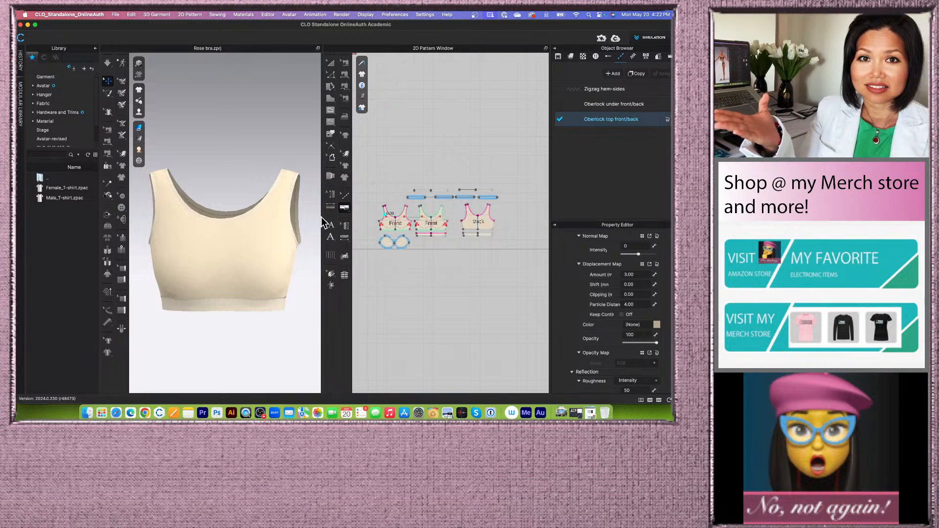
drag(320, 216, 315, 215)
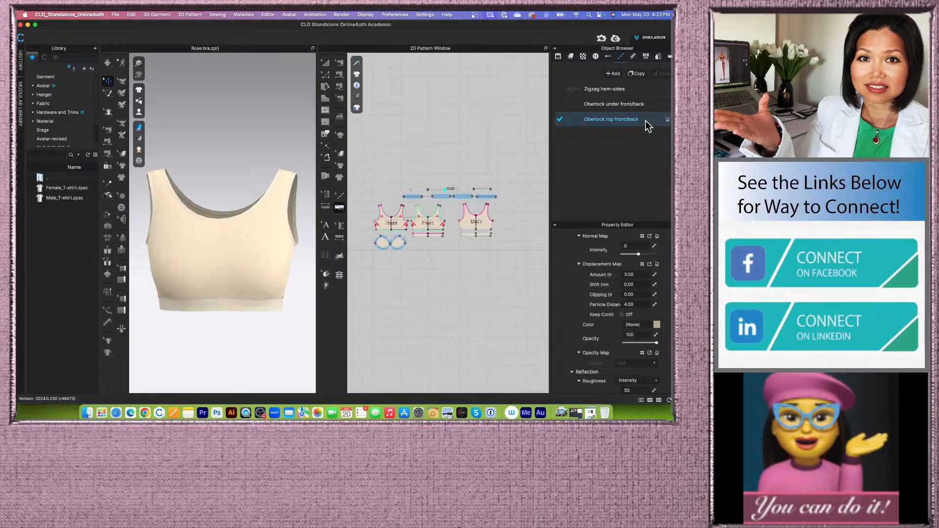
scroll(437, 247, down, 2)
scroll(418, 242, up, 2)
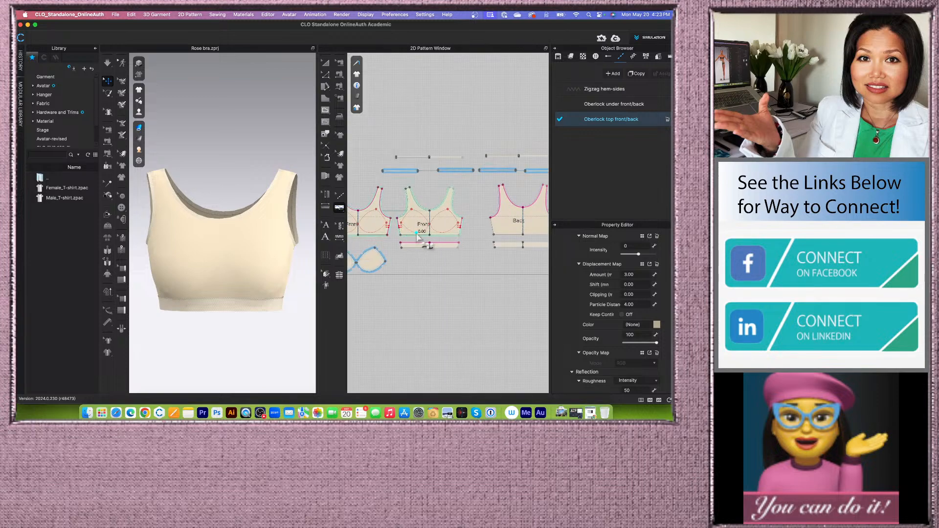
scroll(402, 218, down, 2)
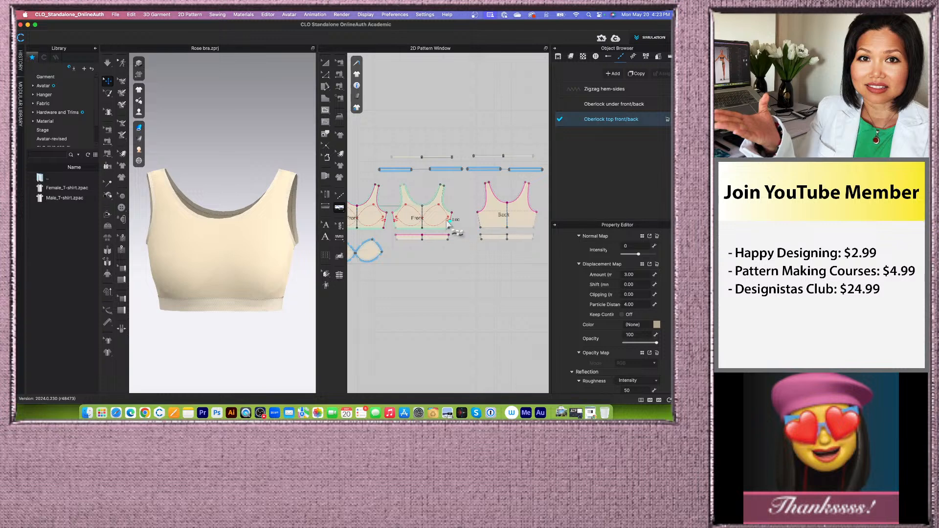
scroll(419, 211, up, 1)
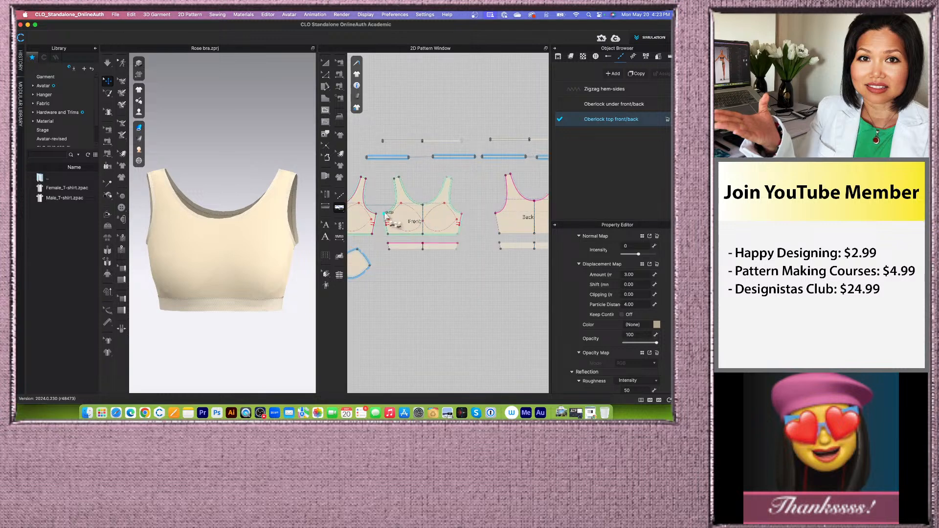
click(396, 180)
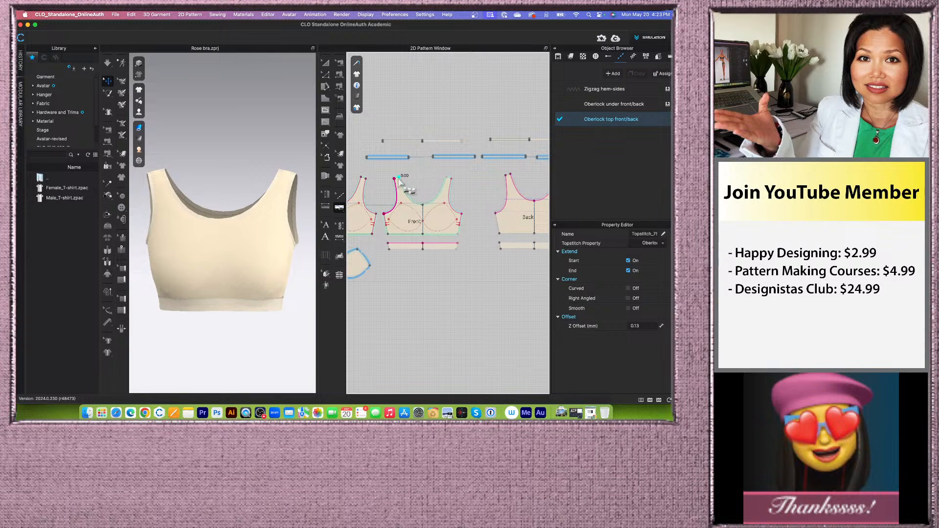
click(422, 204)
scroll(465, 210, down, 2)
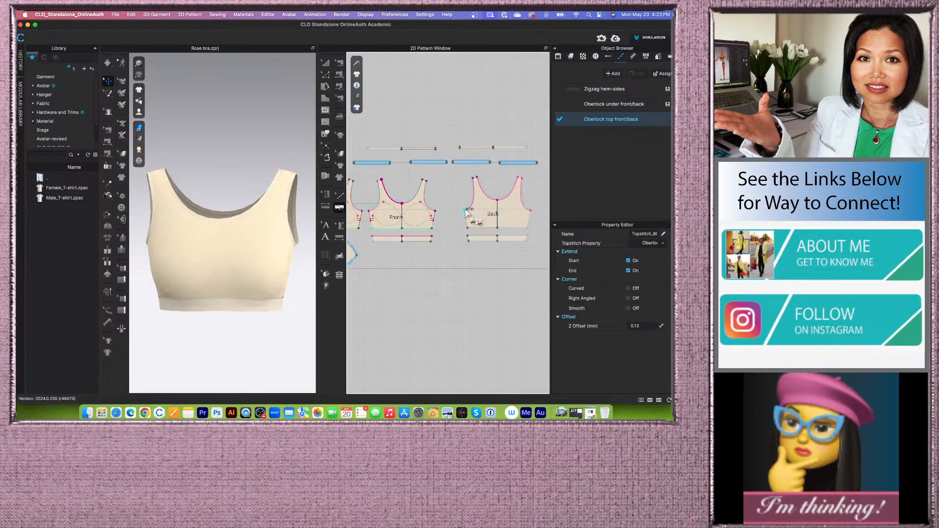
click(478, 181)
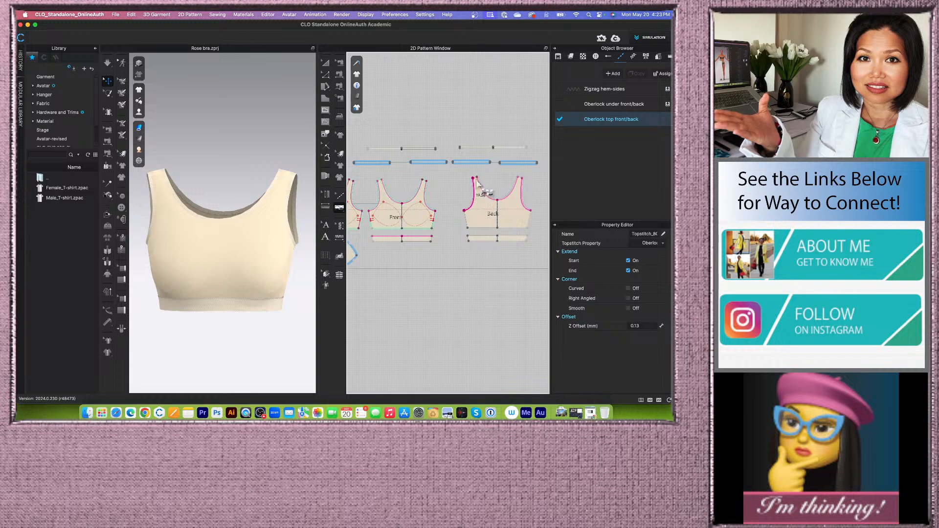
click(497, 201)
- Set the Oberlock top front/back topstitch's configuration face to Front
click(655, 119)
scroll(626, 345, down, 5)
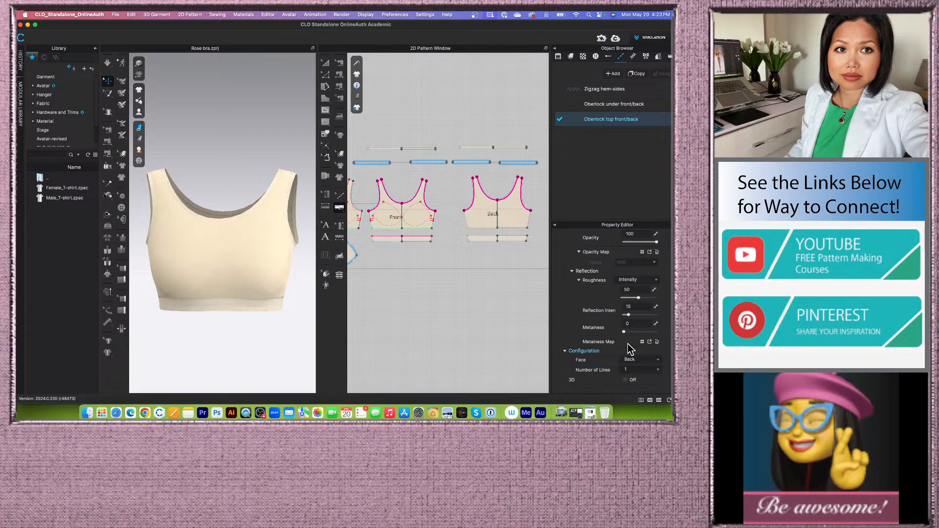
click(658, 360)
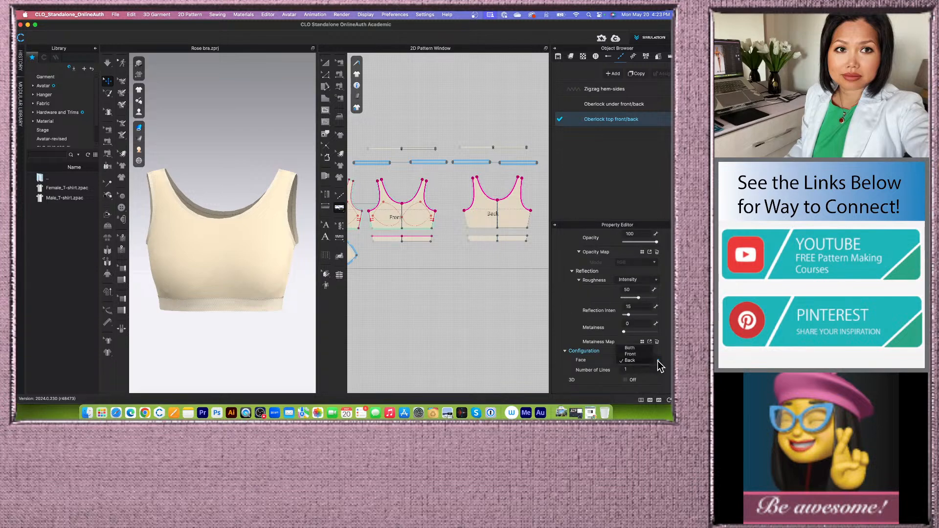
click(632, 354)
- Examine the new top stitching along the neckline and armholes in the 3D and 2D views
scroll(243, 239, up, 10)
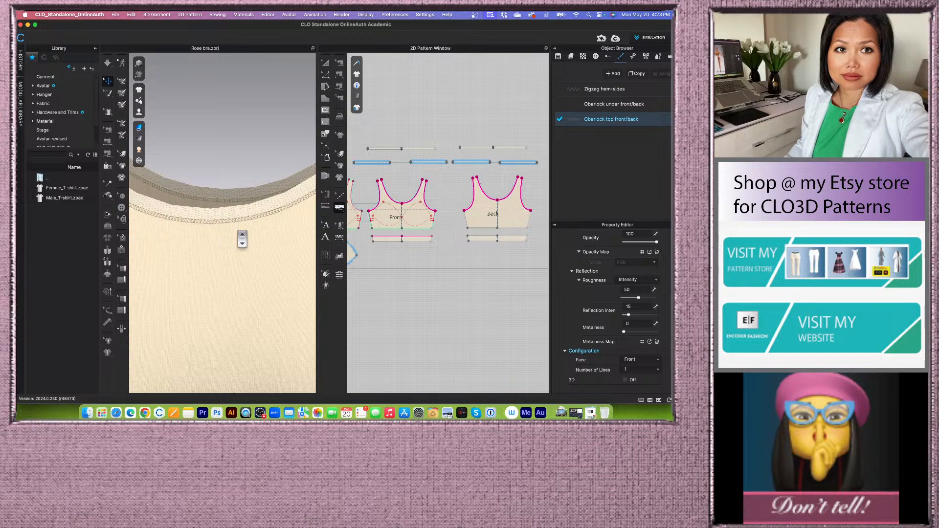
scroll(242, 239, down, 10)
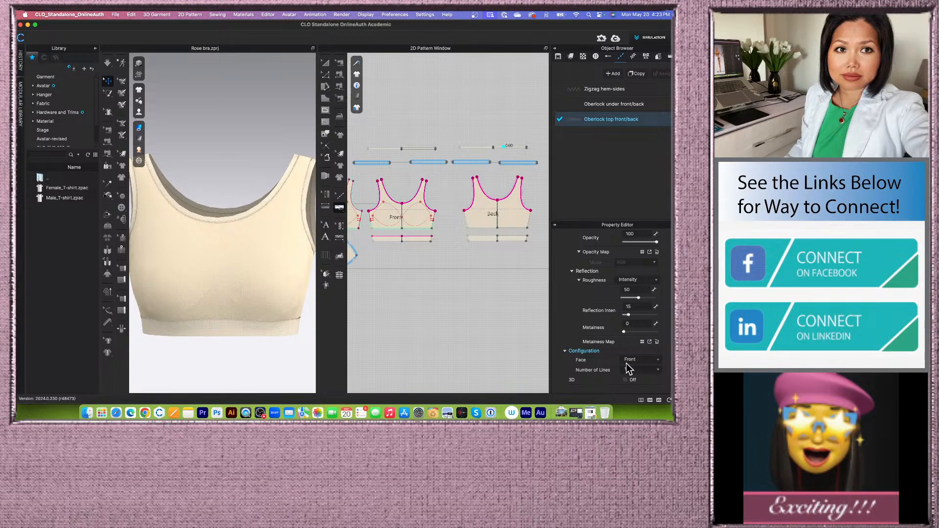
scroll(240, 216, down, 4)
right_drag(282, 277, 253, 282)
scroll(253, 282, up, 3)
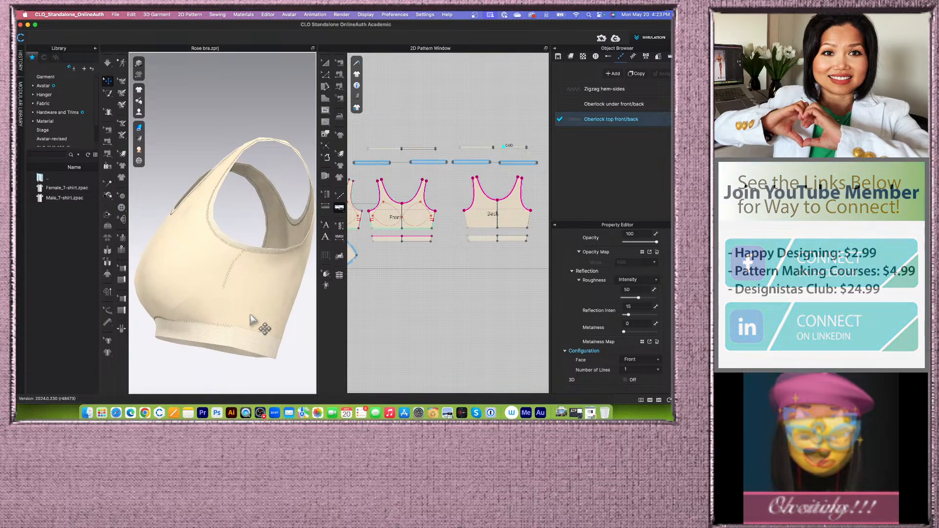
scroll(247, 309, up, 6)
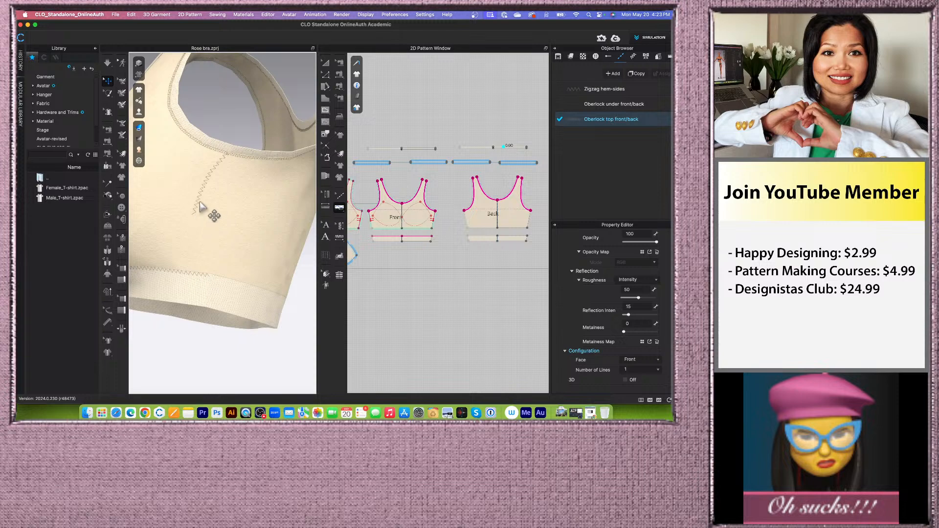
scroll(356, 216, up, 5)
scroll(362, 218, down, 4)
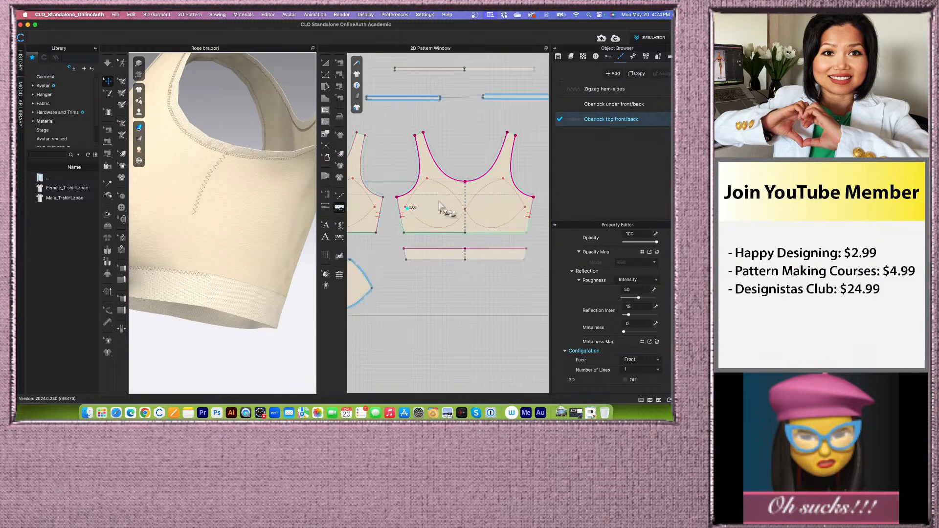
scroll(369, 220, up, 5)
scroll(371, 214, up, 2)
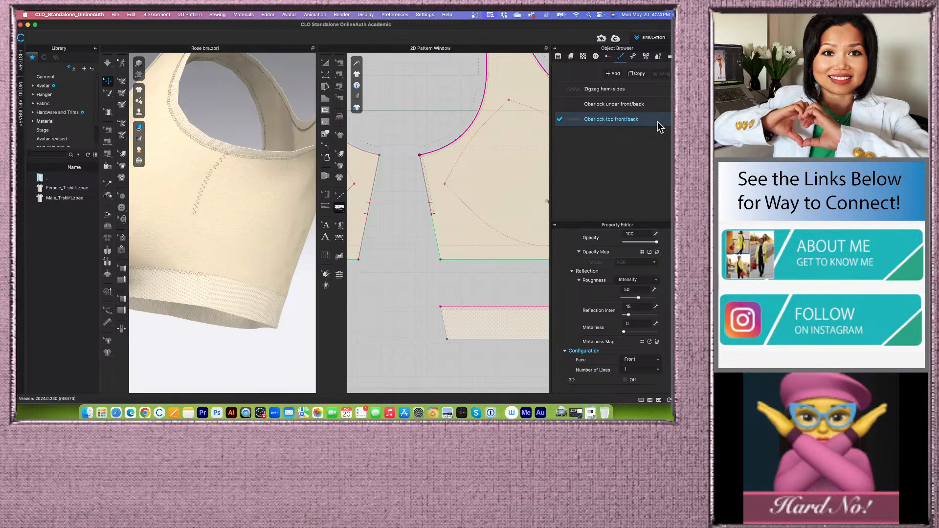
- Duplicate the Oberlock top front/back topstitch and rename the copy Bartag sides
click(637, 74)
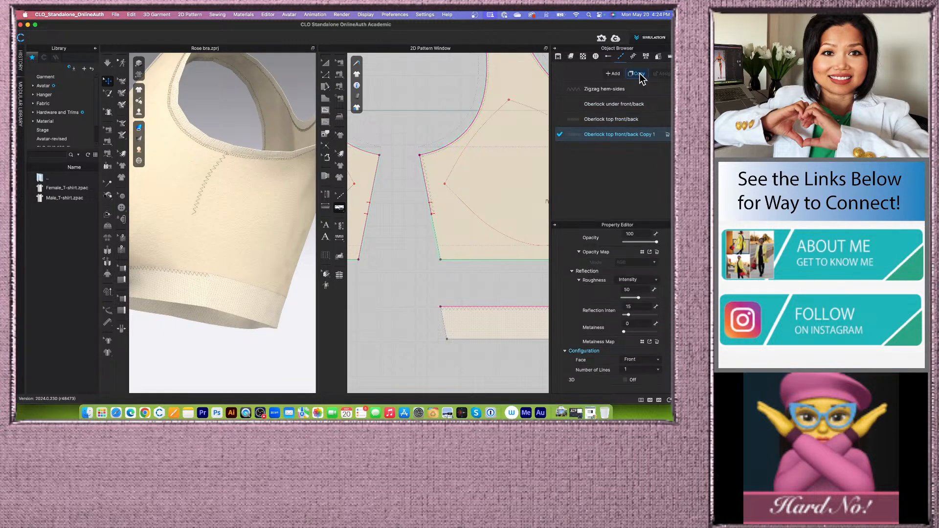
double_click(644, 136)
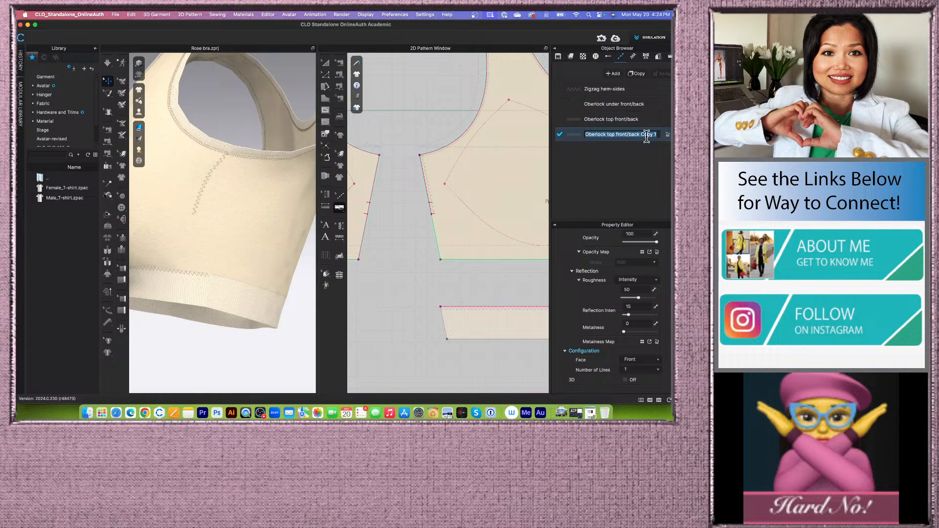
text(Bartag si)
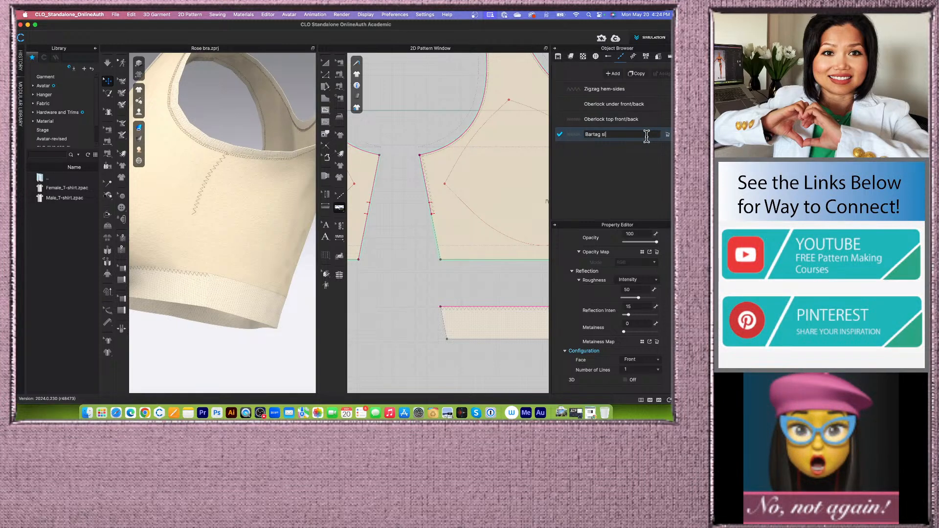
text(des)
key(Return)
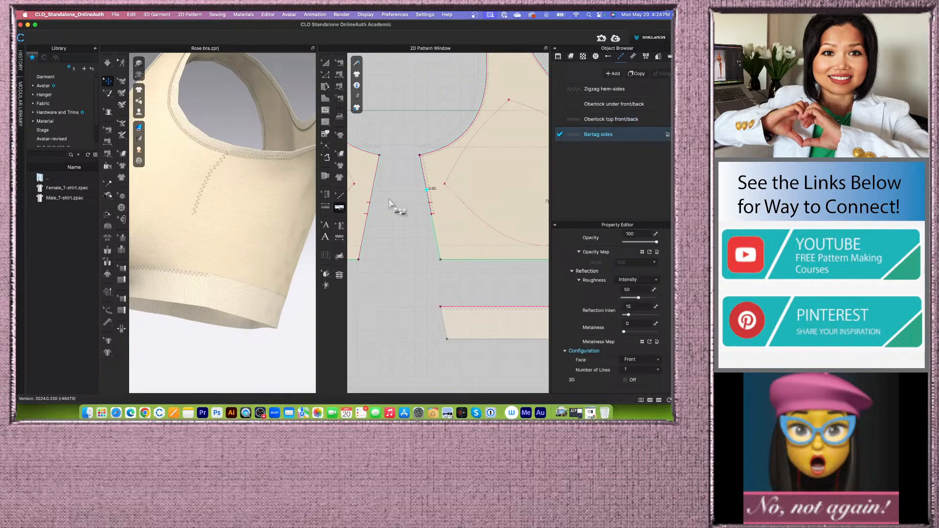
- With the Free Topstitch tool, add short bartag stitches at the side seams of the front and back patterns
click(341, 211)
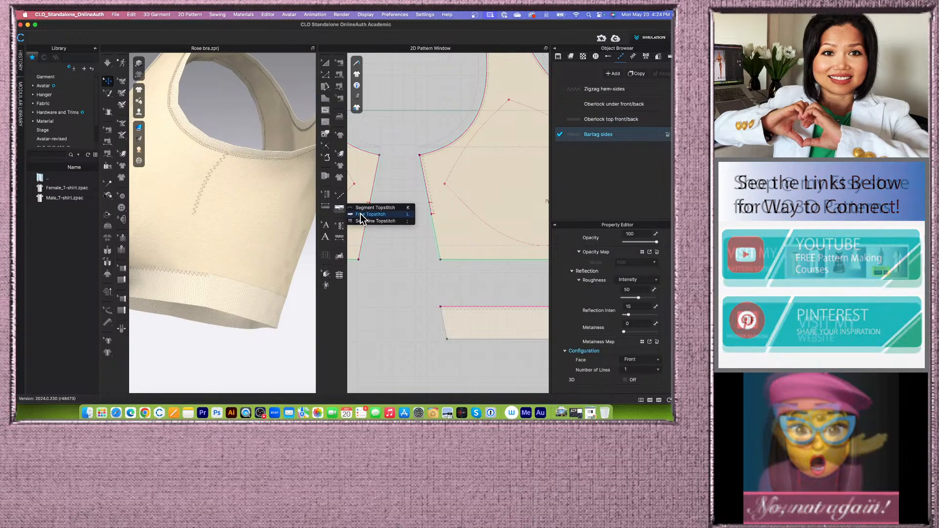
click(430, 211)
scroll(430, 211, down, 3)
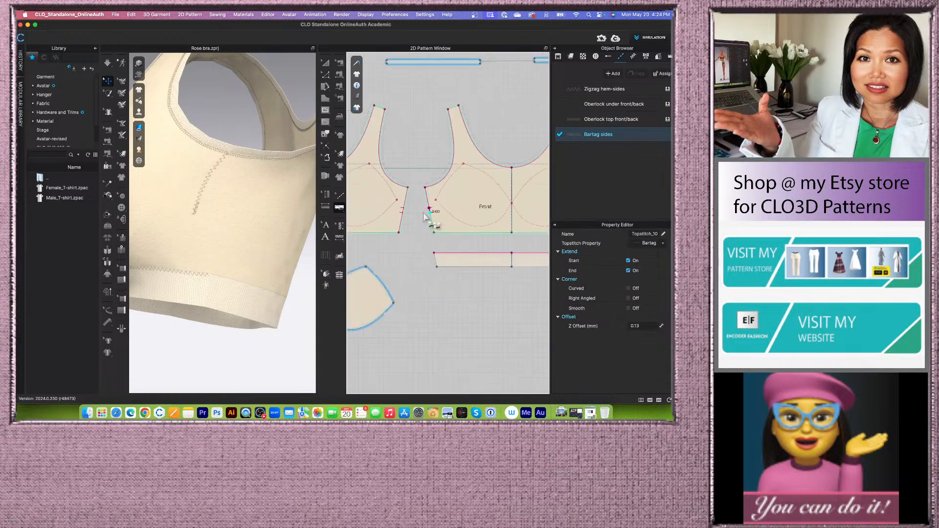
scroll(204, 219, up, 3)
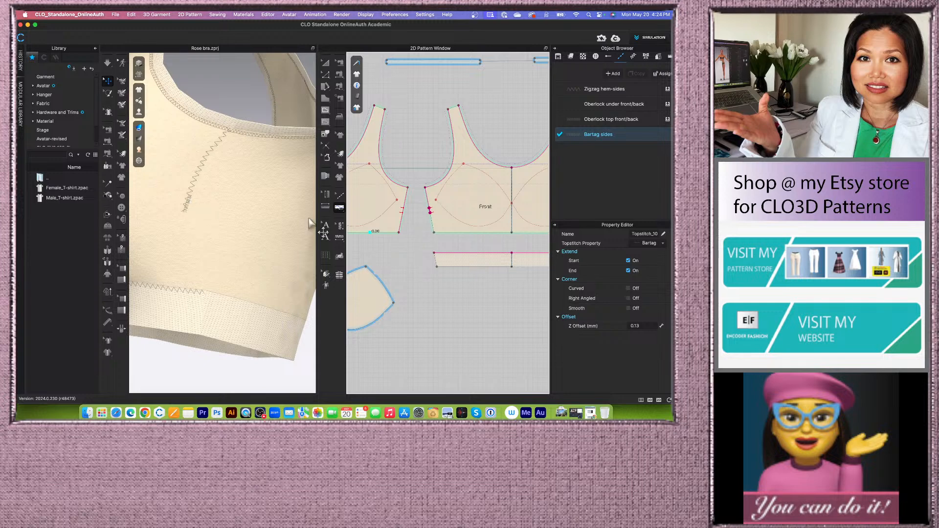
scroll(484, 232, down, 3)
scroll(438, 234, up, 5)
scroll(437, 235, down, 5)
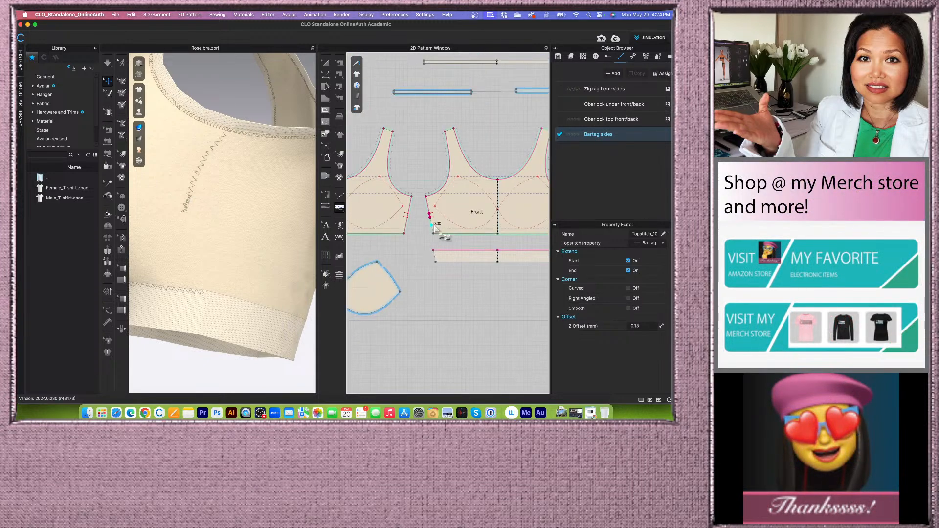
scroll(430, 210, up, 4)
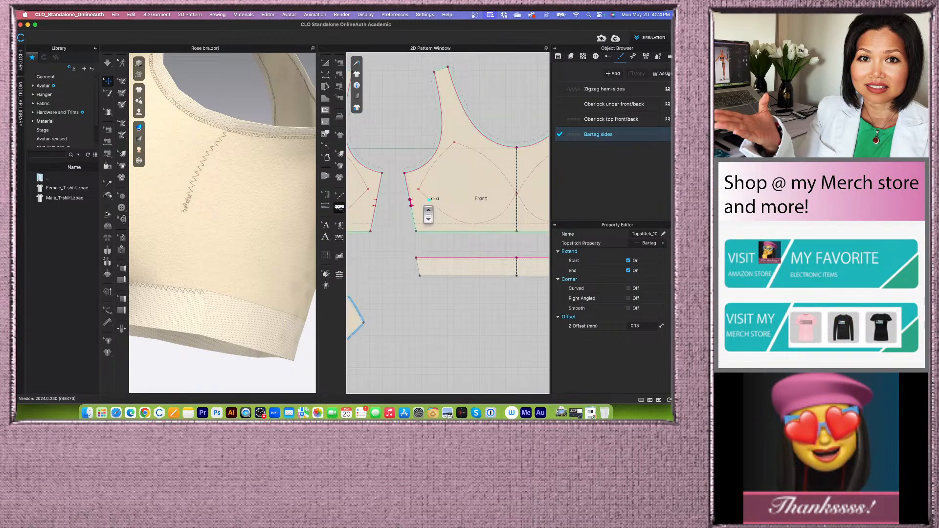
scroll(414, 208, down, 2)
click(416, 207)
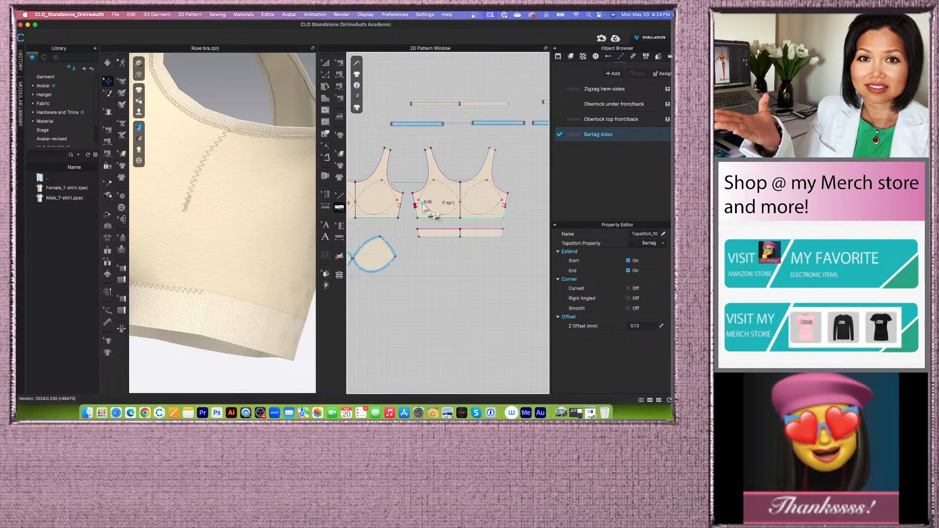
scroll(416, 210, up, 3)
- Set the Bartag sides topstitch's shape to Bartack
click(638, 137)
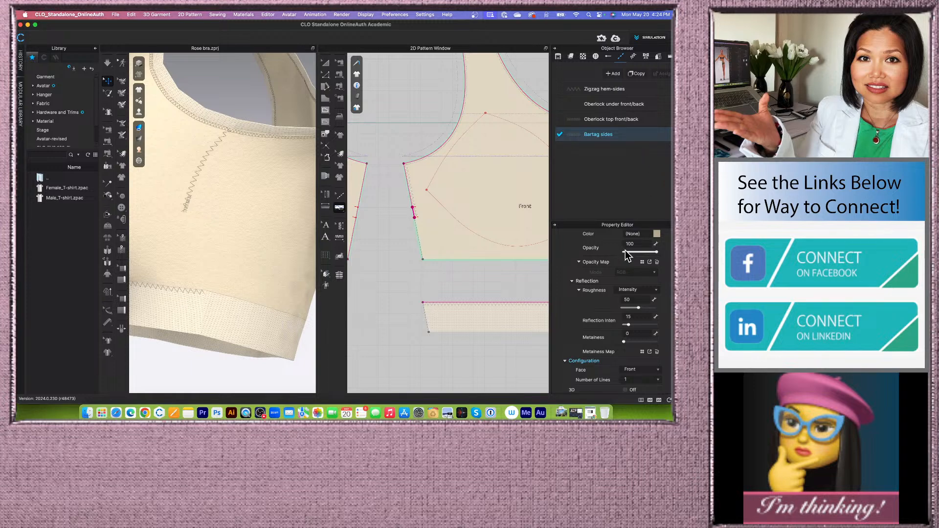
scroll(614, 272, up, 10)
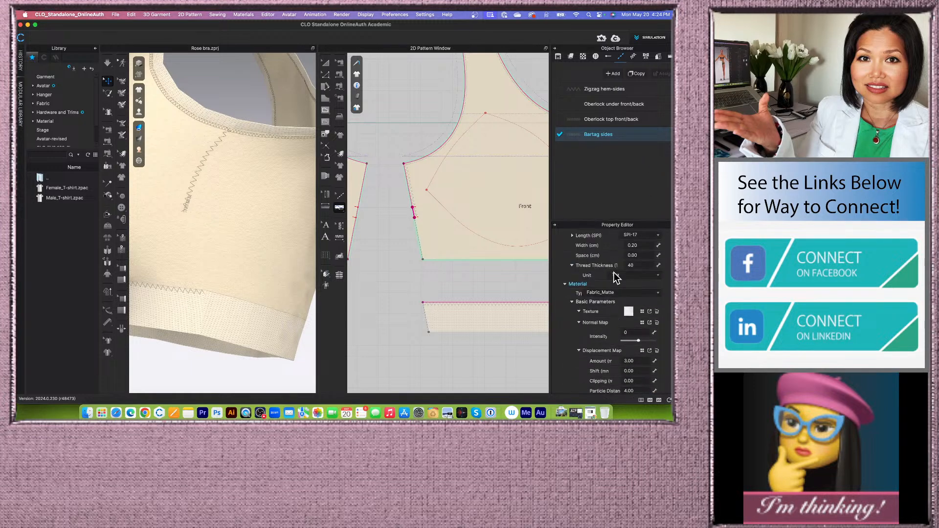
scroll(614, 272, up, 2)
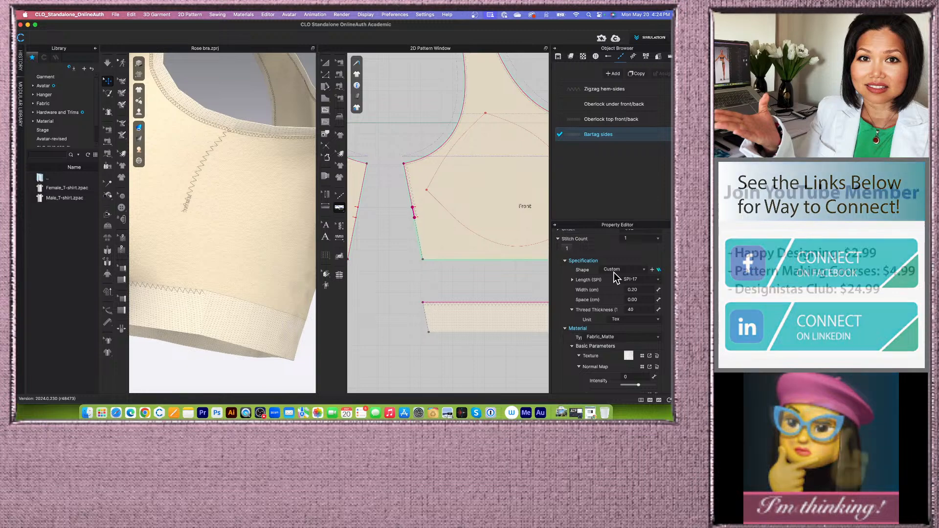
click(643, 269)
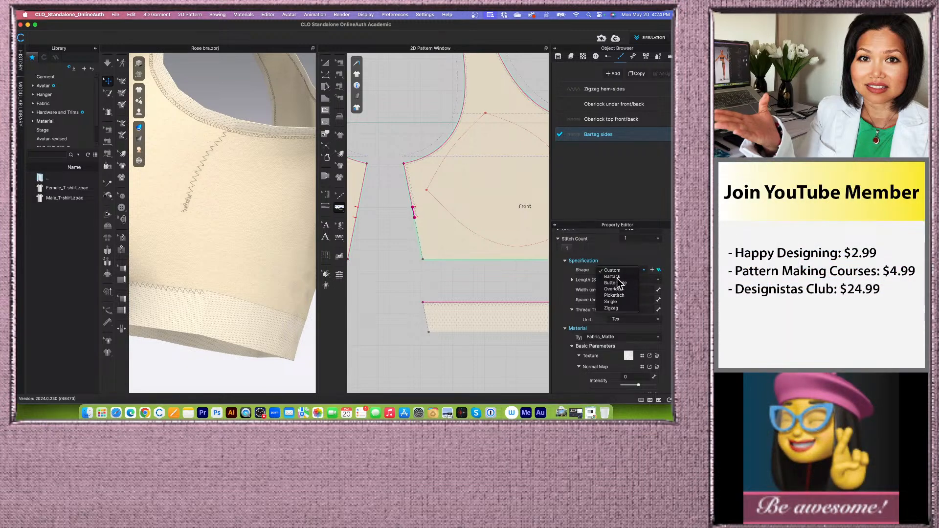
click(615, 277)
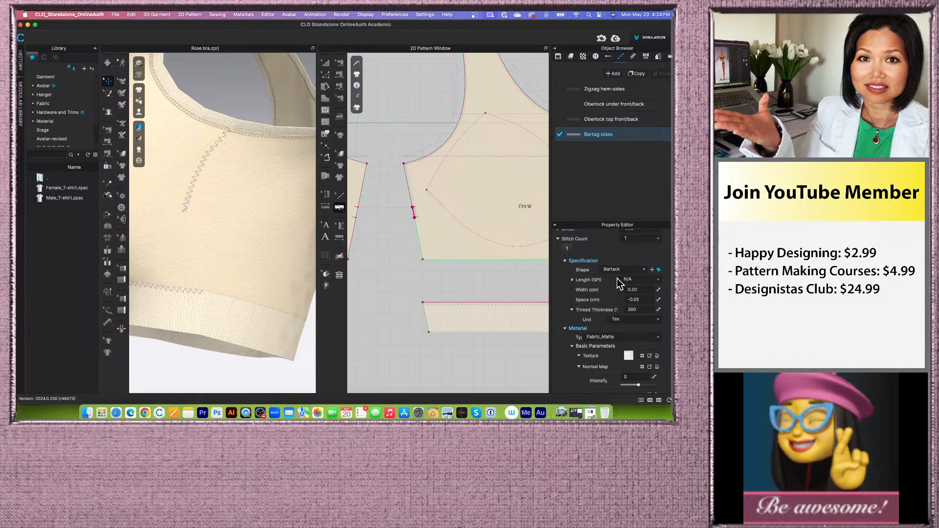
- Switch to the blog post and review the Bartag Sides topstitch specifications
scroll(615, 289, up, 3)
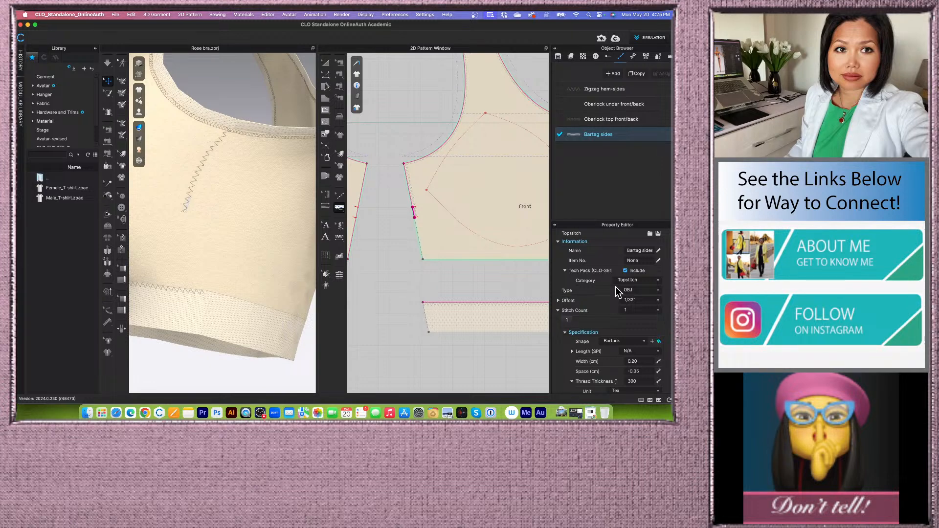
scroll(615, 287, down, 2)
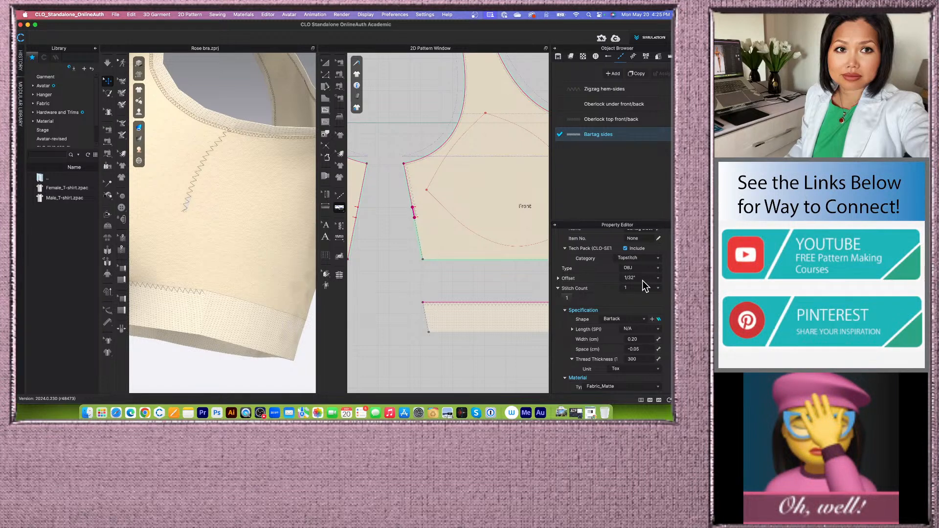
click(145, 412)
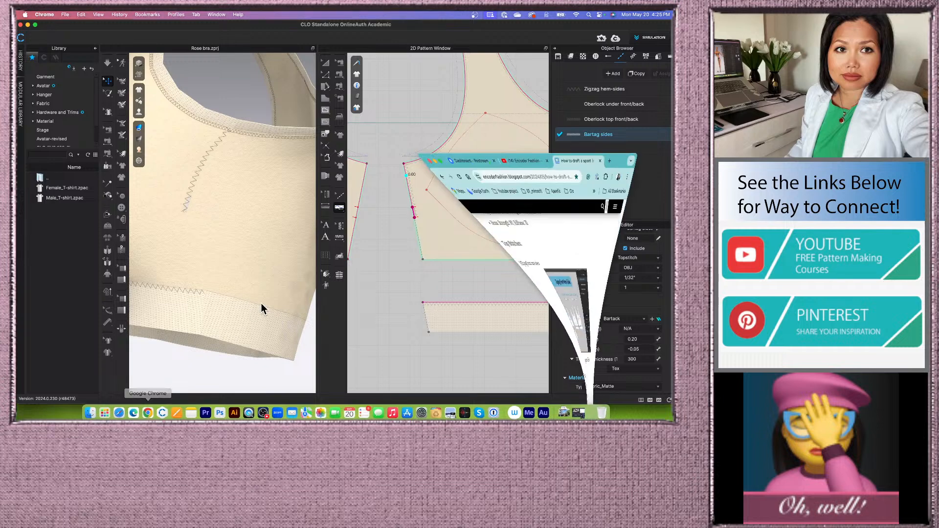
scroll(520, 279, down, 5)
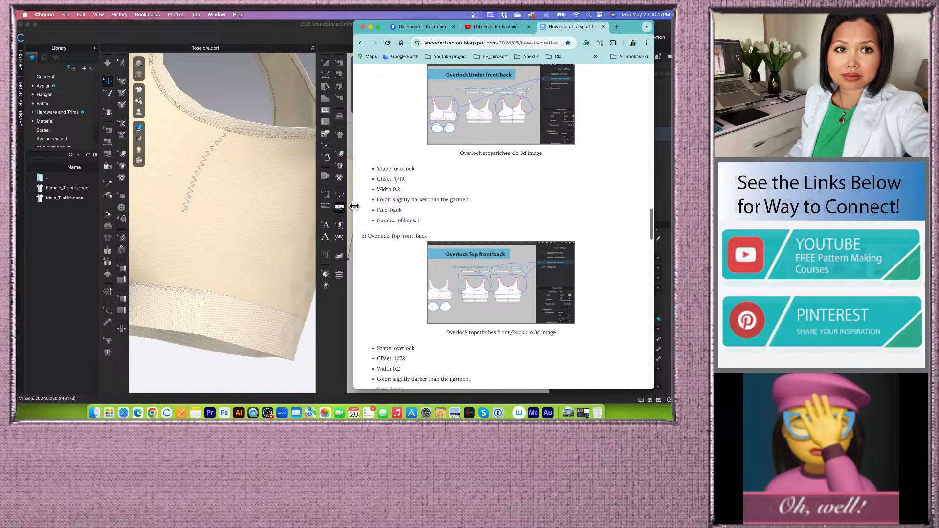
drag(354, 206, 271, 210)
scroll(344, 235, down, 5)
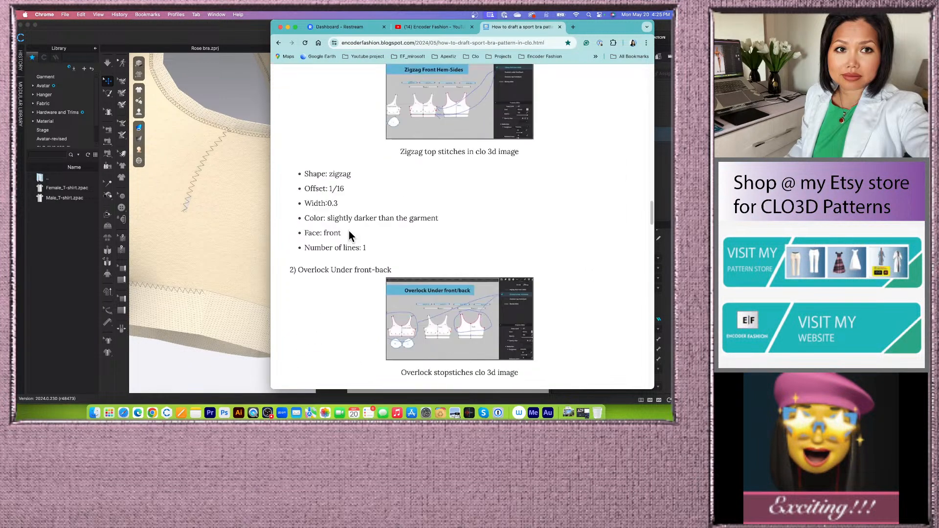
scroll(352, 229, down, 7)
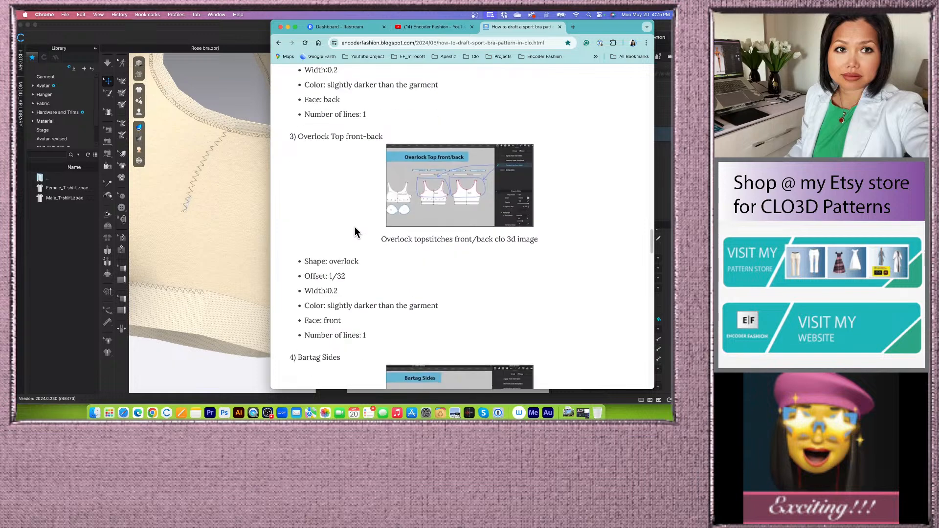
scroll(354, 231, down, 3)
scroll(358, 208, down, 5)
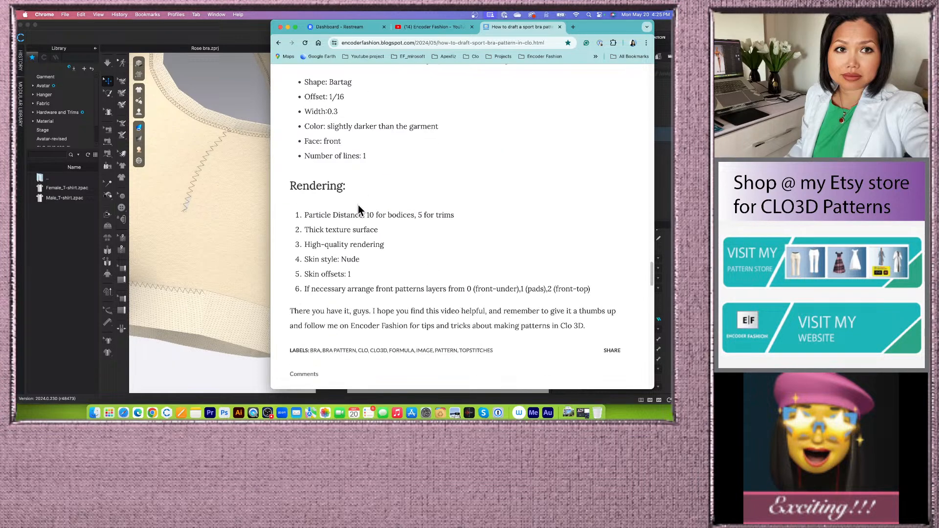
scroll(358, 208, up, 3)
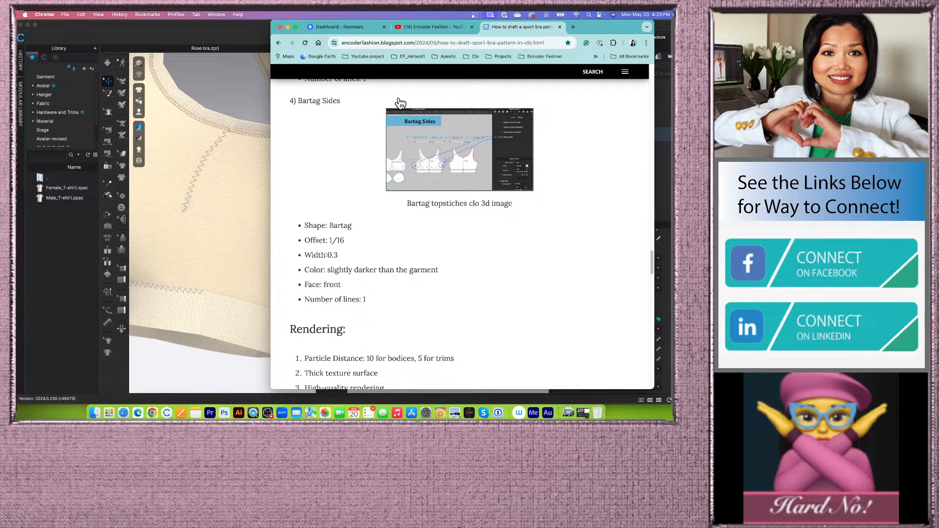
click(288, 27)
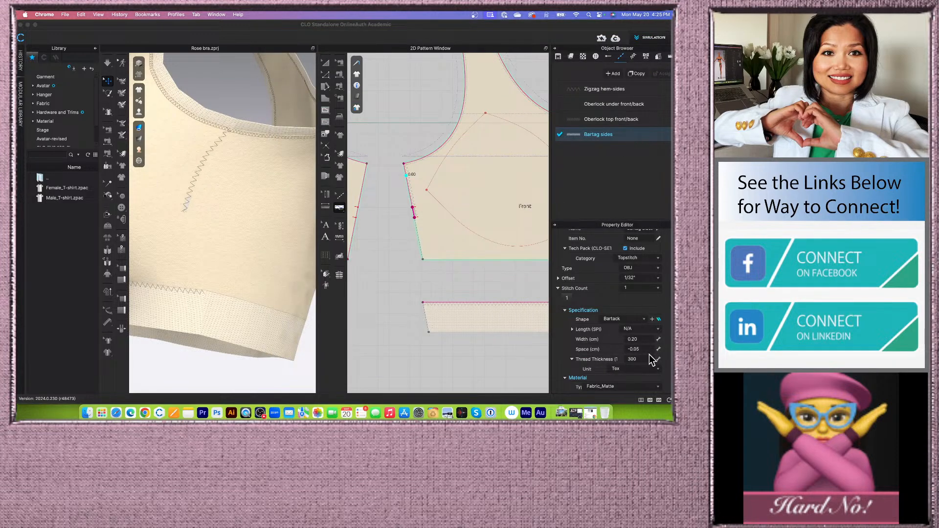
- Set the Bartag sides topstitch's offset to 1/16" and its width to 0.3 cm
scroll(637, 303, up, 2)
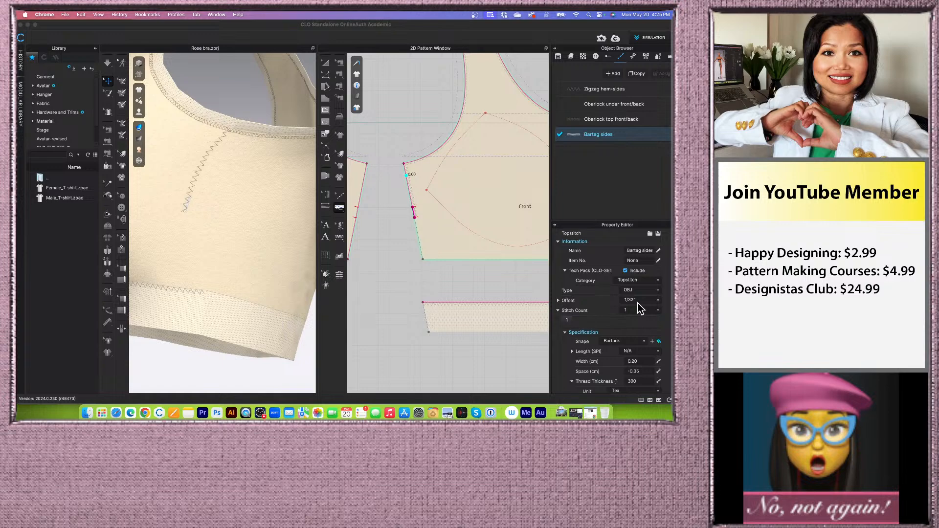
click(641, 303)
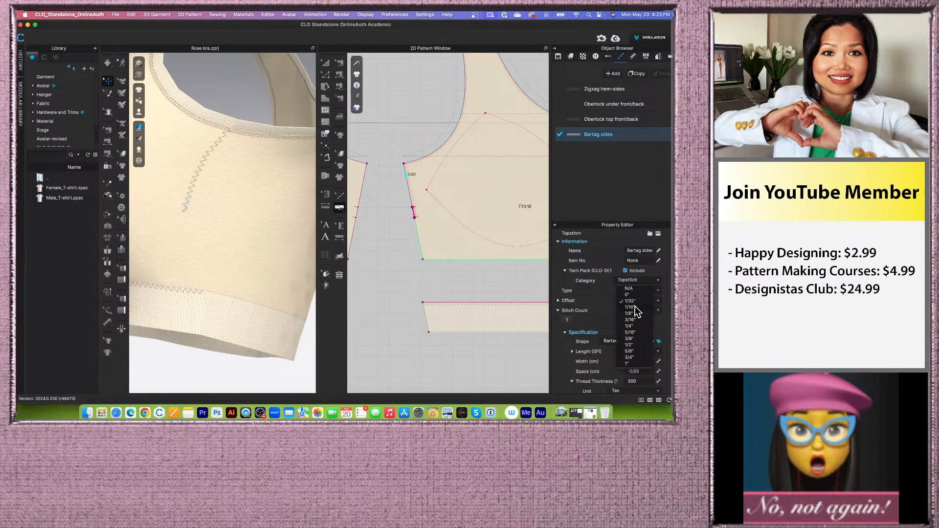
click(634, 306)
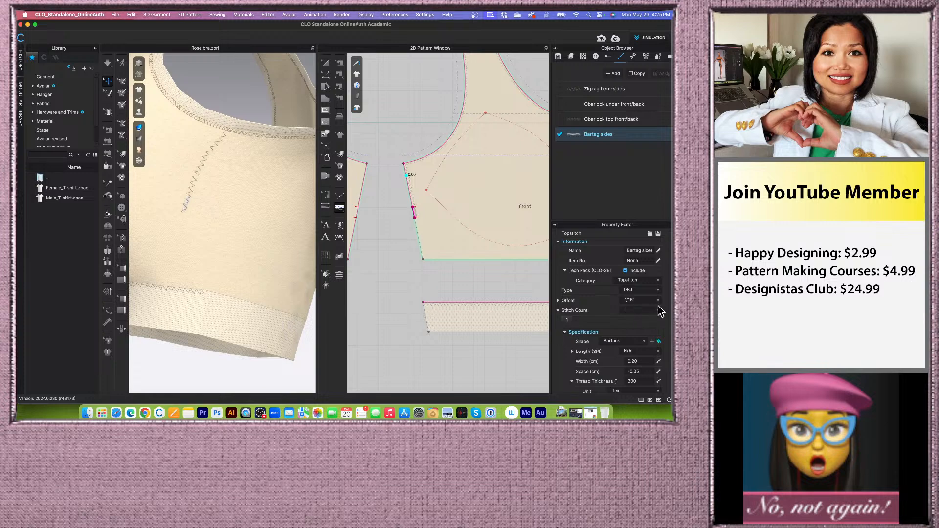
scroll(603, 332, down, 1)
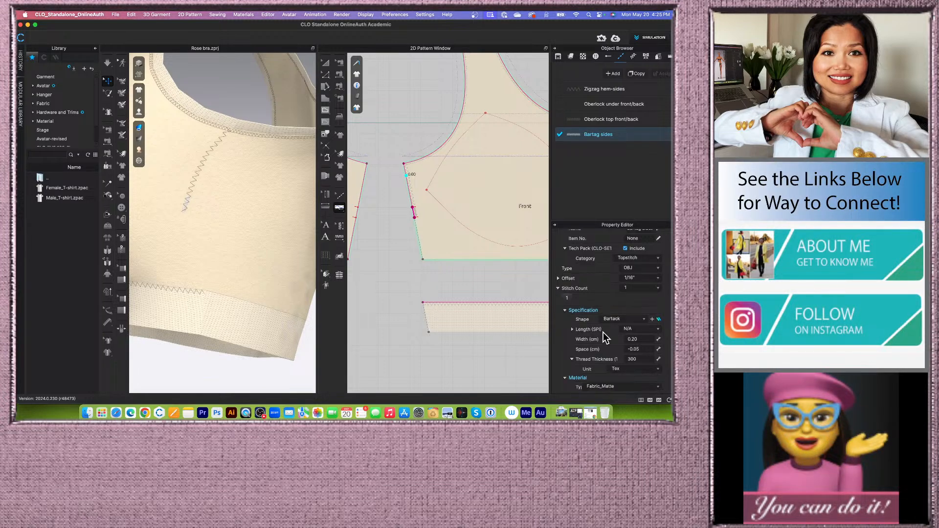
scroll(605, 337, down, 1)
scroll(604, 335, down, 1)
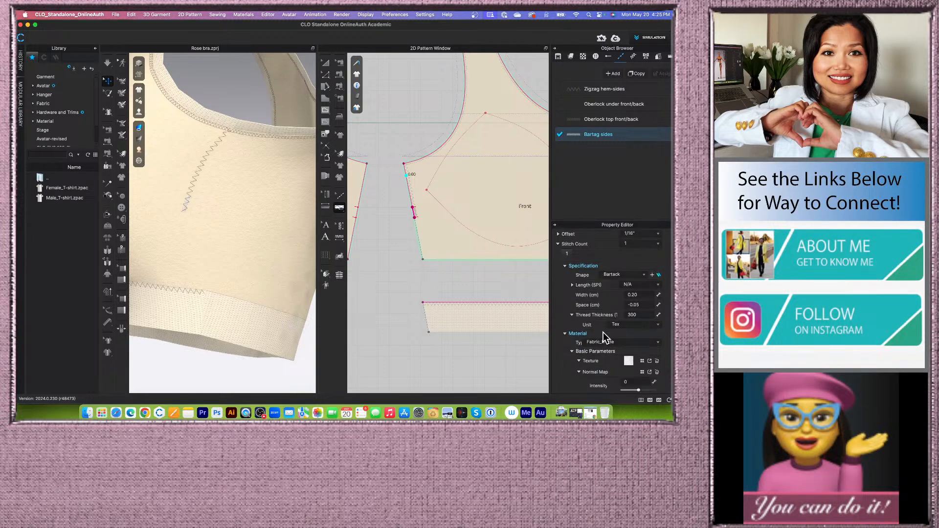
click(640, 294)
text(.3)
key(Return)
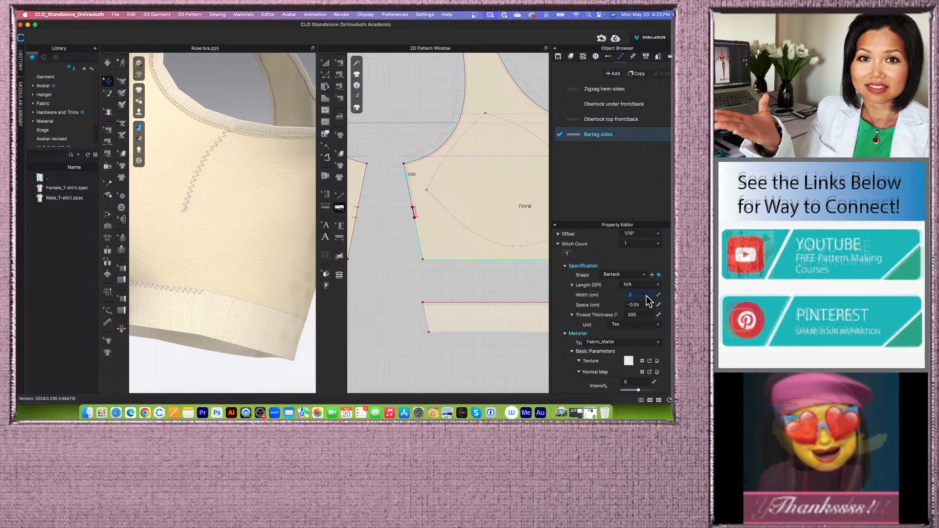
- Change the Bartag sides thread color to a beige swatch slightly darker than the garment
scroll(646, 296, down, 5)
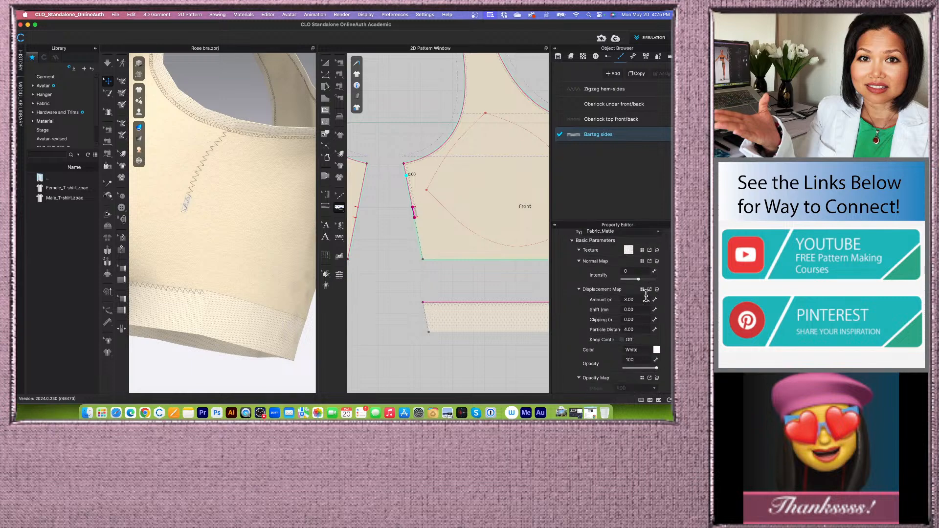
scroll(647, 295, down, 2)
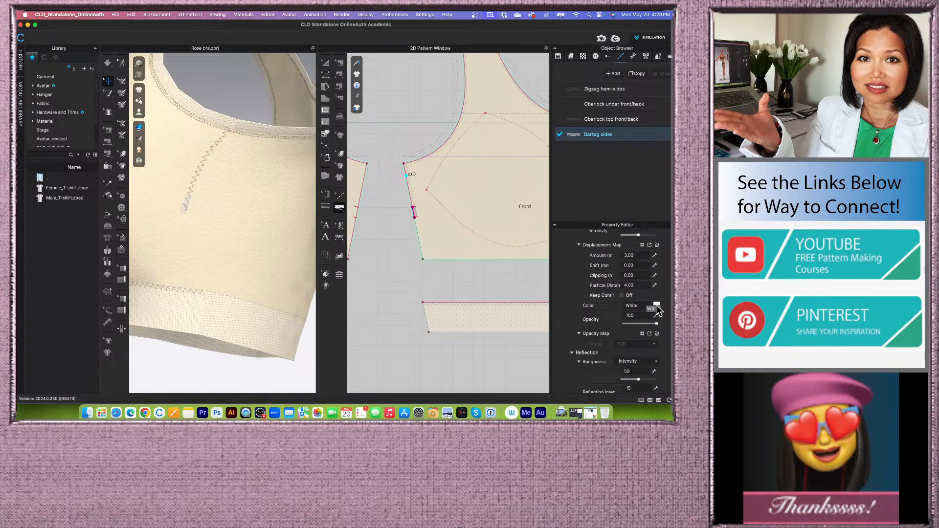
click(656, 306)
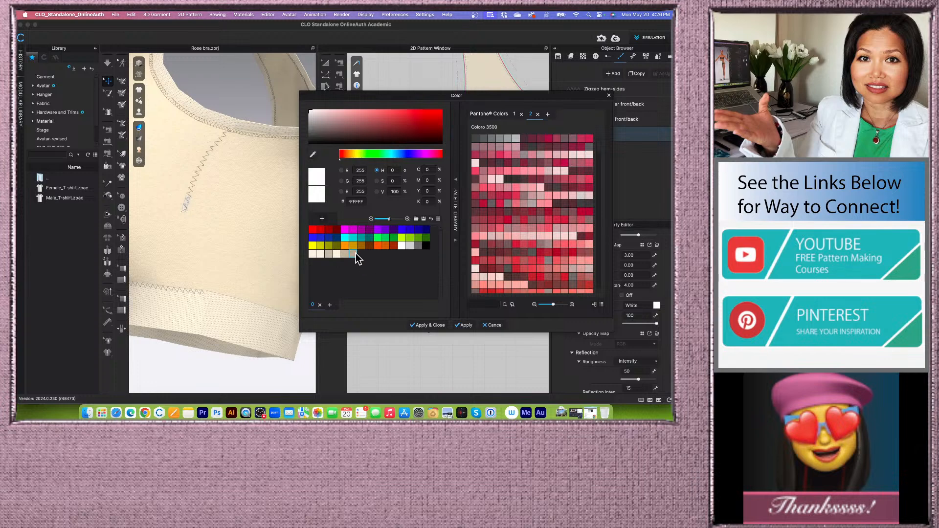
click(354, 253)
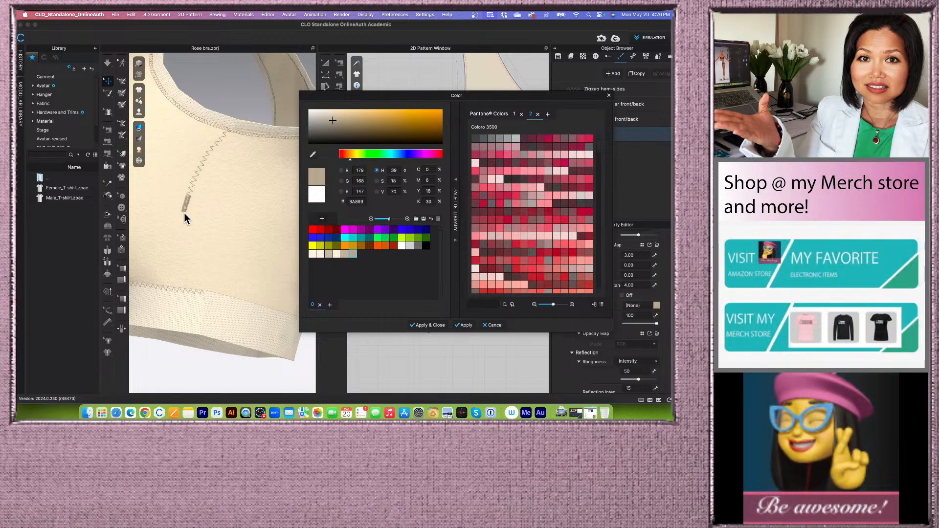
click(425, 325)
- Enlarge the 3D window and view the whole bra to check the bartags
mouse_move(264, 255)
right_down()
mouse_move(257, 245)
mouse_move(250, 264)
right_up()
right_drag(203, 314, 233, 313)
drag(317, 250, 401, 242)
scroll(361, 270, down, 4)
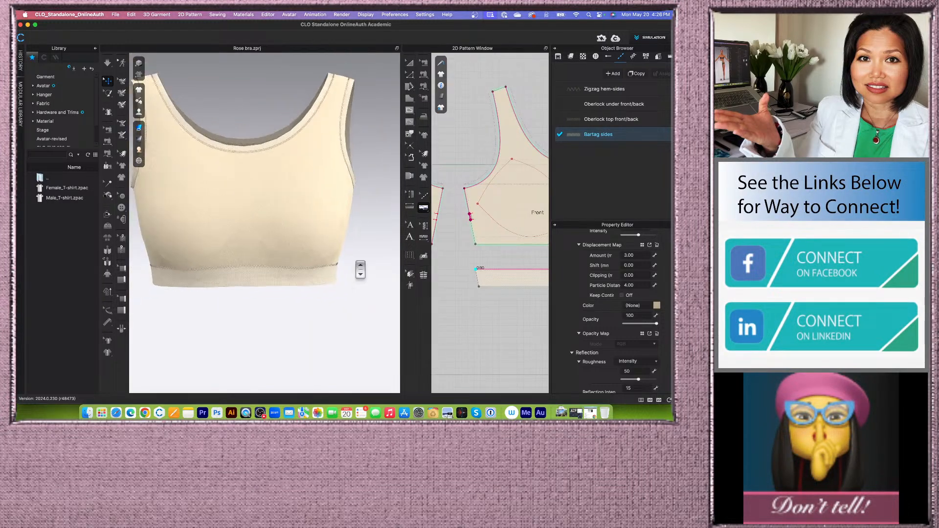
- Save the project with the finished bartag settings
right_drag(350, 268, 351, 269)
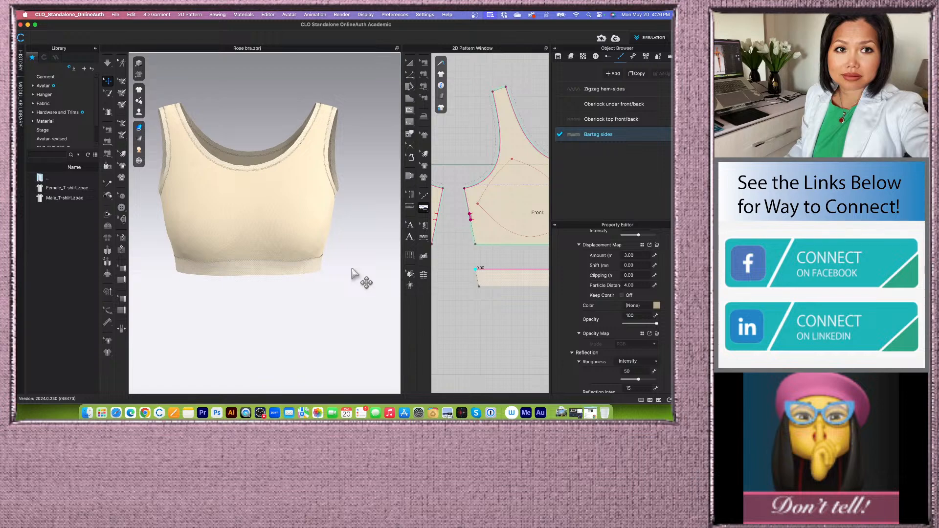
key(super+s)
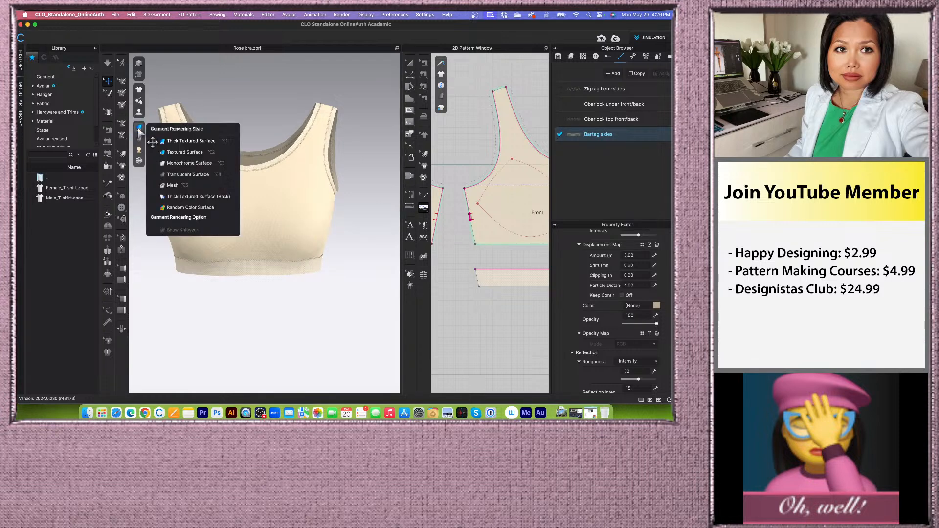
- Show the avatar and inspect the bra on the body from several angles
mouse_move(139, 114)
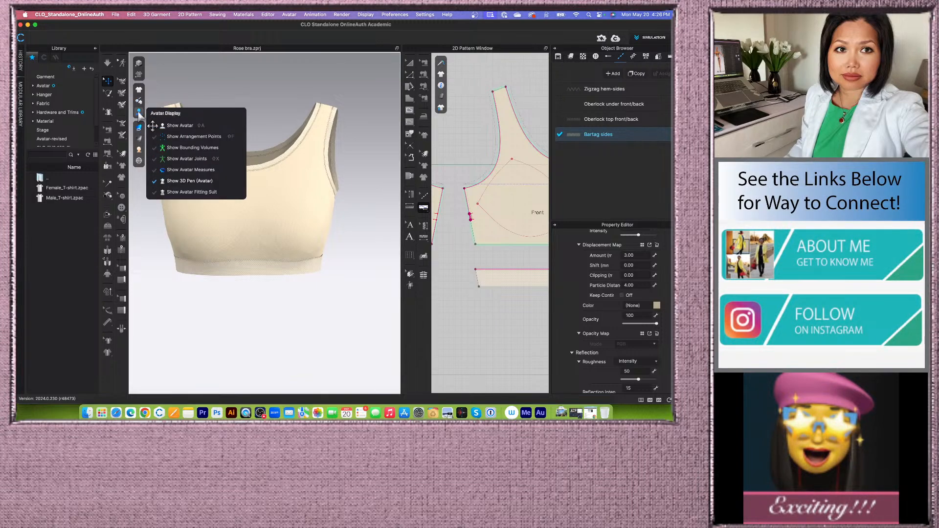
click(179, 125)
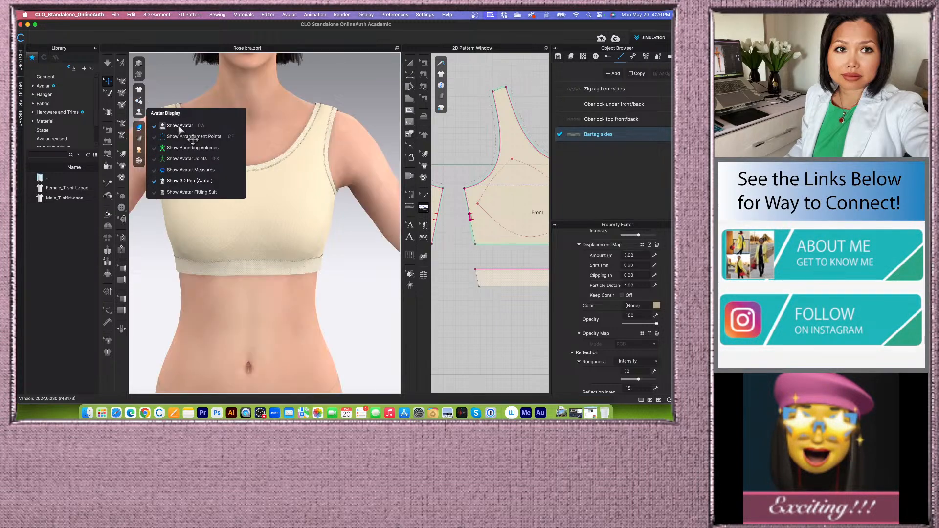
scroll(299, 302, down, 4)
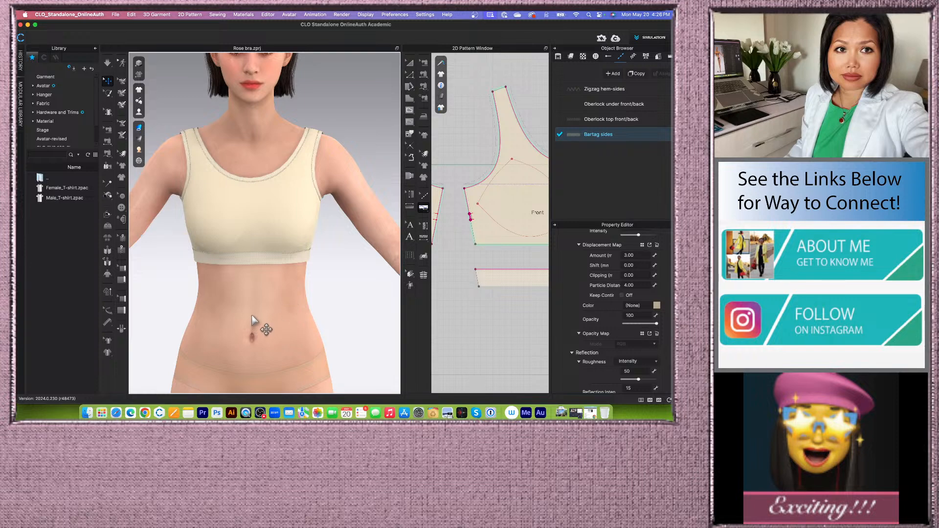
right_drag(252, 316, 271, 318)
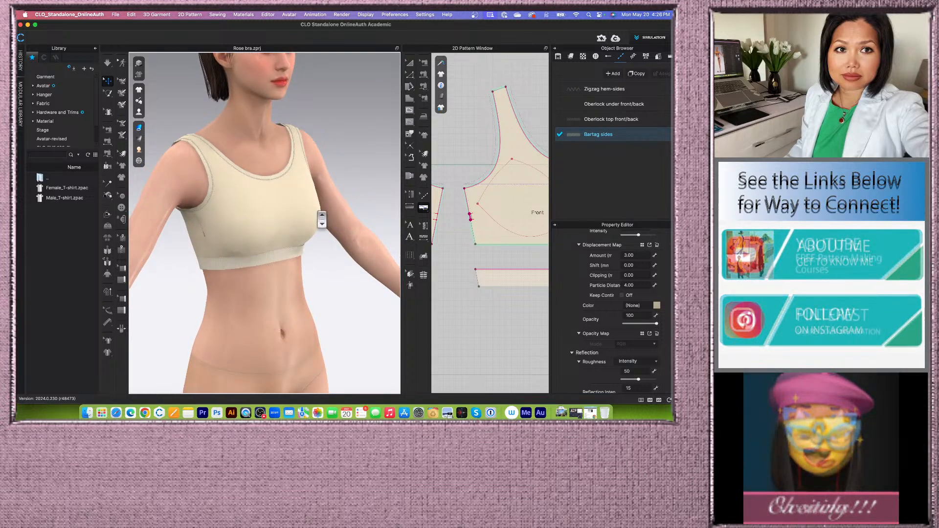
scroll(319, 215, up, 3)
middle_drag(341, 278, 330, 319)
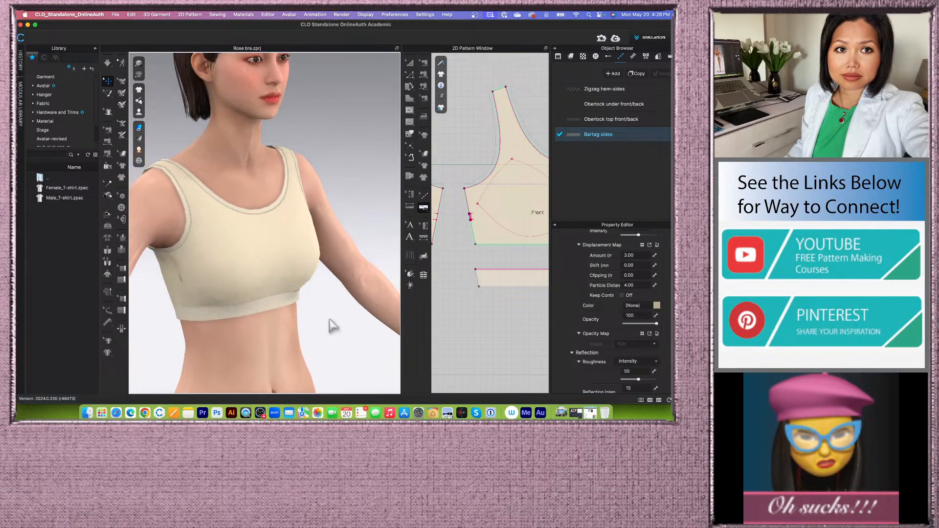
right_drag(301, 245, 302, 241)
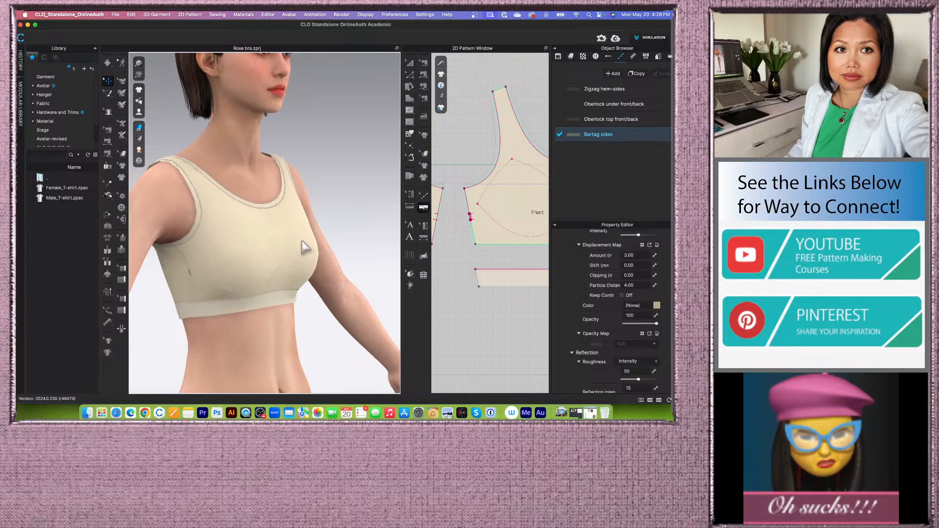
scroll(271, 158, up, 2)
scroll(271, 158, up, 2)
middle_drag(255, 186, 253, 179)
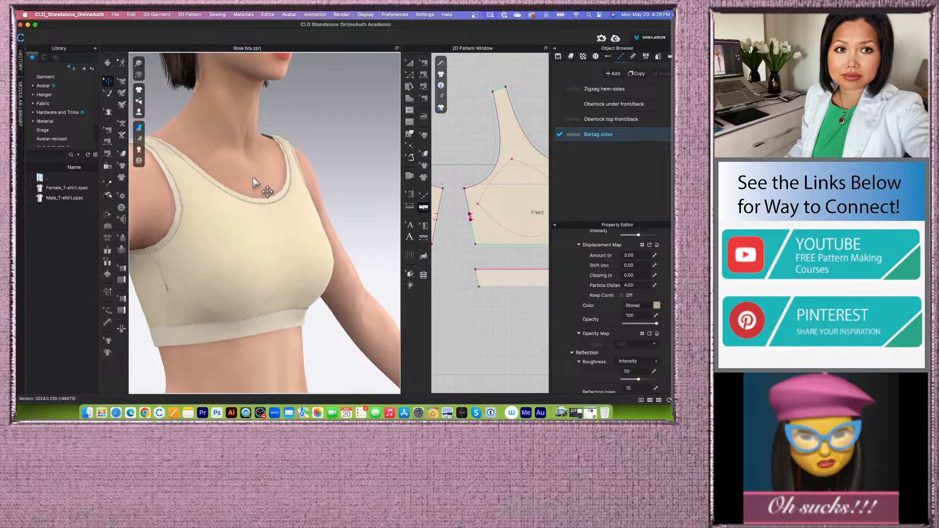
click(253, 178)
scroll(606, 362, down, 3)
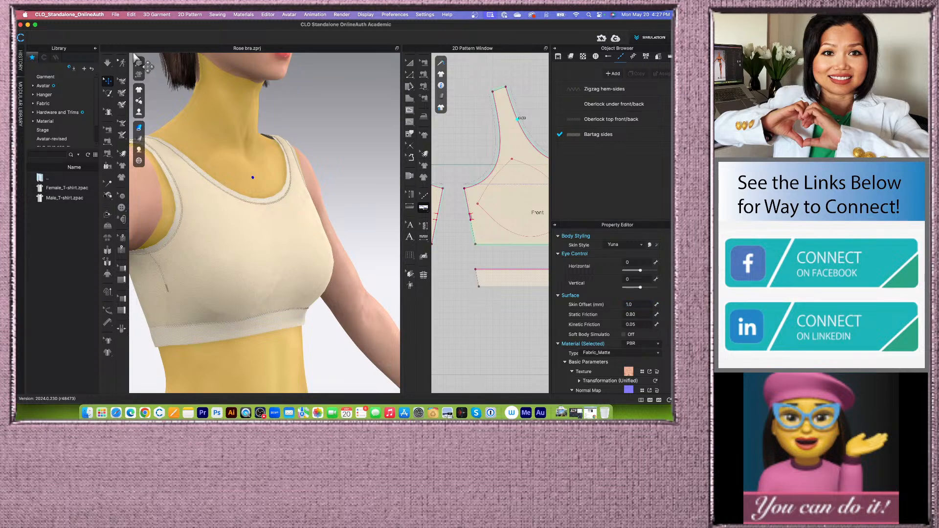
- View the dressed avatar from the front
click(108, 65)
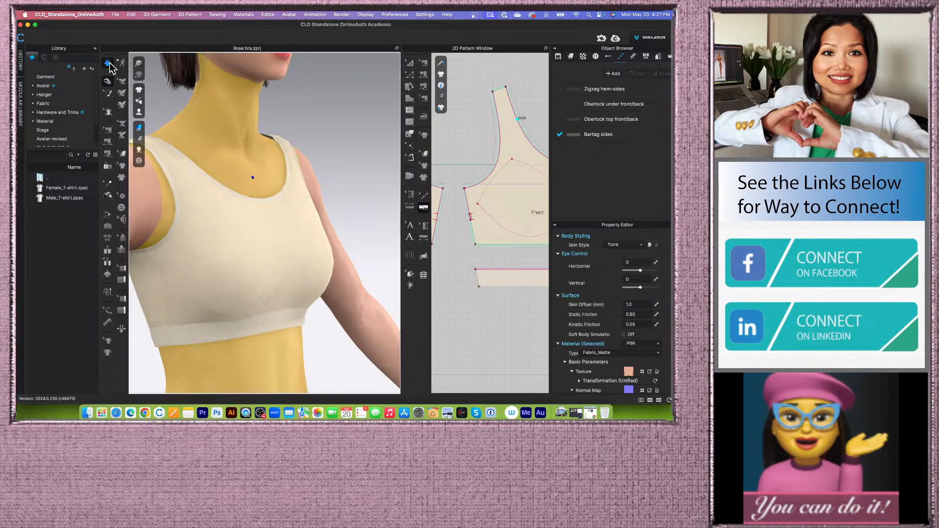
scroll(319, 220, down, 3)
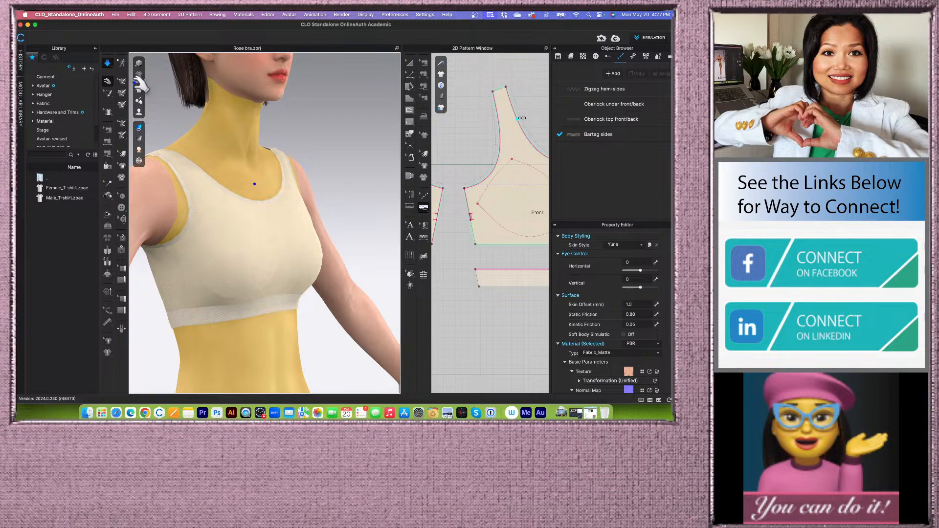
click(108, 64)
mouse_move(324, 263)
right_down()
mouse_move(349, 259)
mouse_move(316, 257)
mouse_move(351, 259)
mouse_move(327, 260)
right_up()
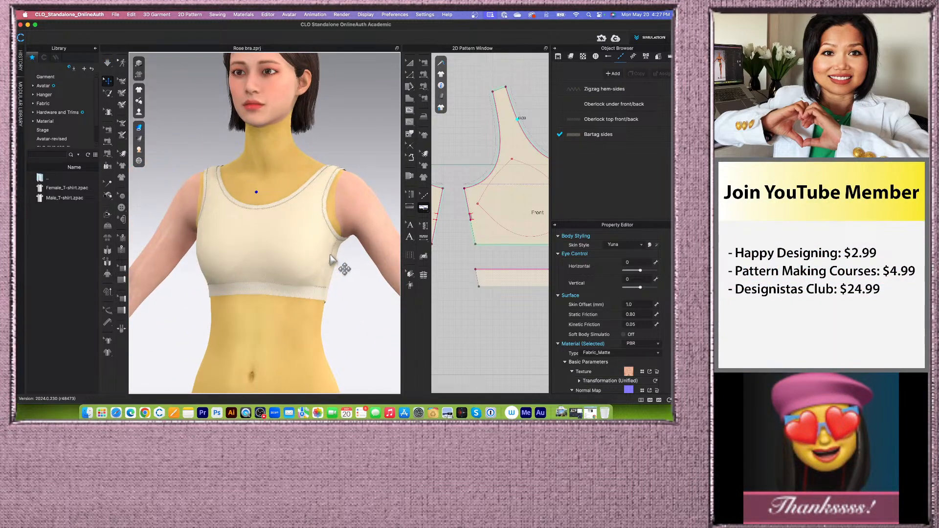
key(2)
click(339, 291)
scroll(287, 303, down, 2)
scroll(288, 309, down, 2)
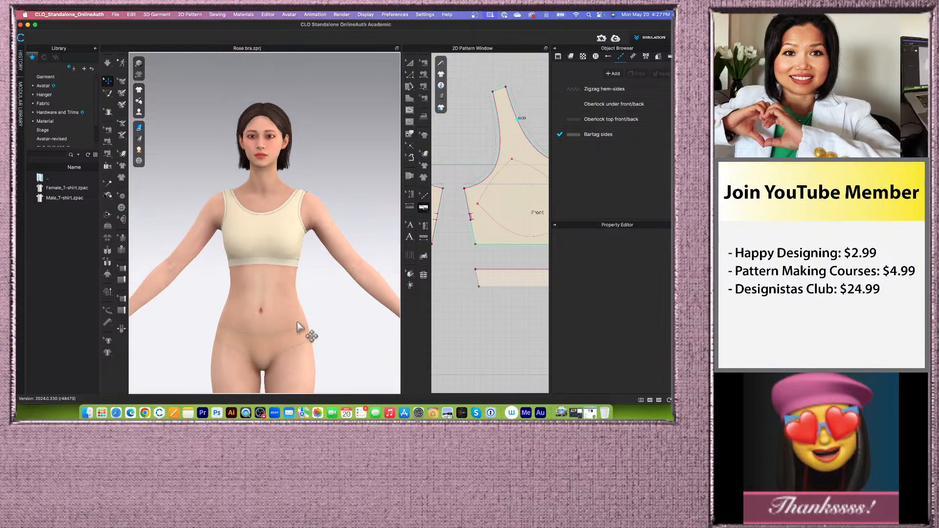
scroll(308, 329, up, 2)
scroll(304, 321, down, 2)
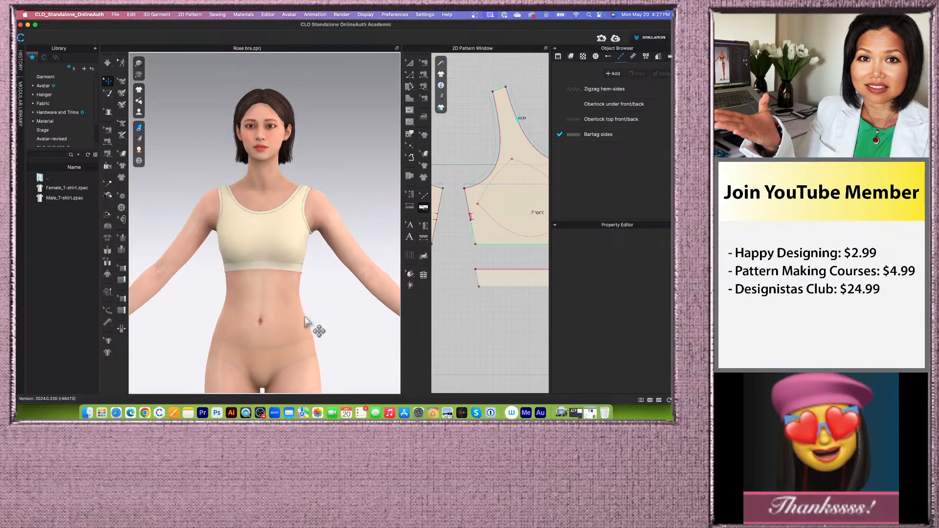
- Set the avatar's underwear style to Nude in the Style Configurator
click(260, 194)
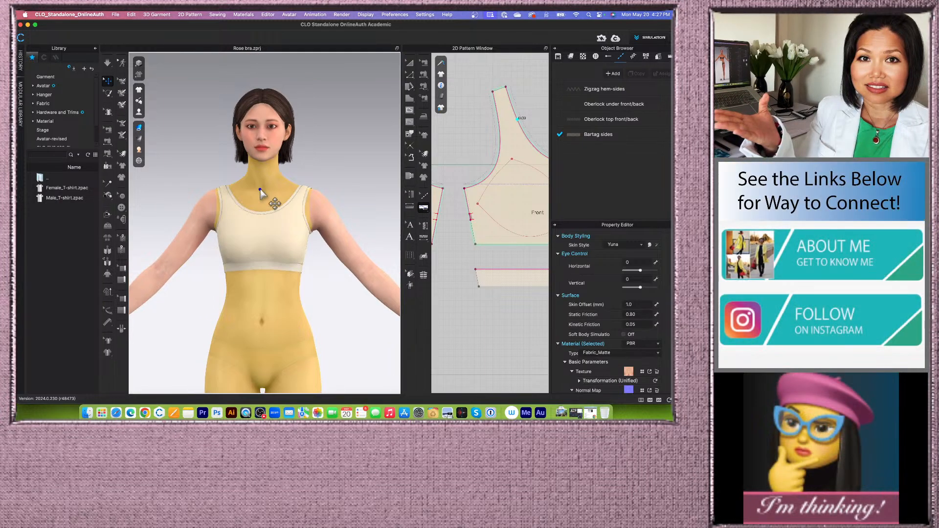
scroll(640, 325, up, 2)
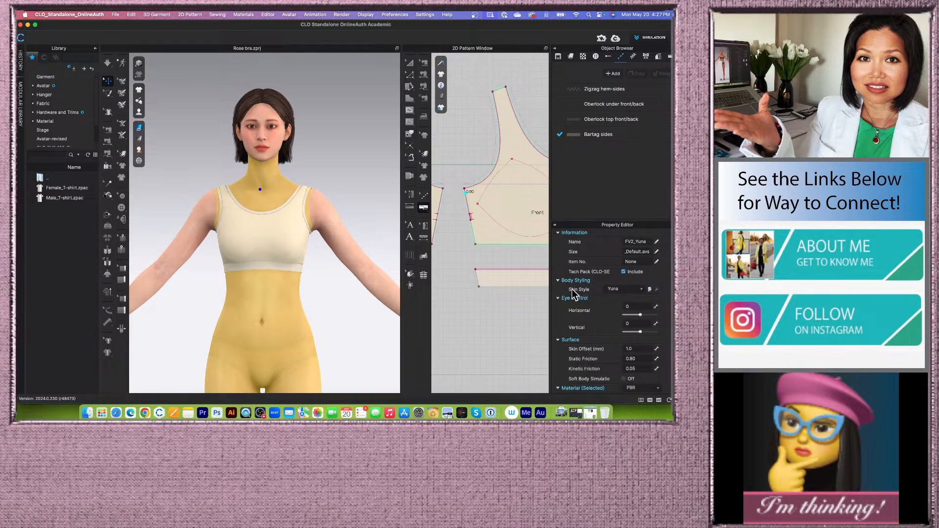
click(649, 289)
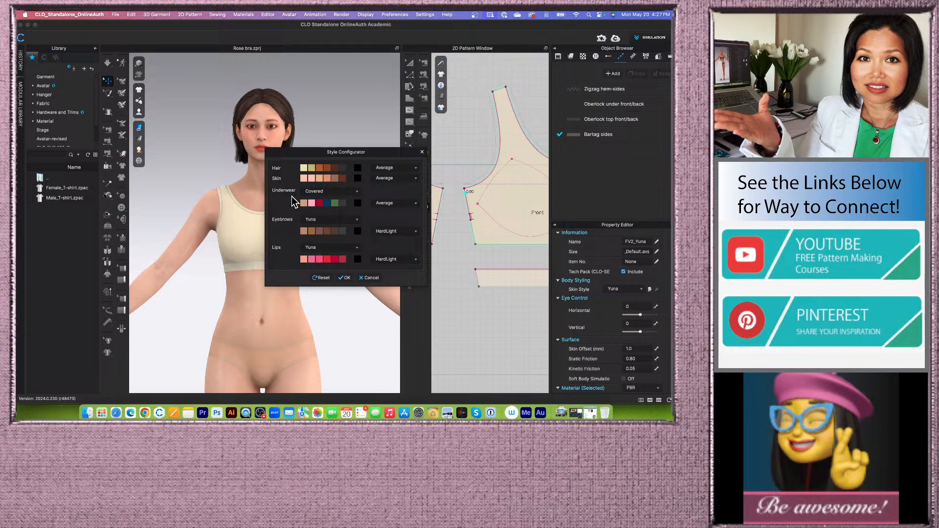
click(357, 192)
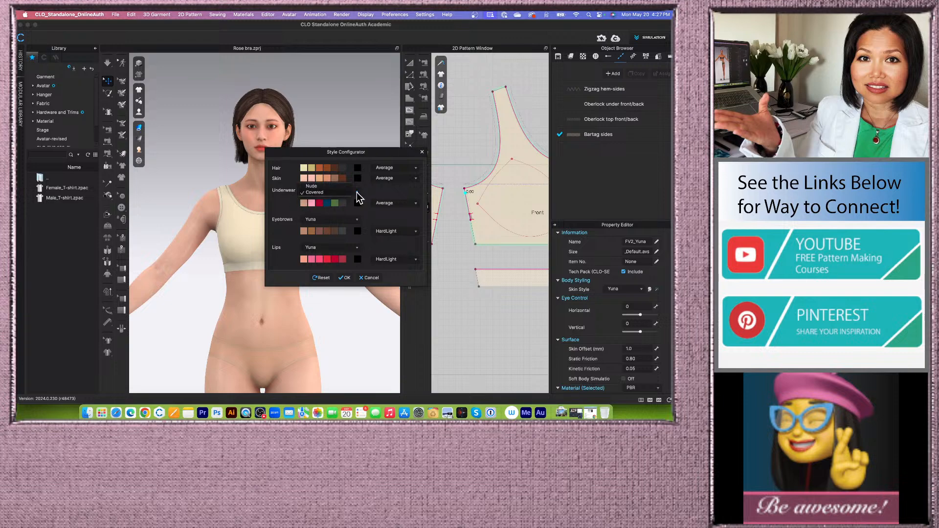
click(311, 187)
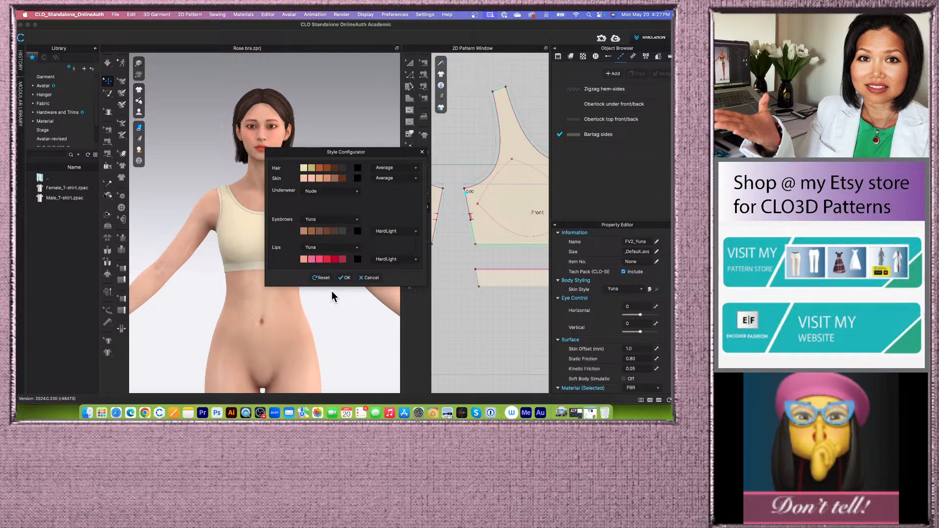
click(342, 278)
- Resize the 3D and 2D windows to view all pattern pieces of the bra
scroll(342, 280, up, 5)
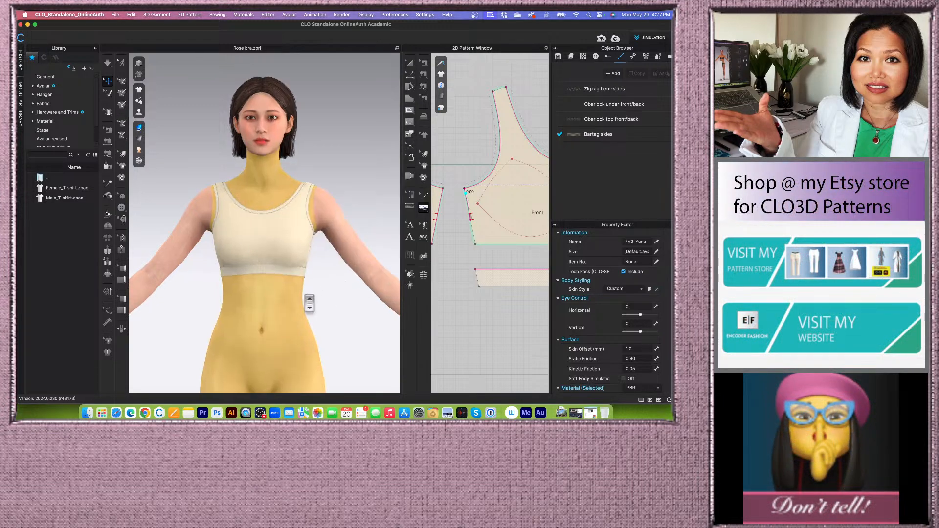
click(342, 280)
scroll(262, 306, down, 5)
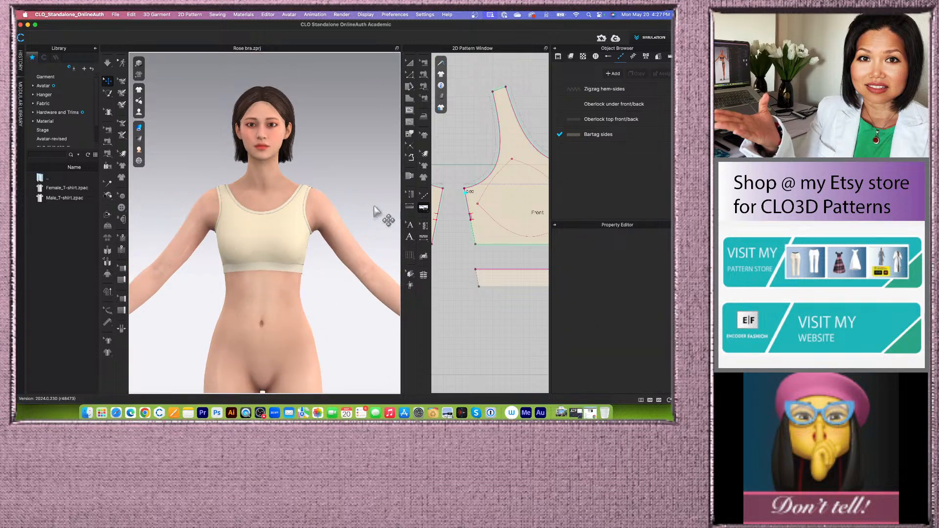
drag(328, 207, 285, 214)
scroll(269, 226, down, 3)
scroll(381, 208, down, 5)
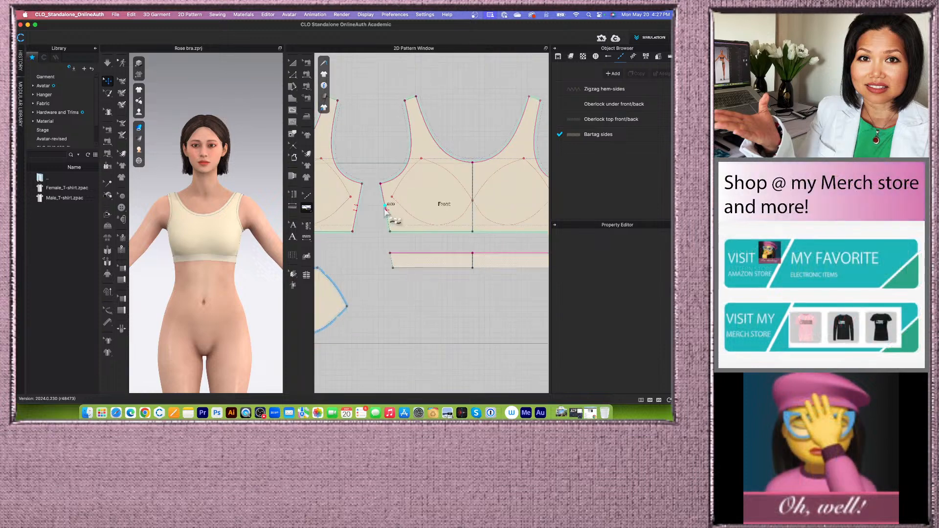
scroll(385, 210, down, 6)
scroll(513, 216, up, 3)
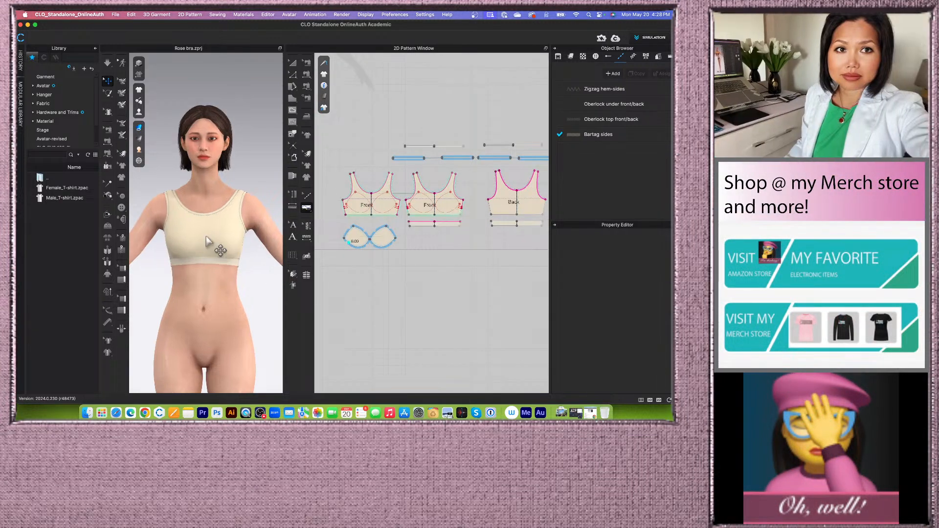
scroll(207, 241, up, 4)
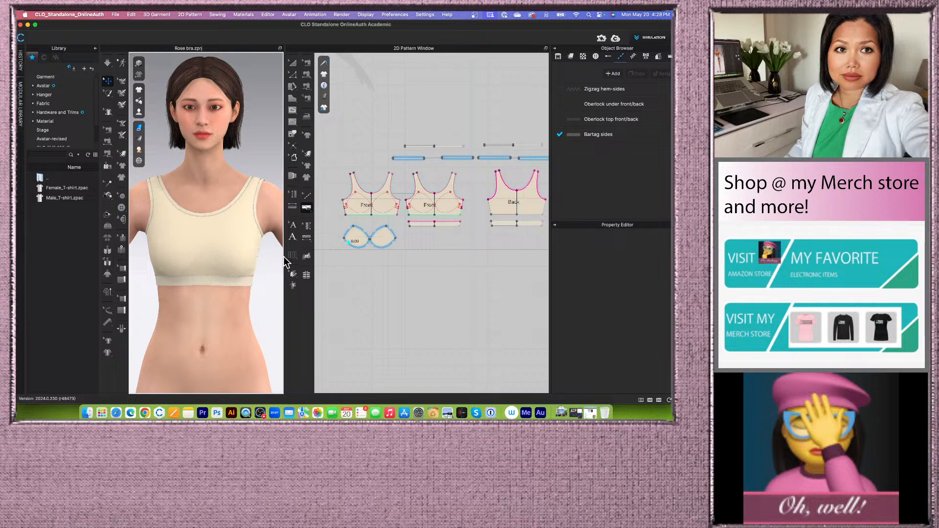
drag(287, 255, 302, 255)
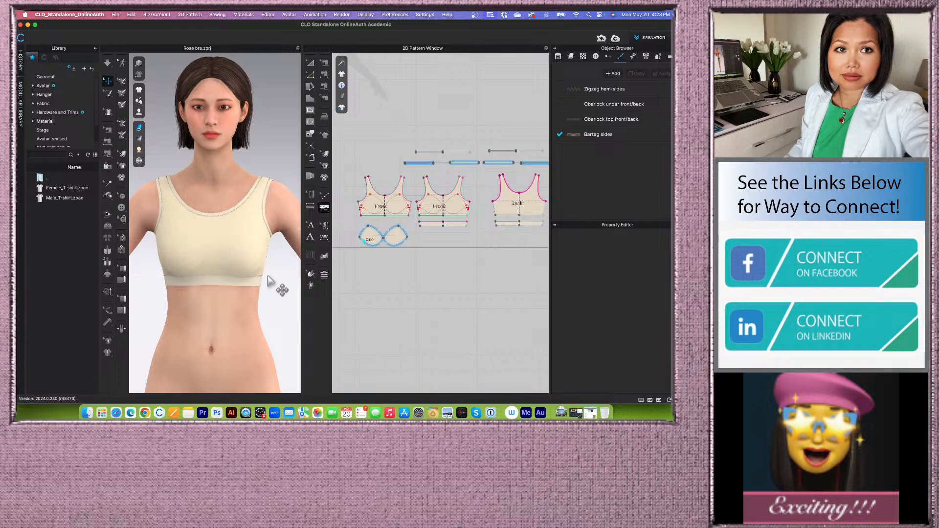
scroll(254, 196, up, 2)
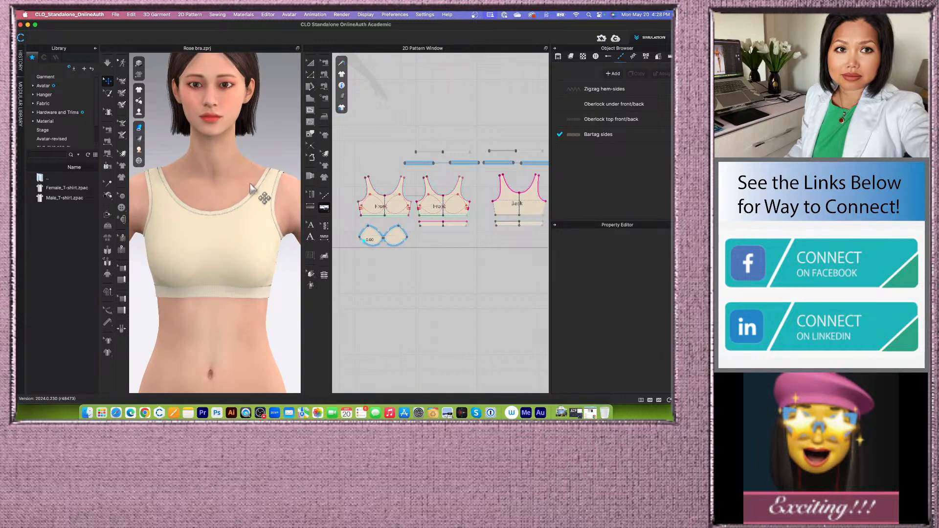
- Select the cup pattern pieces and set their layer to 1
click(310, 63)
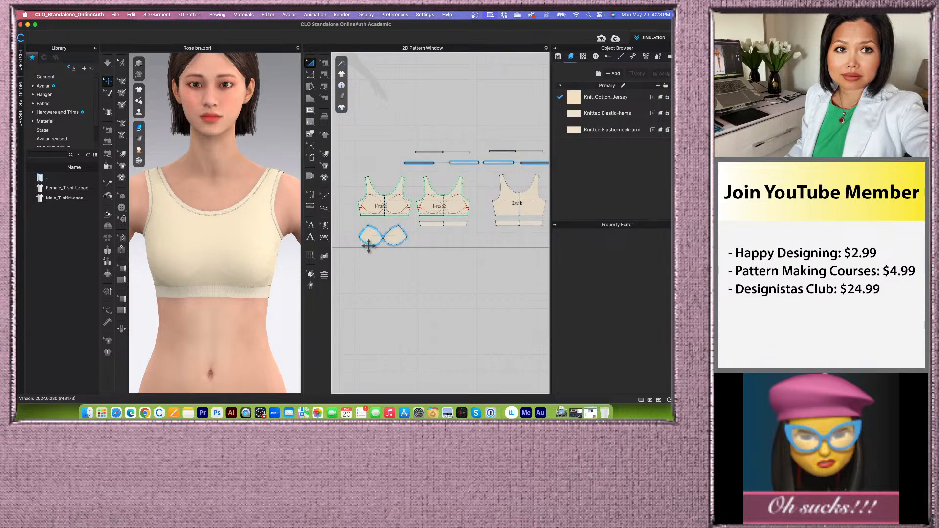
drag(349, 219, 420, 256)
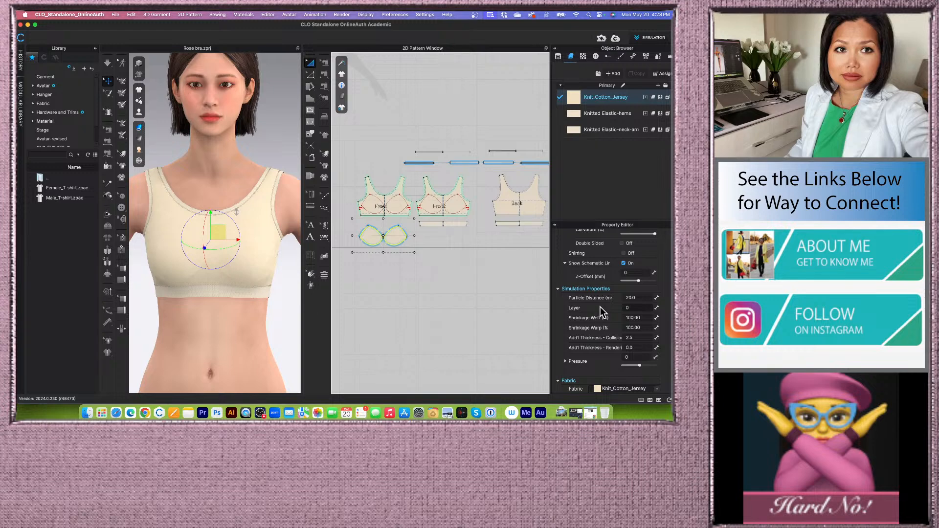
click(627, 308)
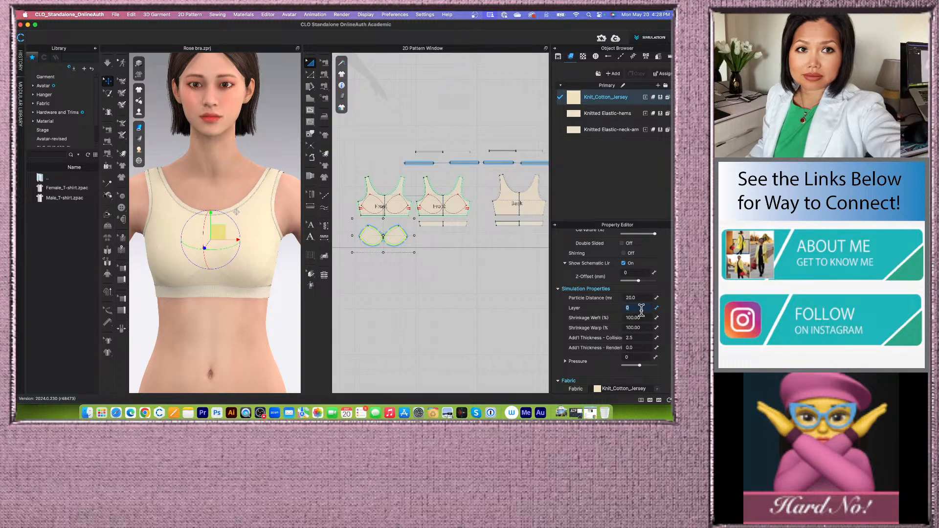
text(1)
key(Return)
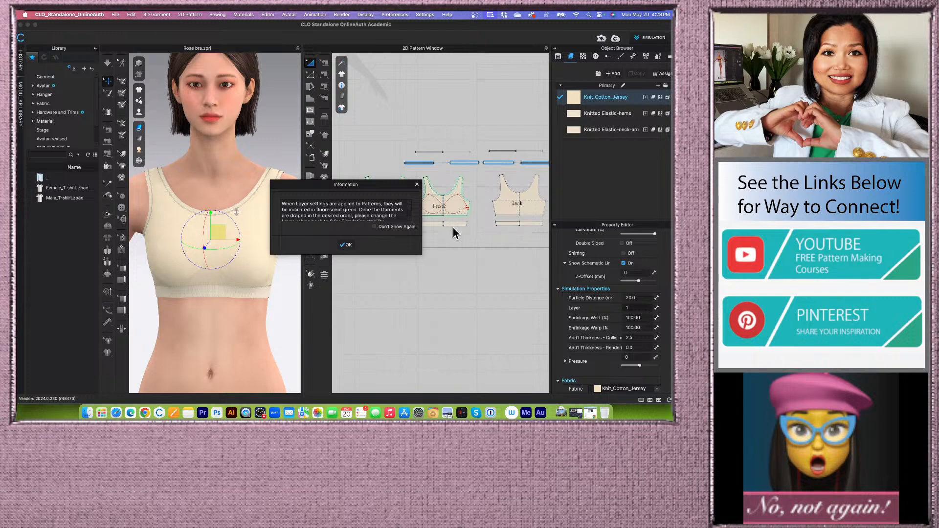
click(347, 245)
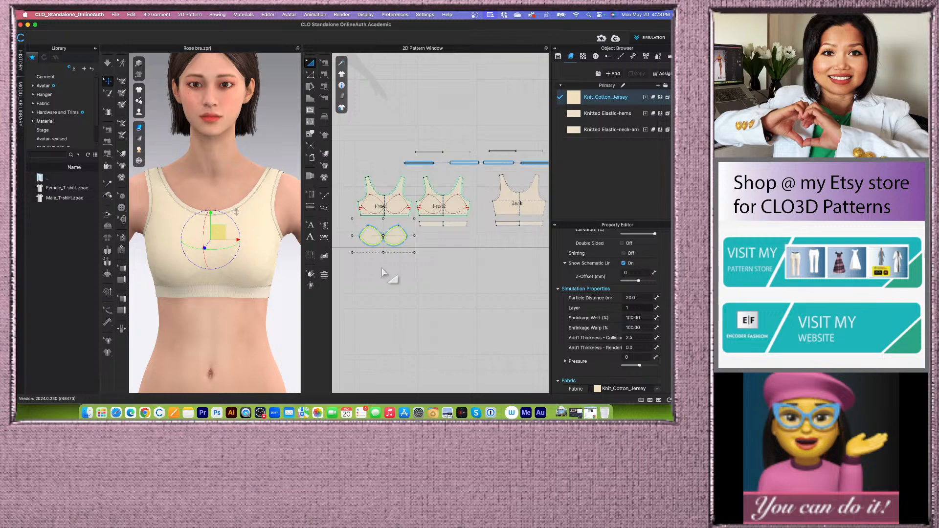
- Select the middle front pattern and its band and set their layer to 2
click(416, 267)
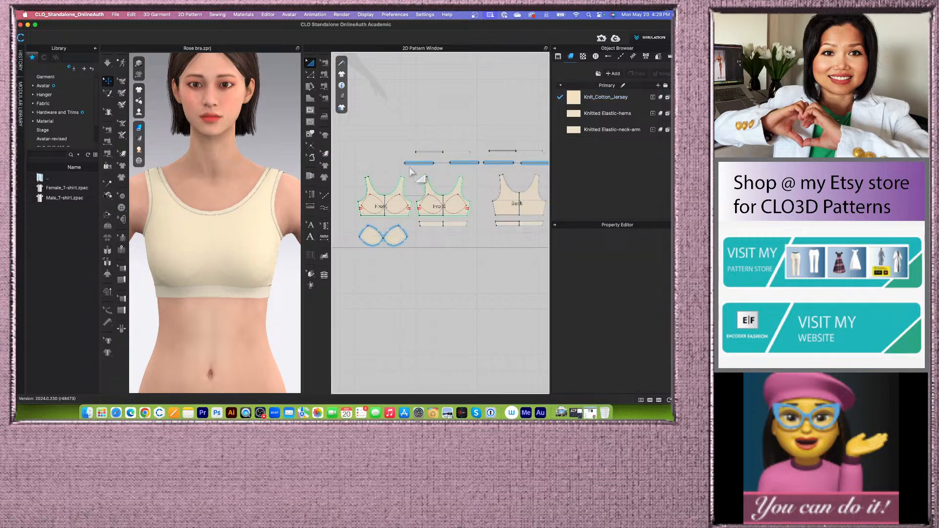
drag(409, 168, 494, 258)
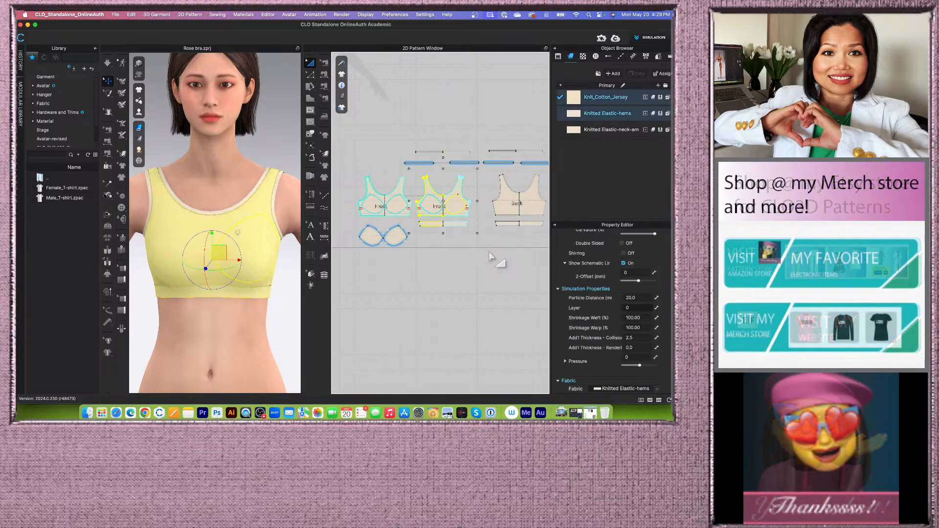
click(627, 307)
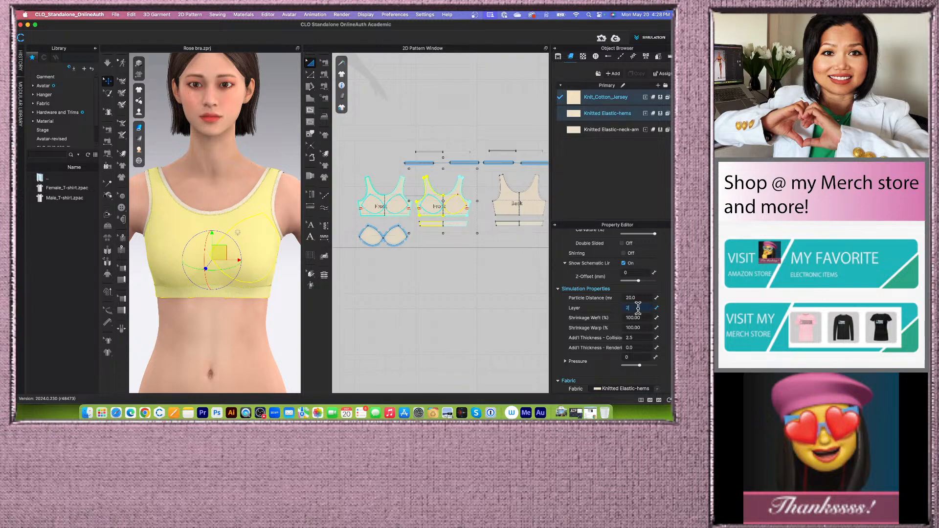
text(2)
key(Return)
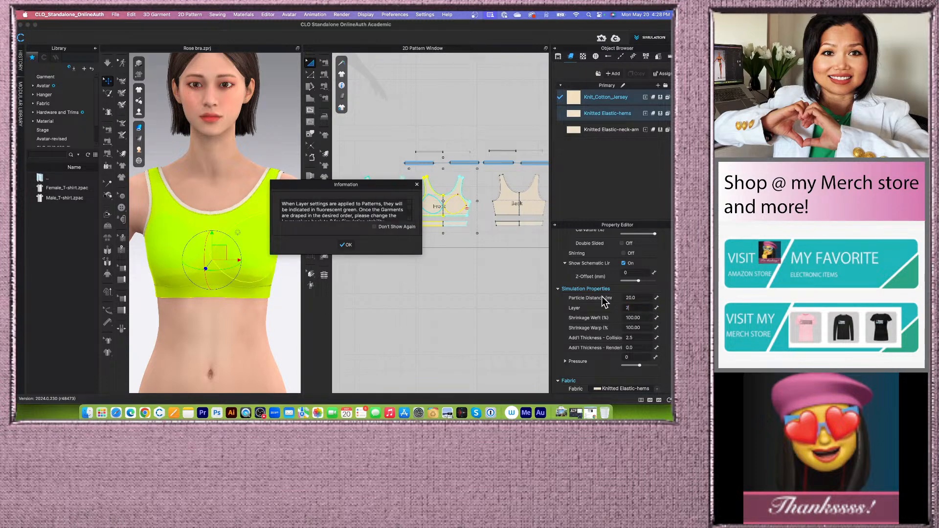
- Dismiss the layer notice and run the simulation briefly so the bra settles with its new pattern layers
click(347, 245)
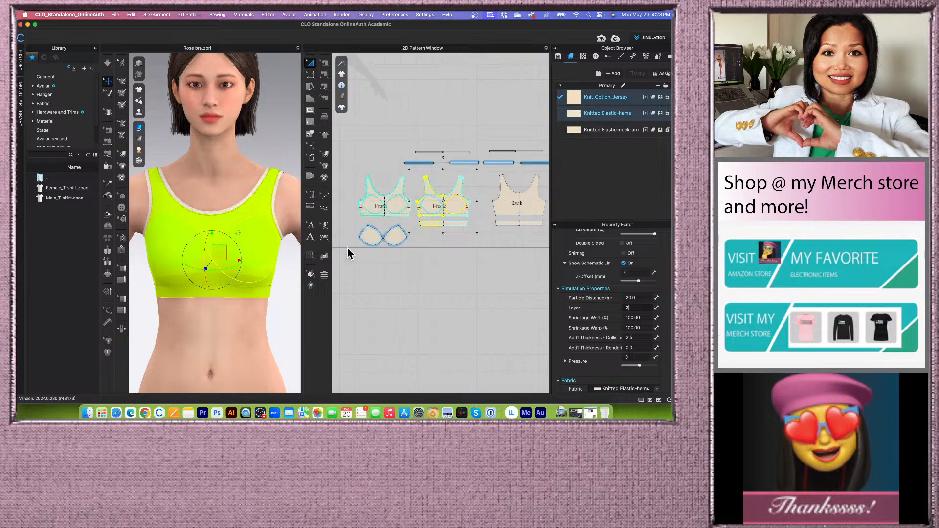
scroll(394, 240, down, 3)
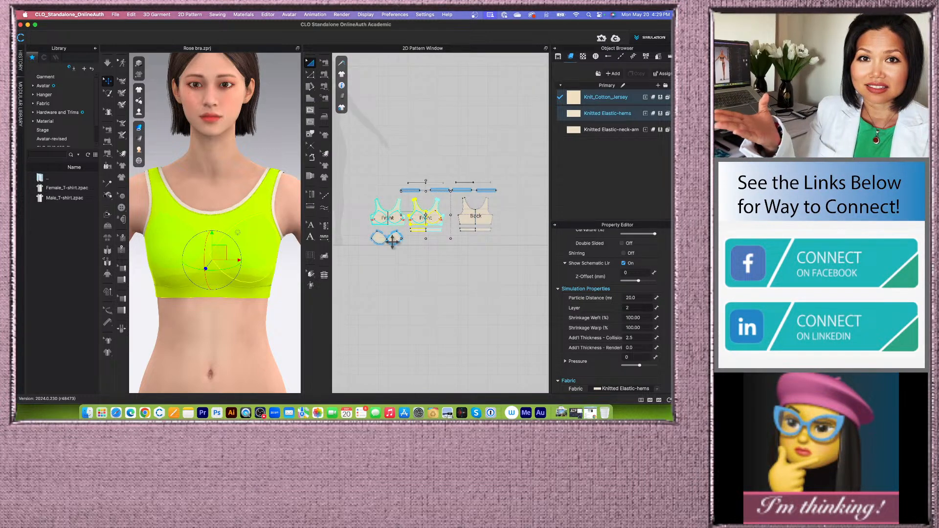
click(108, 64)
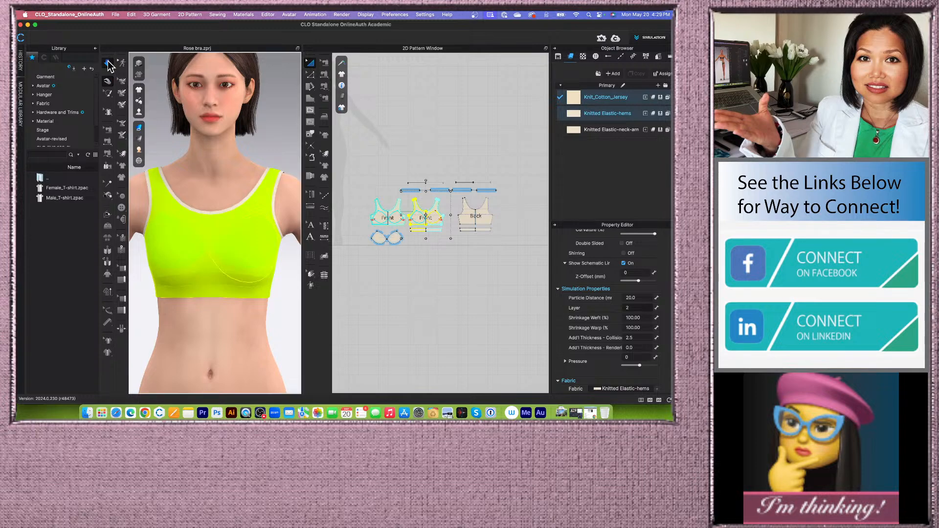
click(108, 64)
scroll(220, 362, up, 4)
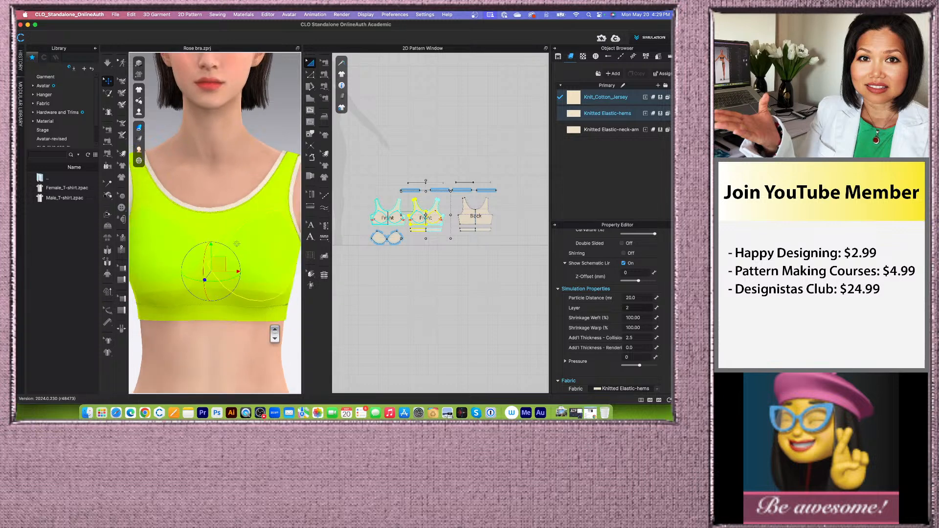
middle_drag(245, 352, 243, 311)
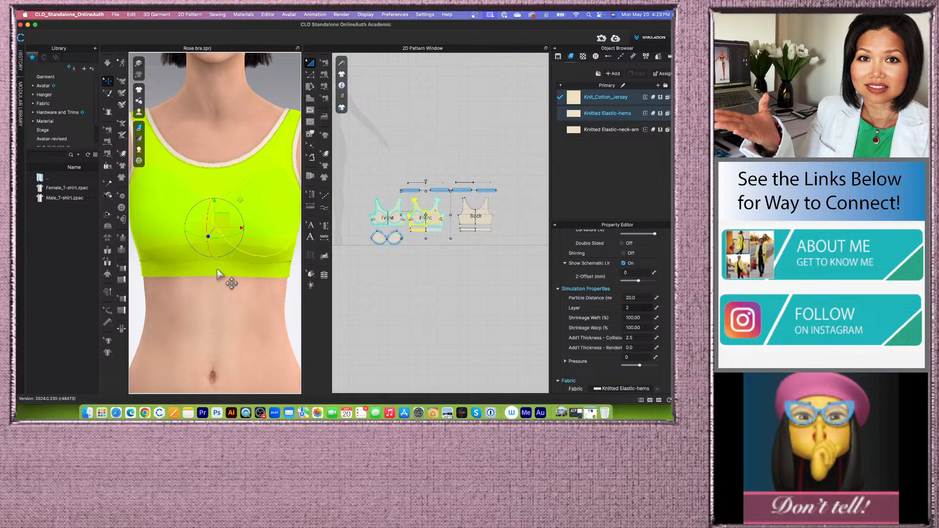
- Select the front band's lower seam lines with the topstitch editing tool and run the simulation again
scroll(388, 218, up, 3)
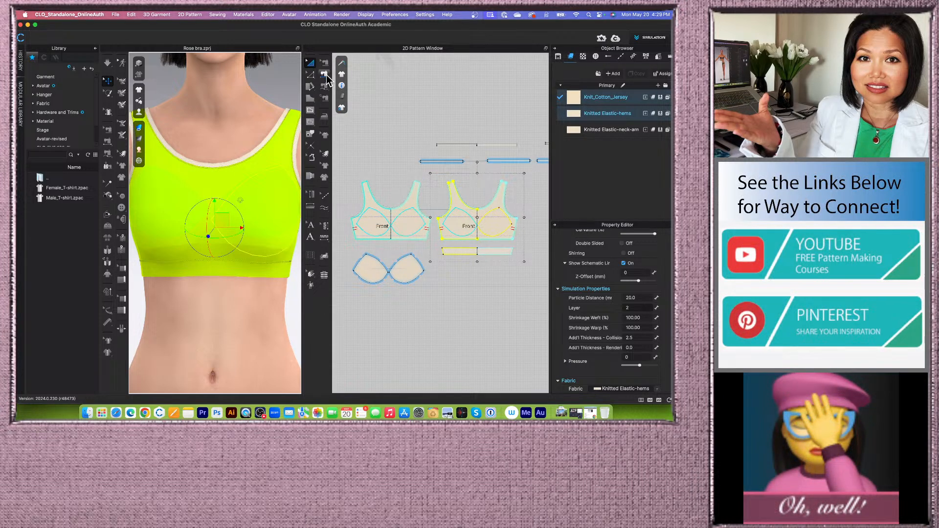
click(363, 77)
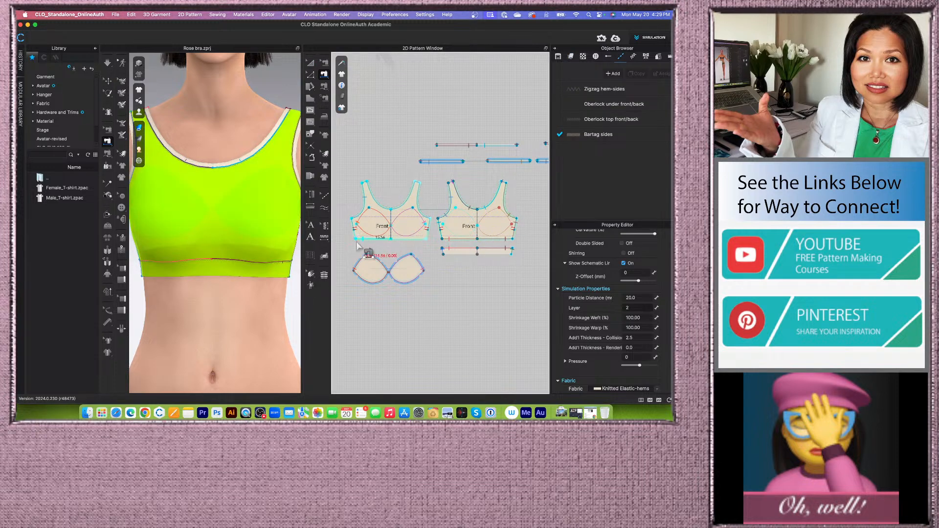
scroll(355, 247, up, 2)
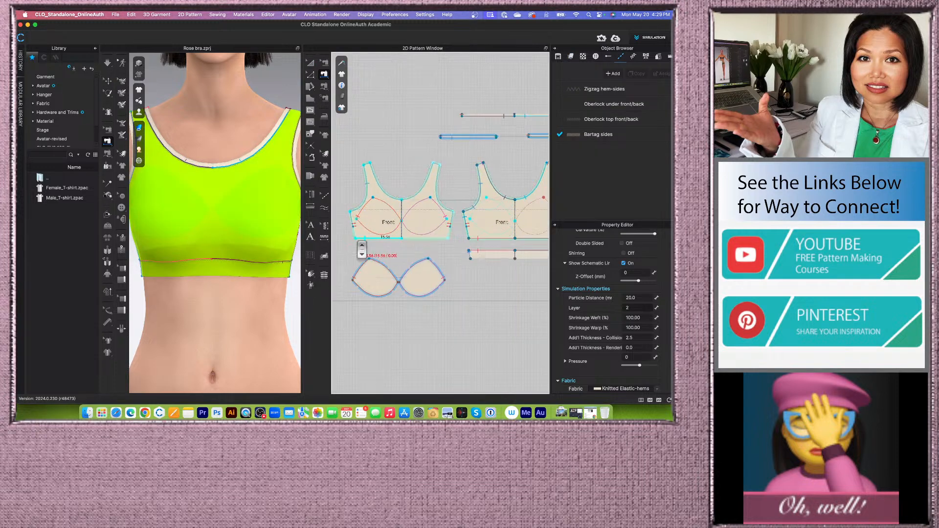
click(394, 238)
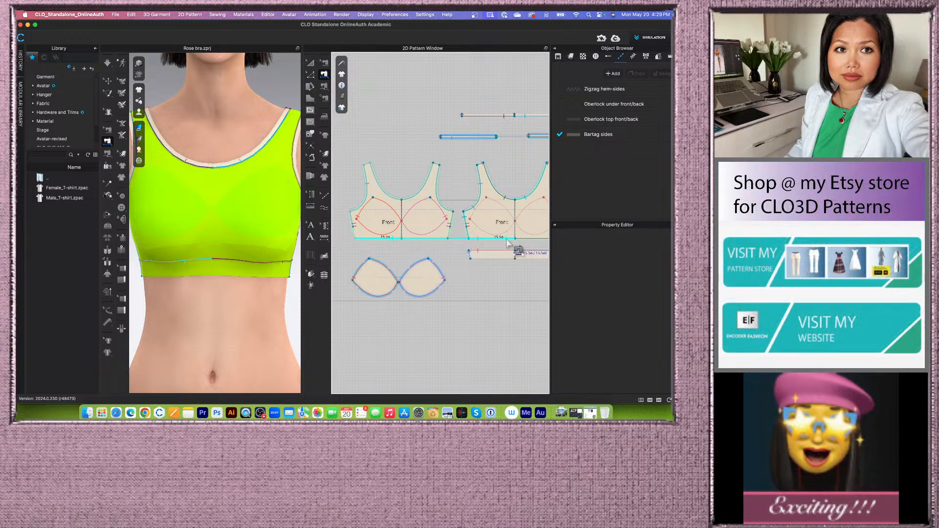
click(508, 240)
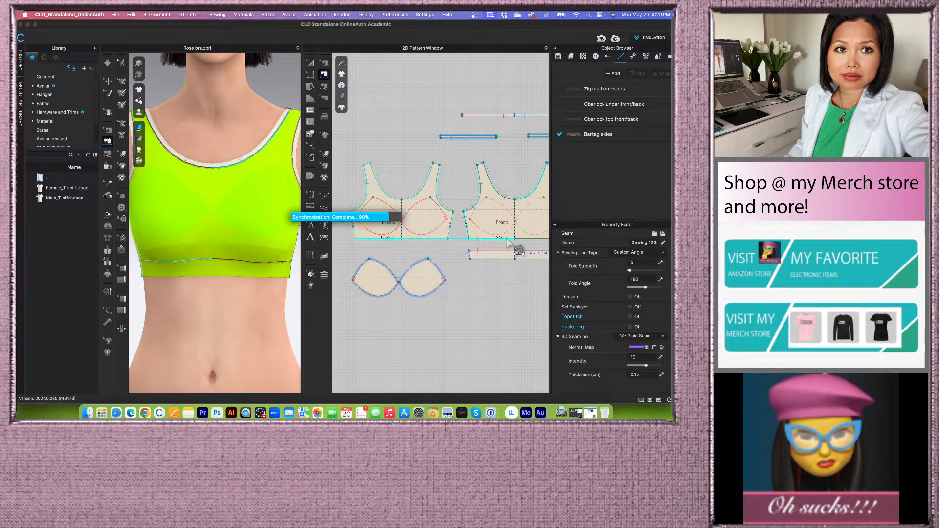
scroll(508, 243, down, 2)
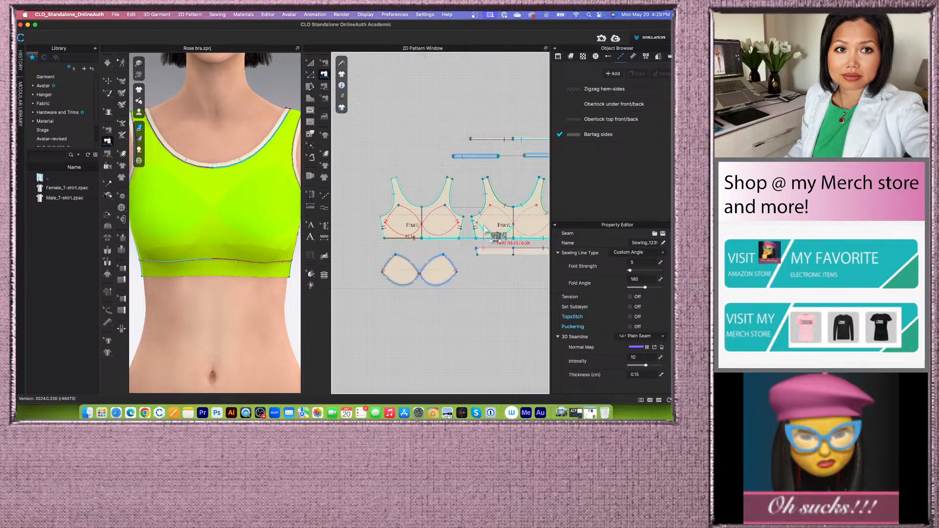
click(107, 63)
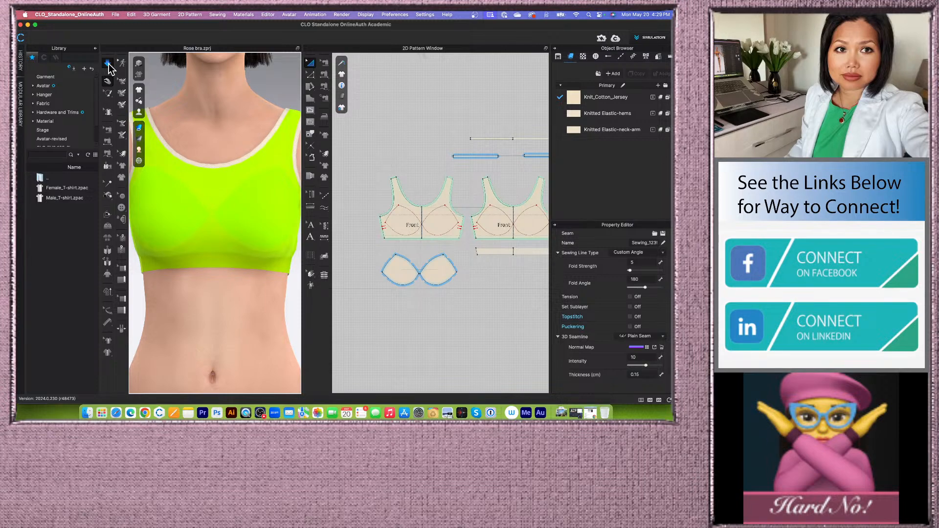
click(109, 64)
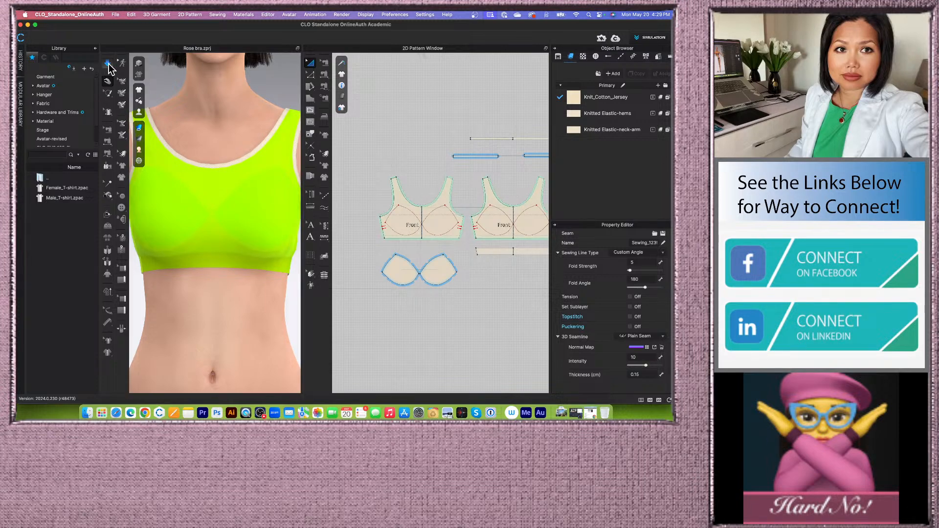
- Zoom around the draped bra and the 2D patterns to inspect the applied topstitches
key(n)
scroll(262, 265, down, 2)
scroll(262, 265, down, 1)
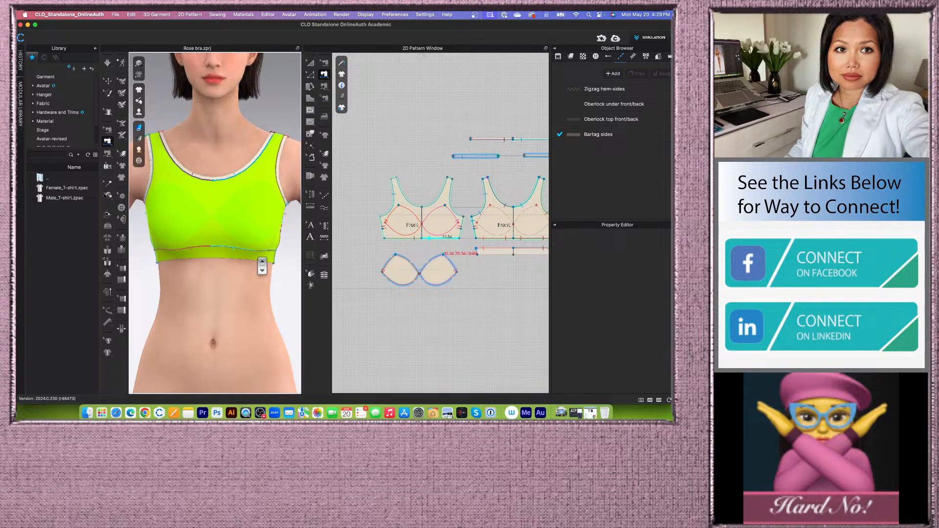
scroll(262, 265, down, 3)
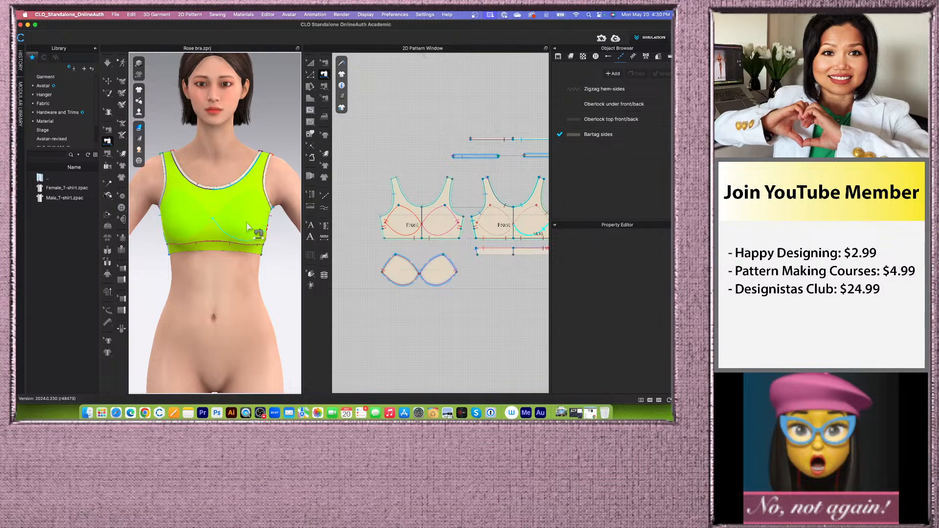
scroll(371, 219, down, 1)
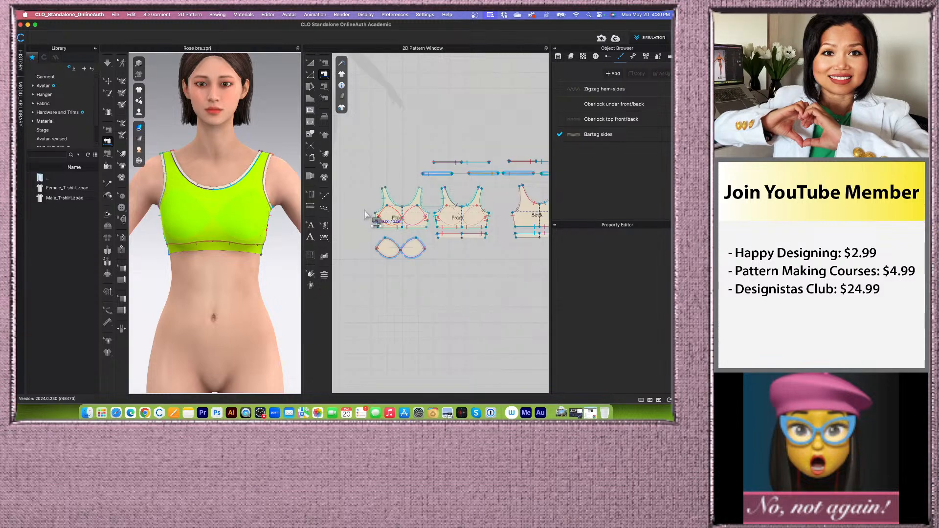
scroll(266, 266, up, 1)
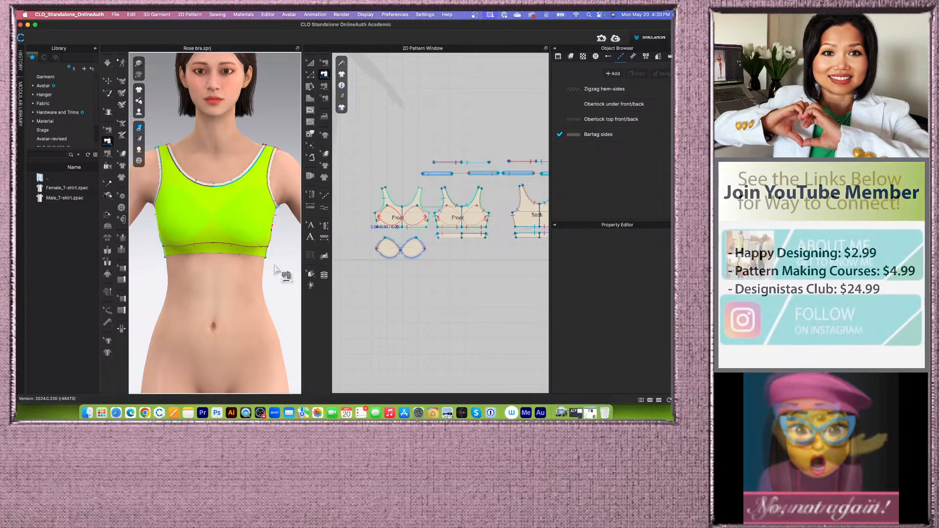
scroll(273, 293, down, 1)
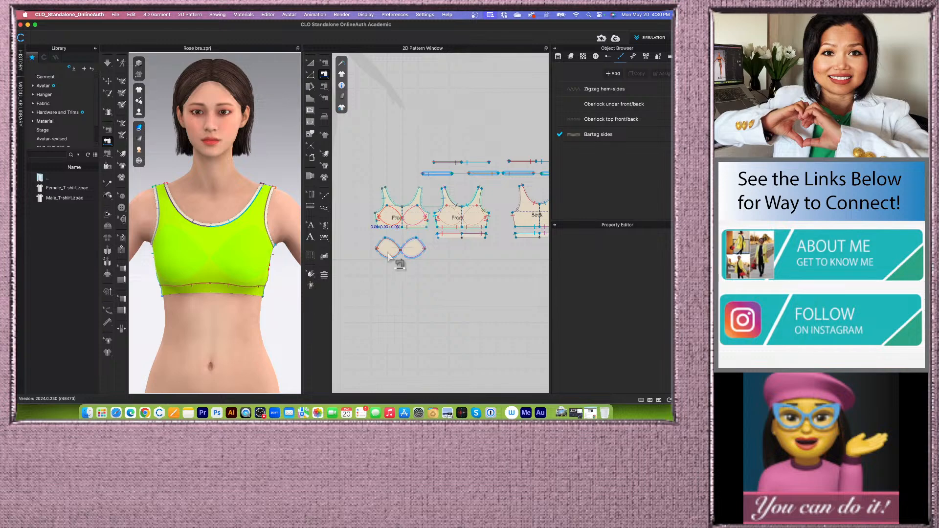
scroll(357, 166, down, 2)
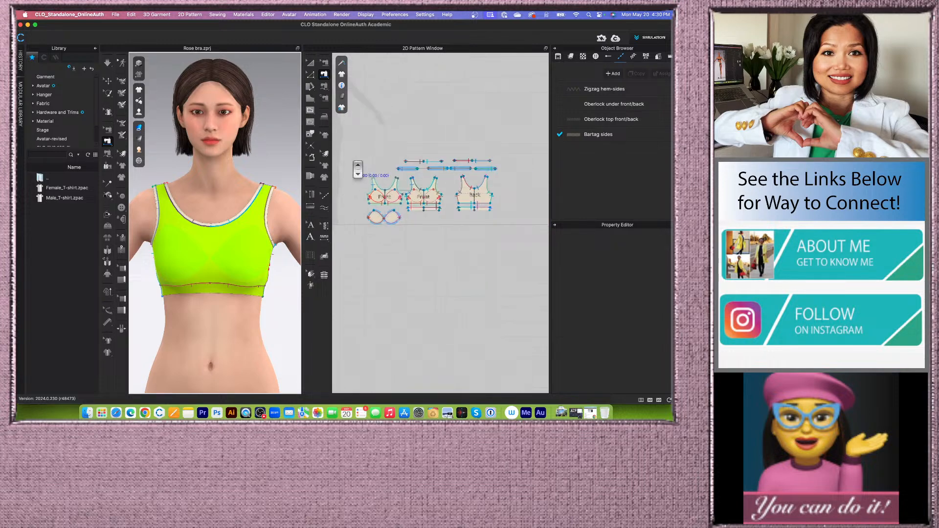
- Select all pattern pieces and reset their layer to 0
click(309, 63)
scroll(362, 250, down, 1)
drag(339, 140, 563, 280)
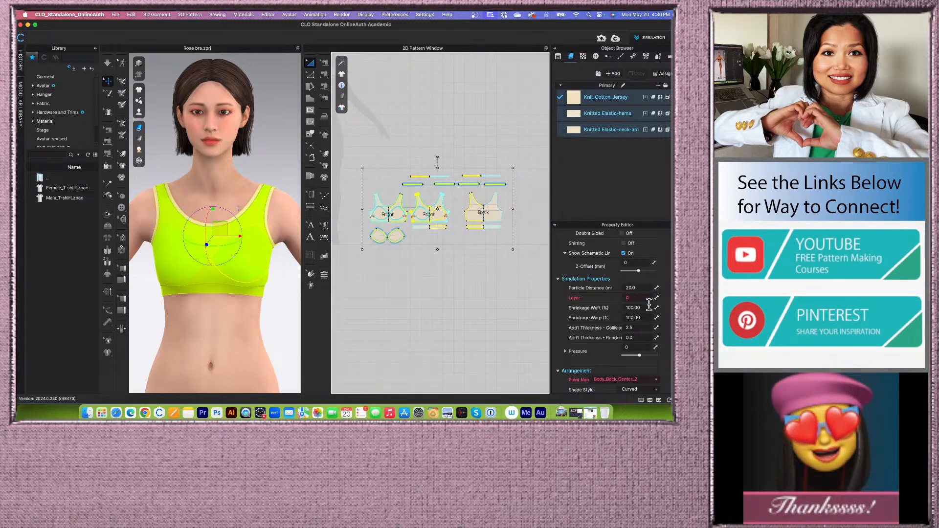
scroll(646, 301, up, 1)
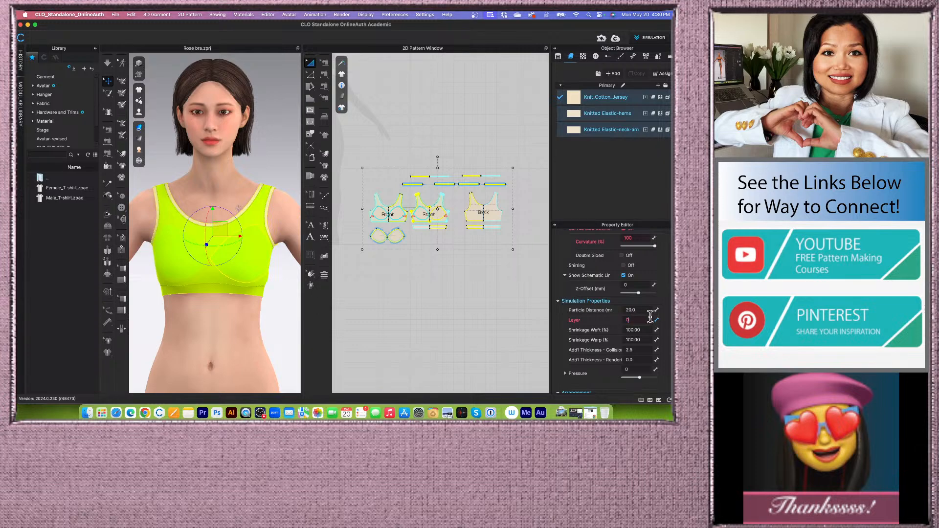
key(Return)
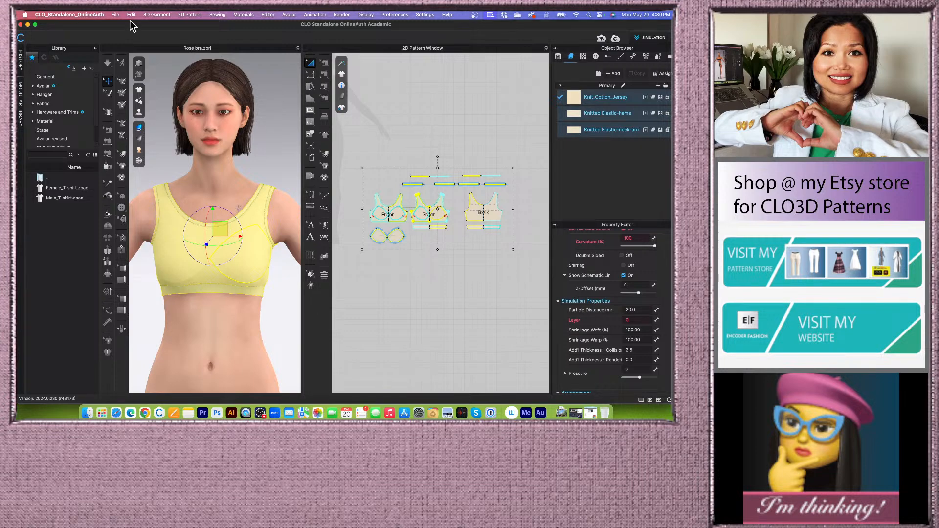
- Widen the 3D window and zoom in to inspect the neckline and band topstitches on the bra
click(371, 293)
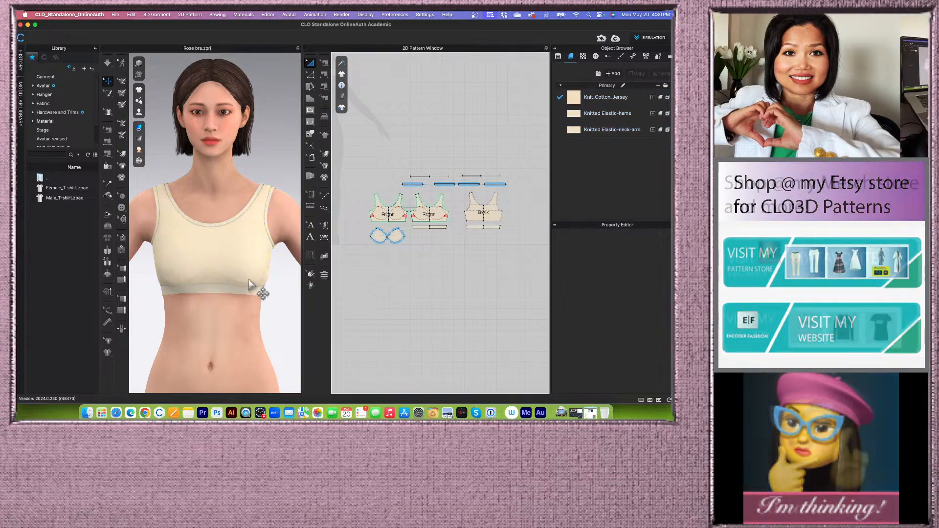
scroll(251, 282, down, 3)
mouse_move(267, 282)
right_down()
mouse_move(251, 282)
mouse_move(266, 291)
right_up()
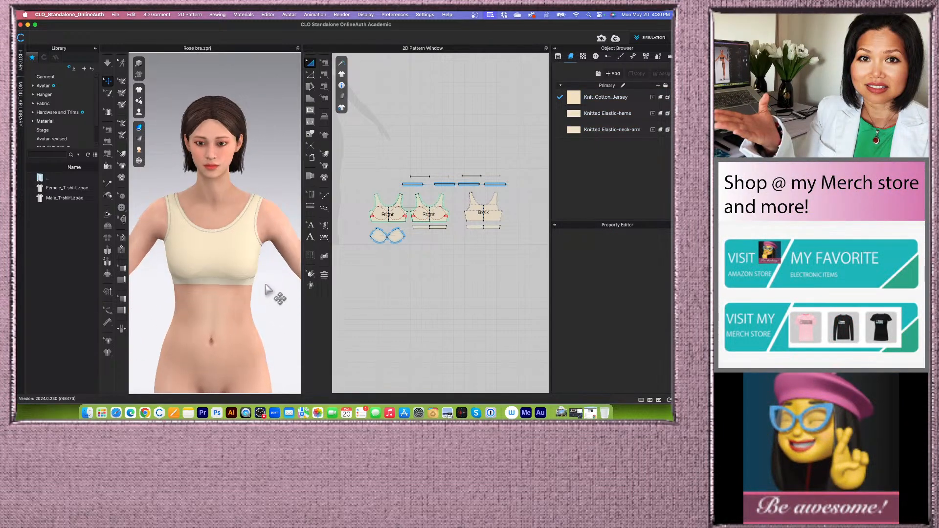
scroll(269, 291, up, 5)
drag(302, 276, 337, 270)
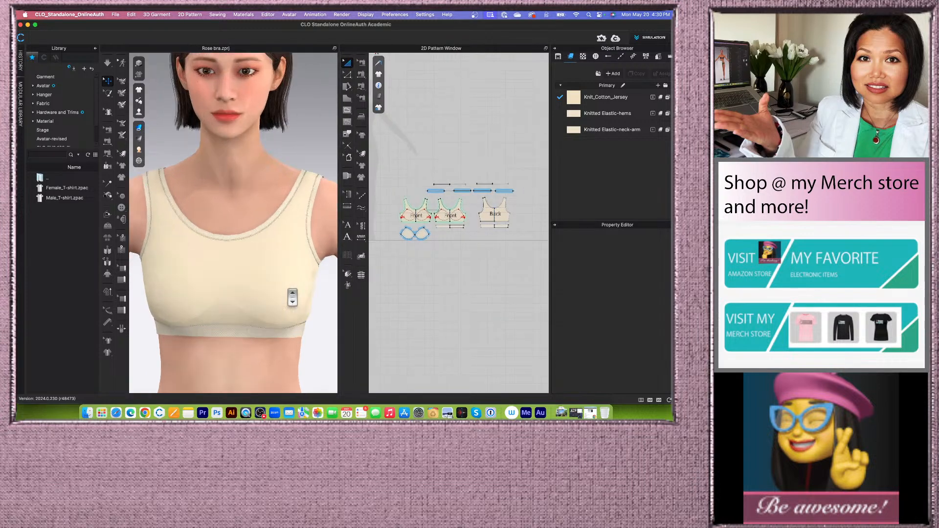
scroll(292, 296, up, 3)
scroll(293, 295, up, 2)
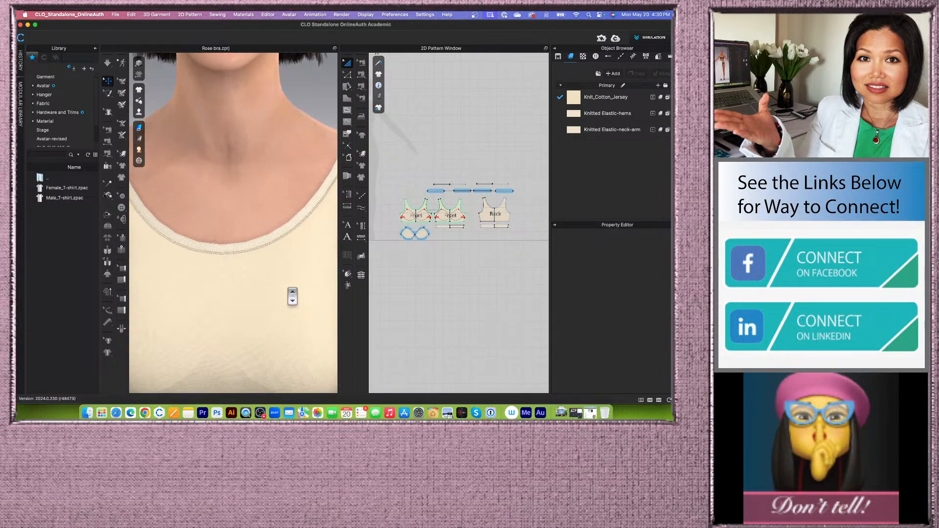
scroll(292, 295, down, 3)
right_drag(264, 293, 220, 283)
right_drag(292, 300, 210, 305)
scroll(225, 298, down, 2)
scroll(226, 297, down, 3)
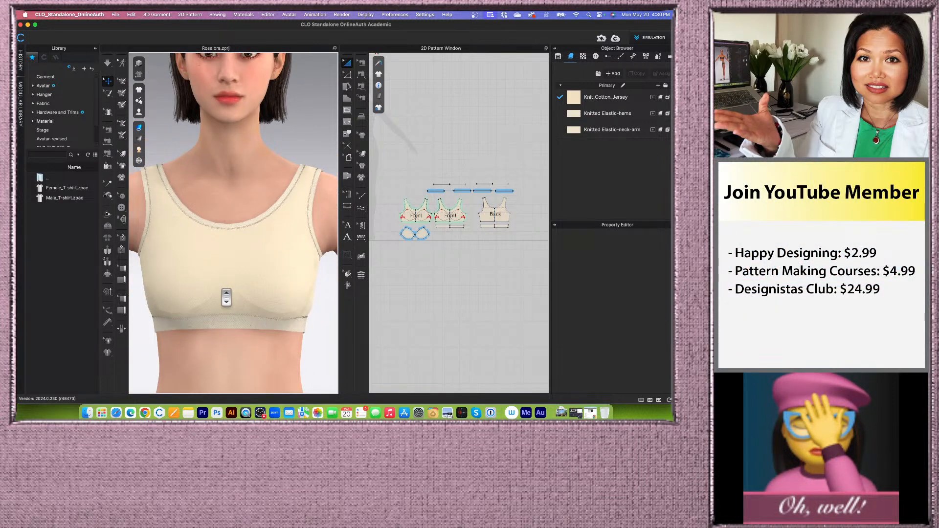
scroll(229, 297, down, 1)
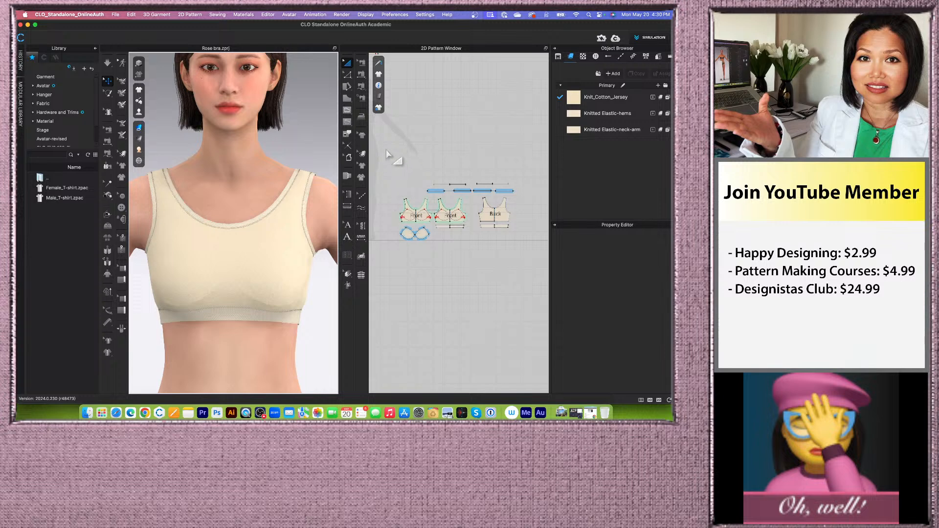
- Select all pattern pieces, set their particle distance to 10 mm, and simulate the bra
drag(381, 148, 546, 295)
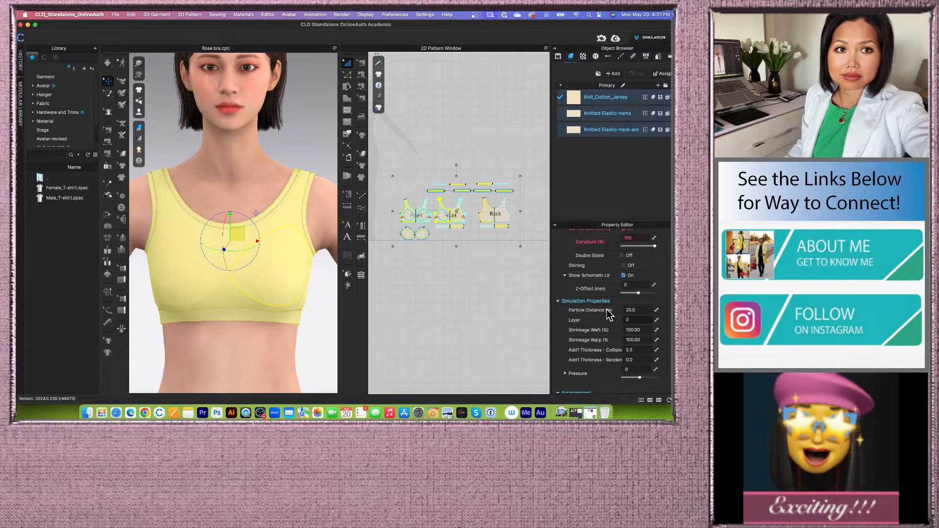
drag(626, 311, 643, 312)
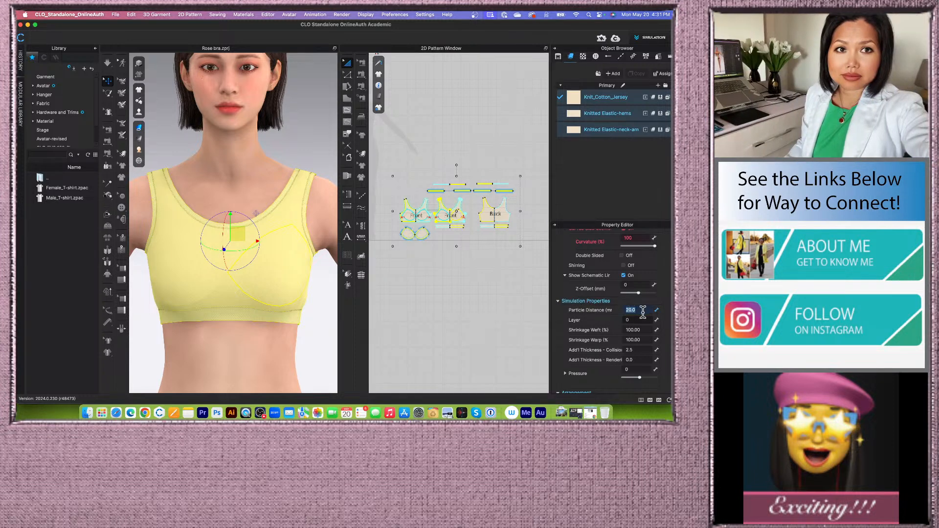
text(10)
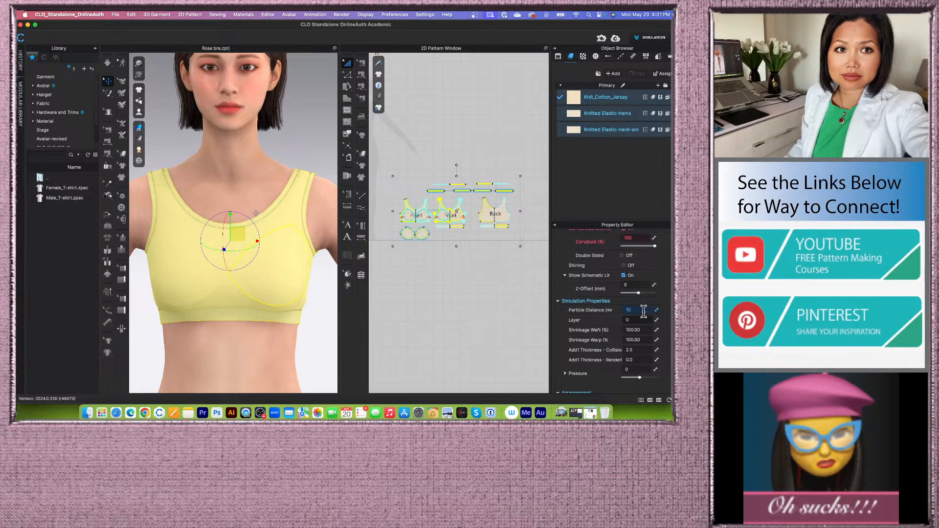
click(107, 62)
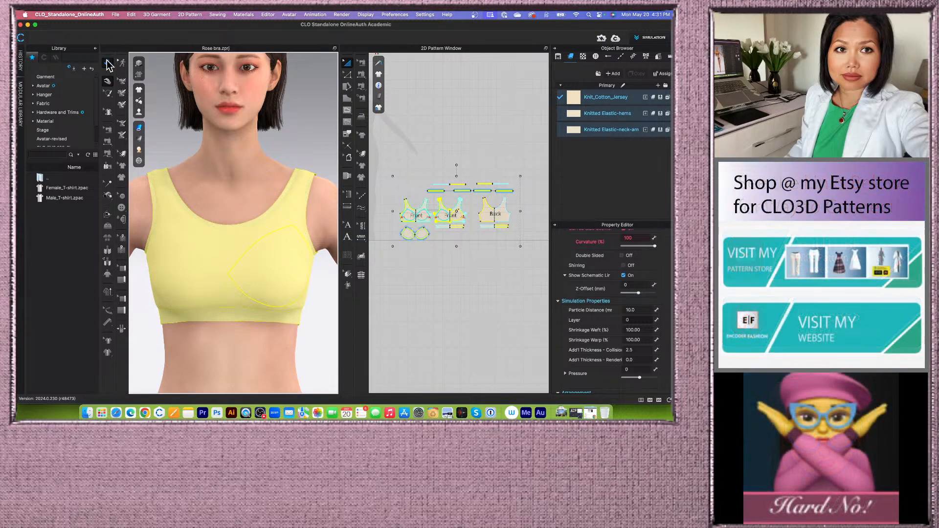
key(space)
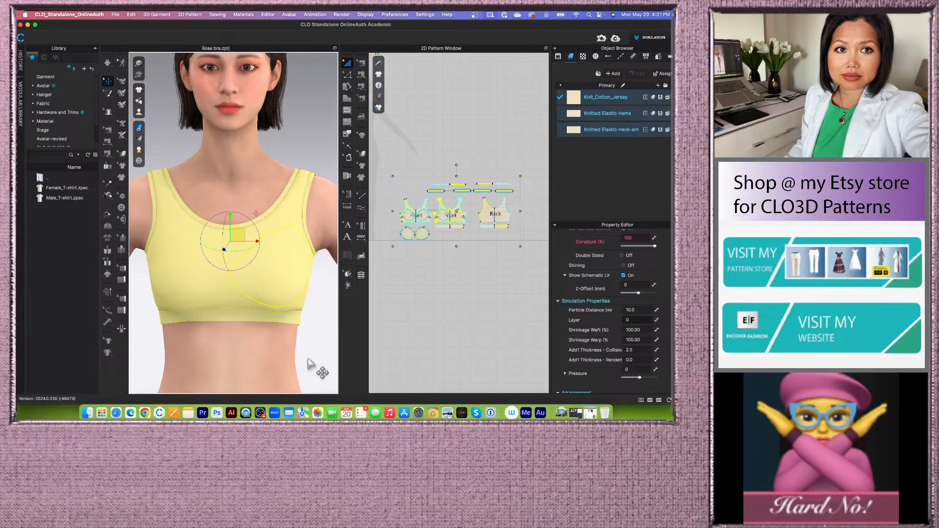
click(459, 295)
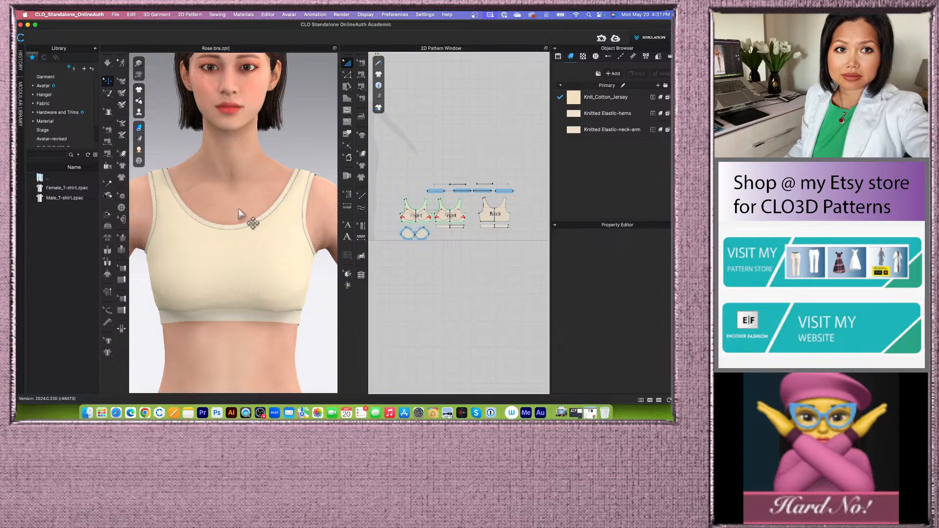
scroll(248, 207, up, 5)
right_drag(252, 227, 252, 250)
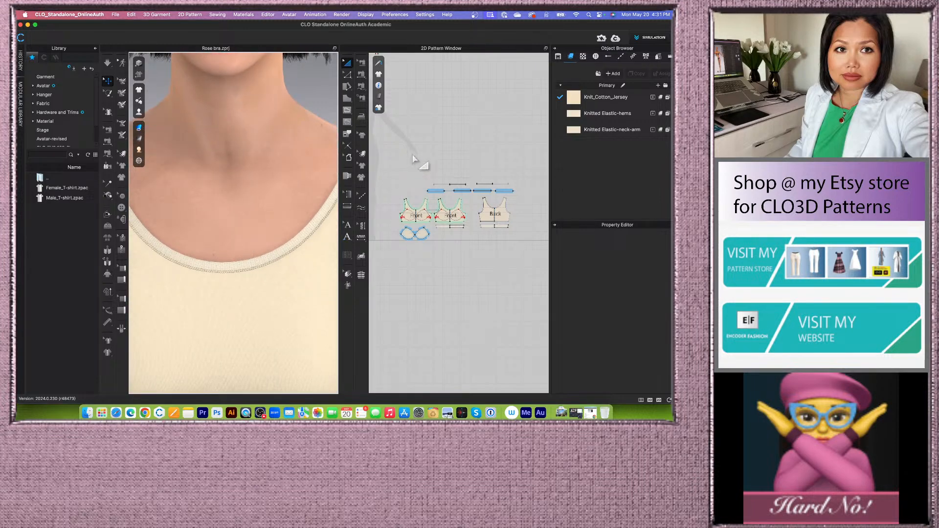
- Select the elastic binding strips, set their particle distance to 5 mm, and simulate the bra
drag(404, 150, 525, 205)
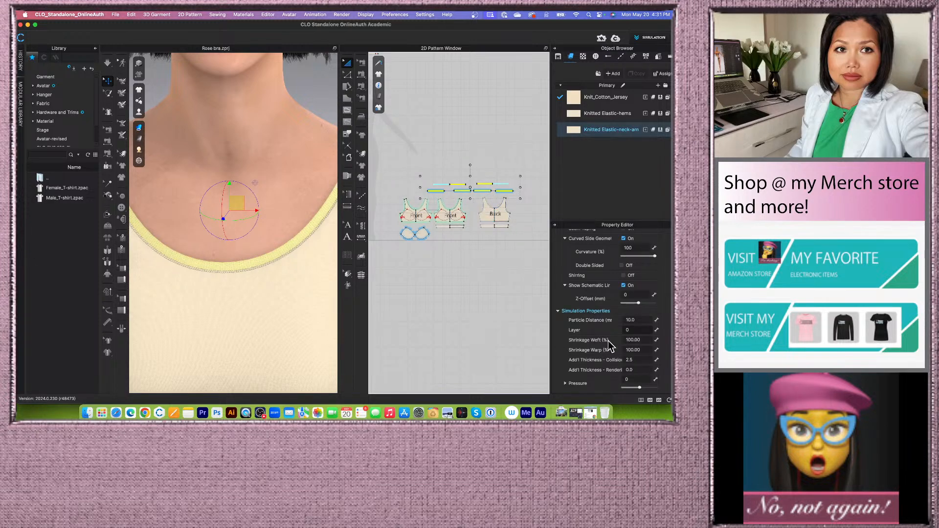
drag(627, 320, 652, 319)
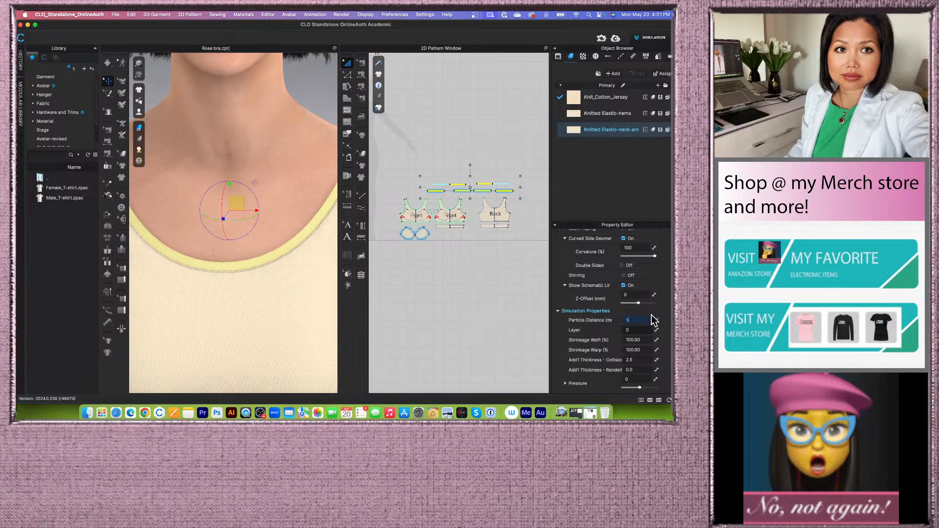
key(Return)
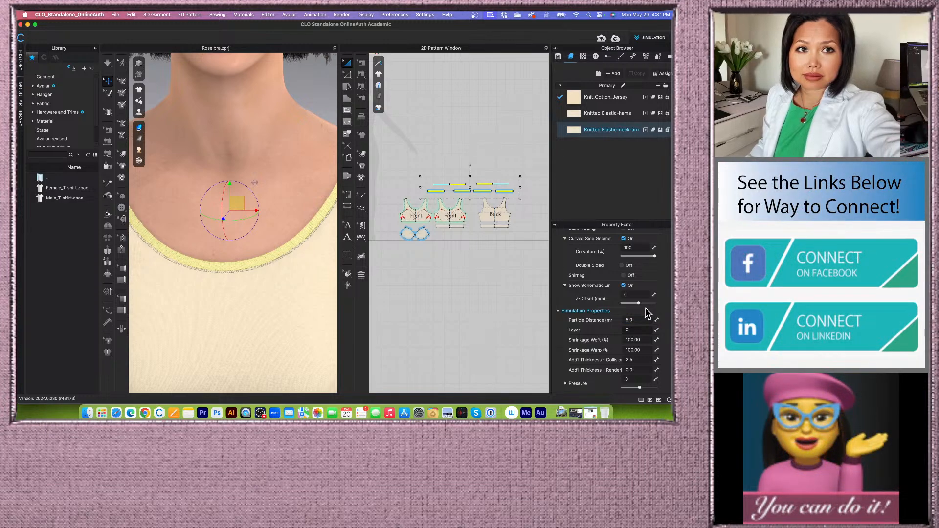
click(107, 62)
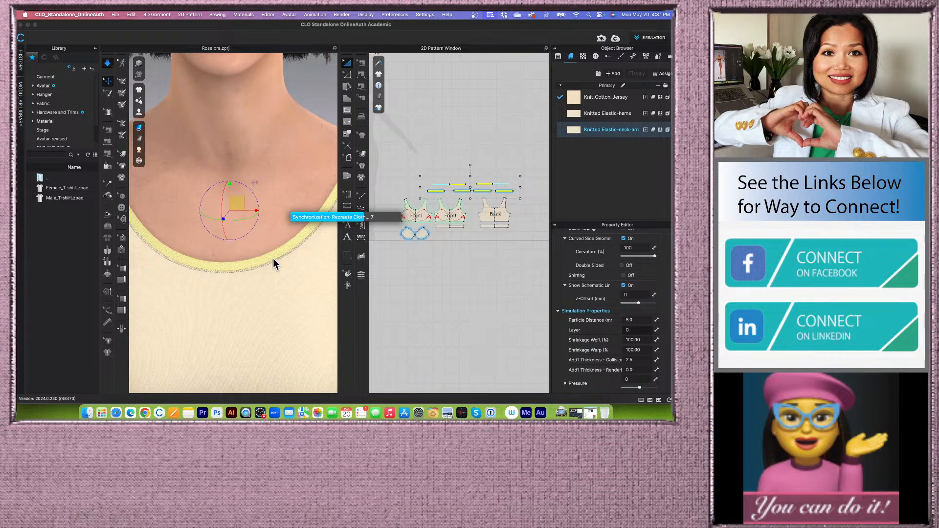
- Hide the avatar to view the bra on its own
scroll(272, 262, down, 10)
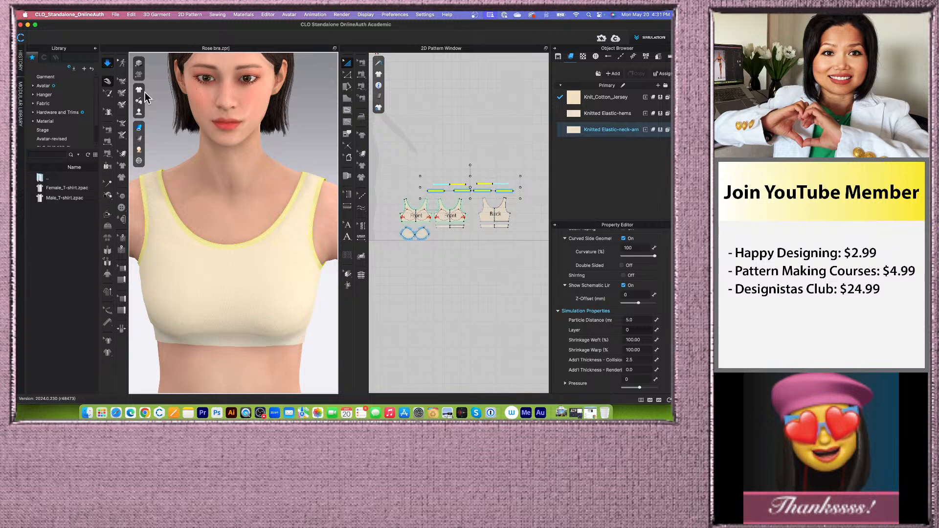
click(283, 266)
scroll(285, 260, down, 3)
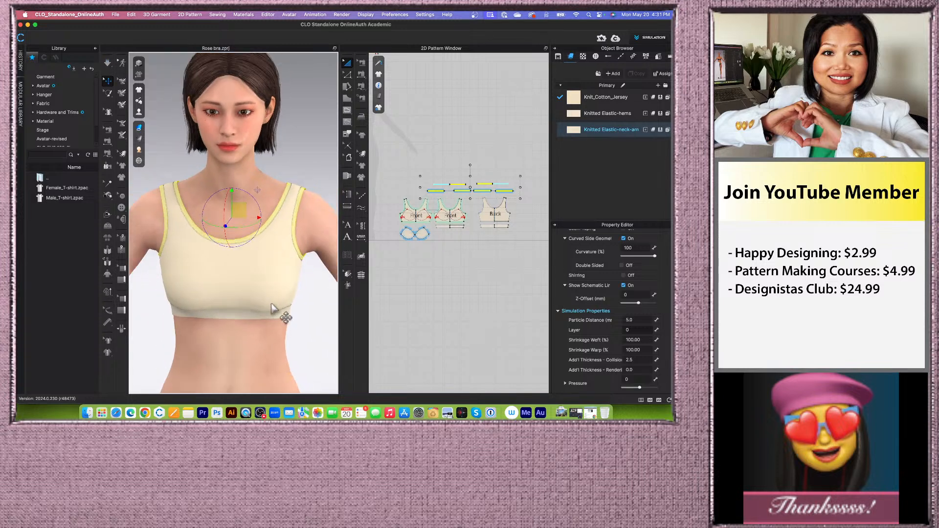
click(287, 346)
scroll(309, 321, up, 2)
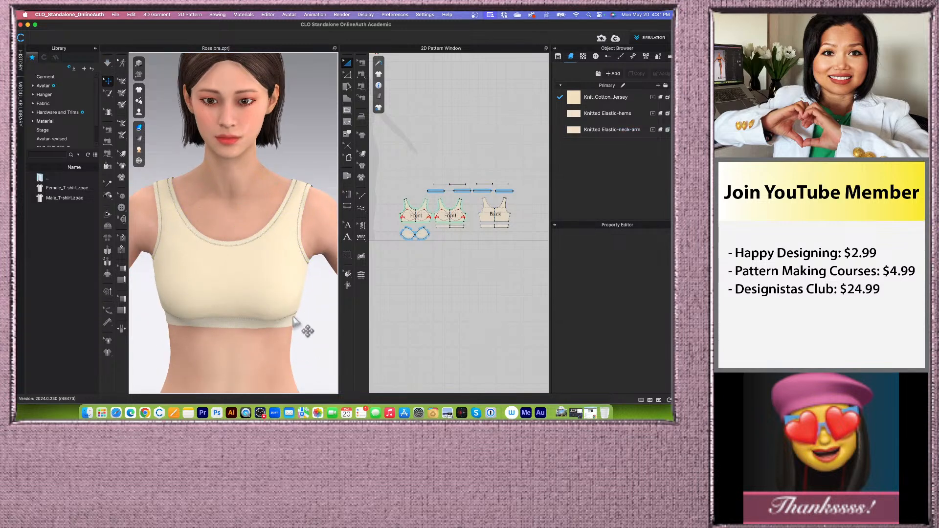
scroll(296, 319, up, 2)
scroll(299, 320, down, 3)
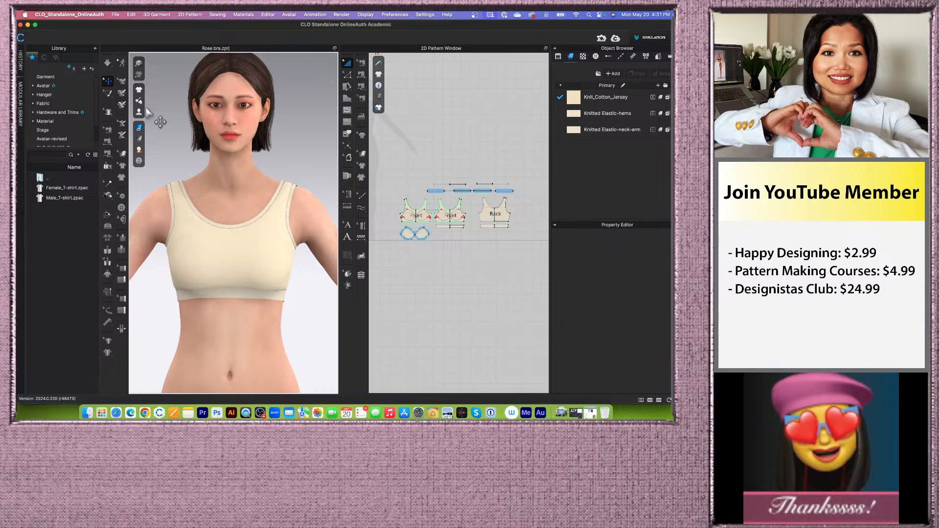
mouse_move(139, 114)
click(181, 126)
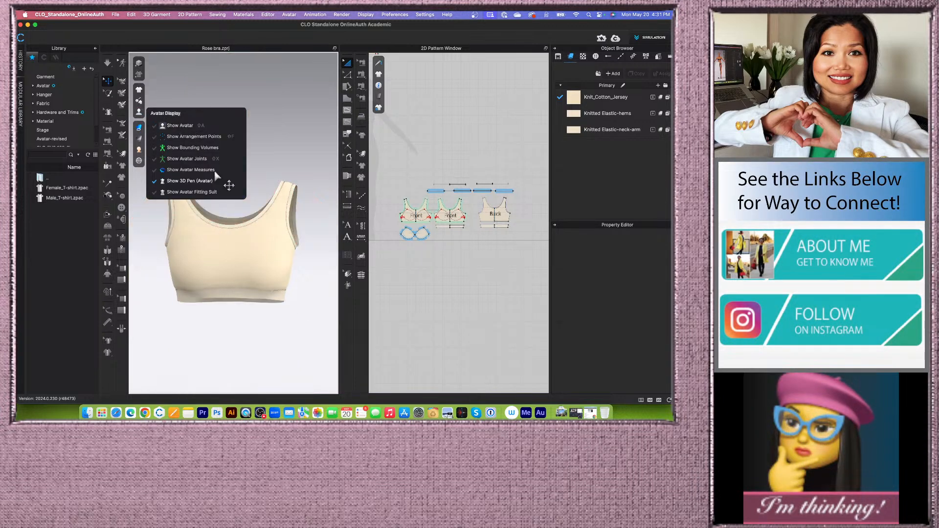
scroll(299, 336, up, 3)
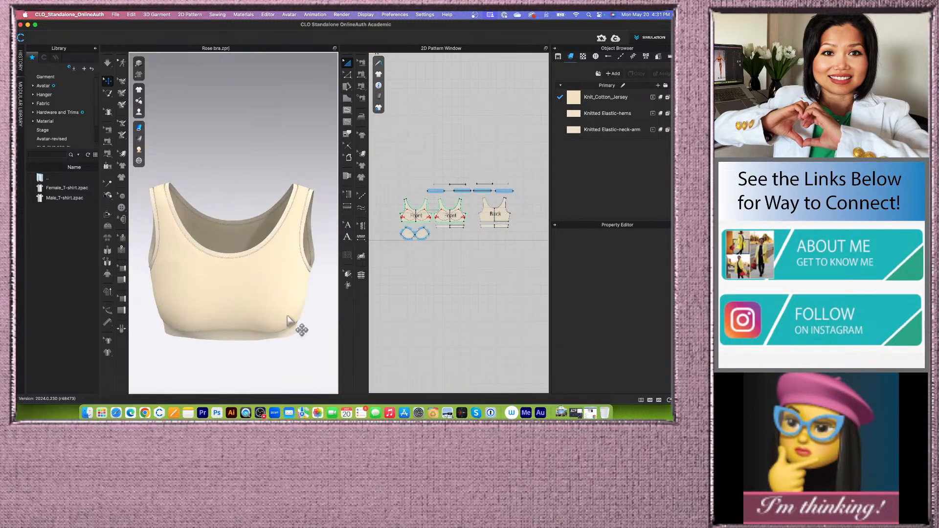
- Switch to the 3D-only window layout to enlarge the garment view
click(649, 400)
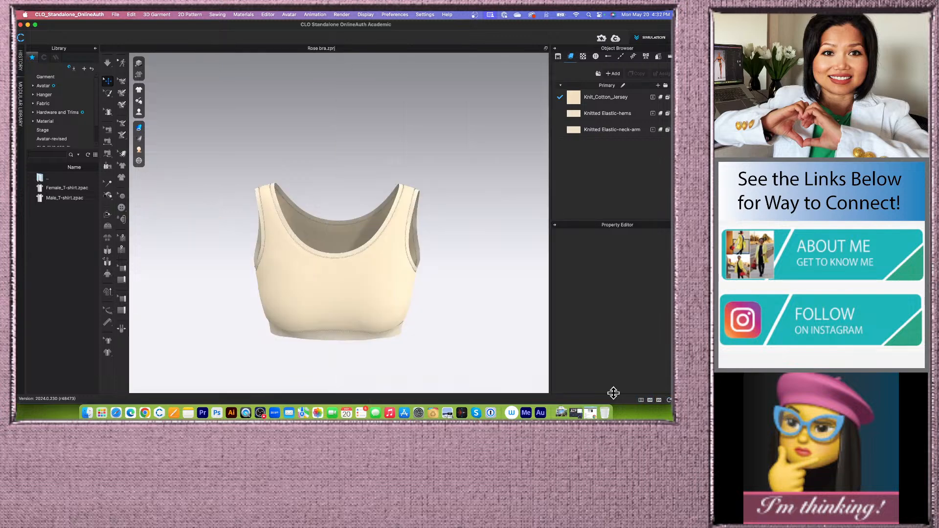
scroll(386, 293, up, 2)
right_drag(320, 147, 319, 140)
middle_drag(342, 184, 317, 164)
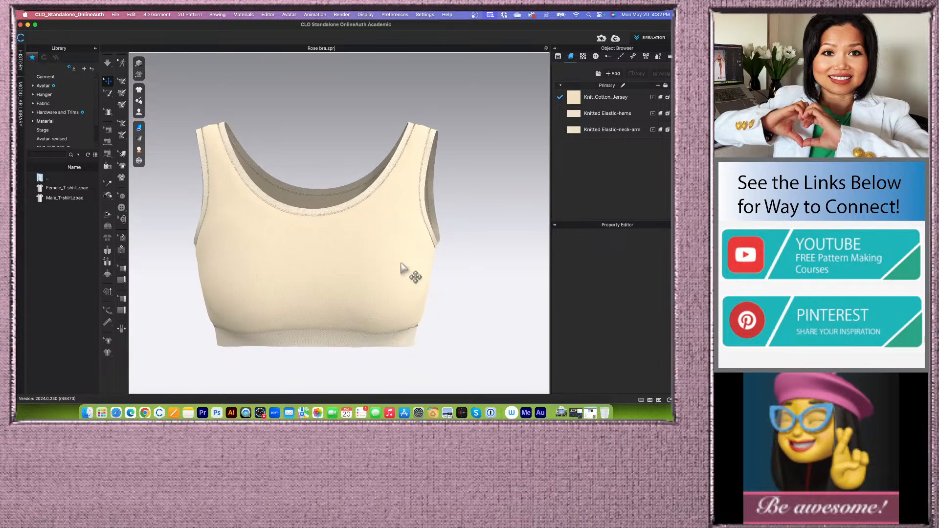
right_drag(465, 293, 415, 268)
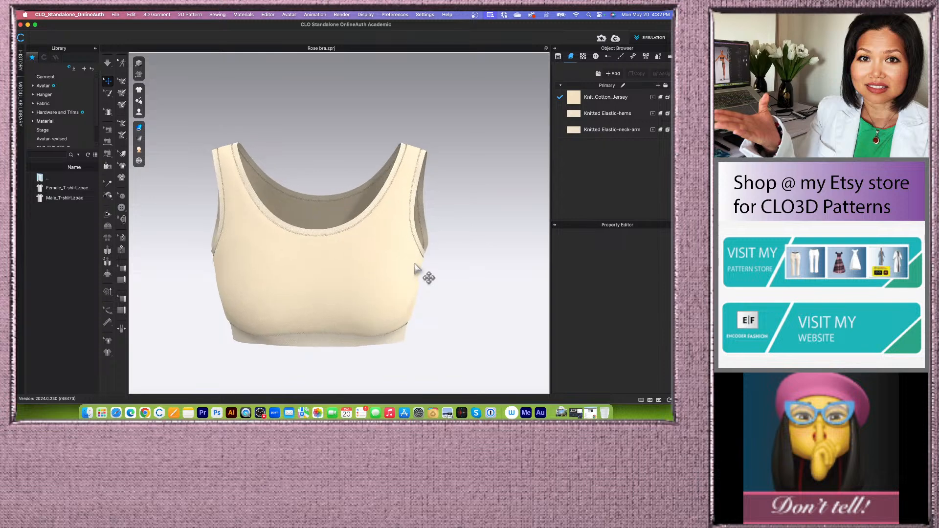
scroll(357, 290, up, 3)
scroll(356, 291, down, 3)
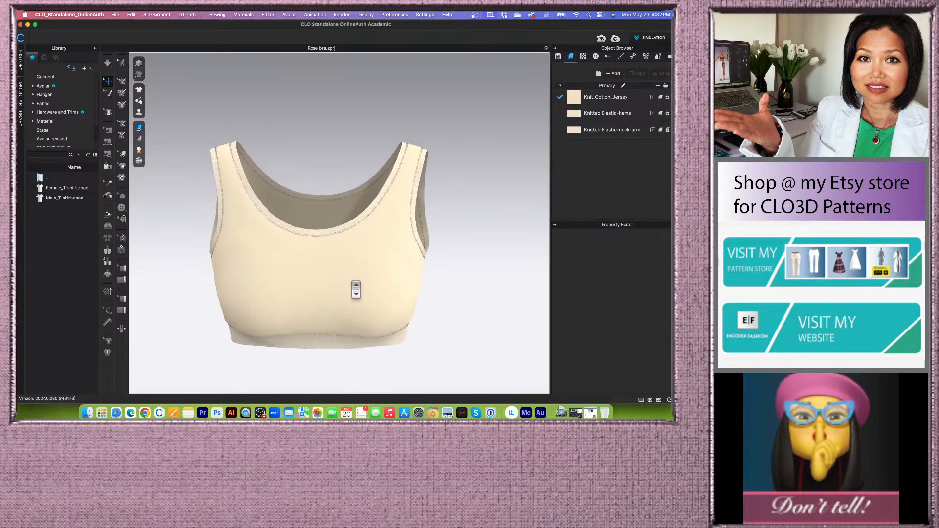
- Change the garment rendering style to Textured Surface
click(139, 127)
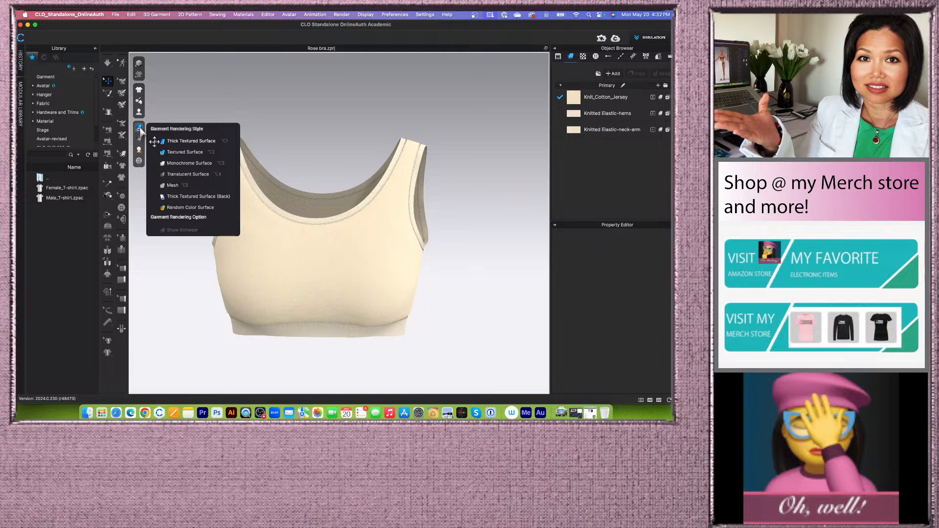
click(176, 154)
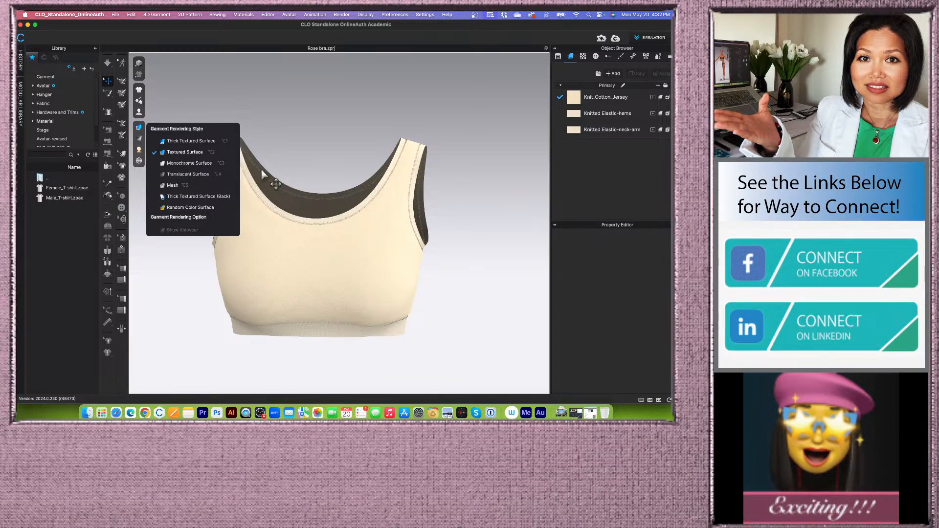
scroll(349, 254, up, 2)
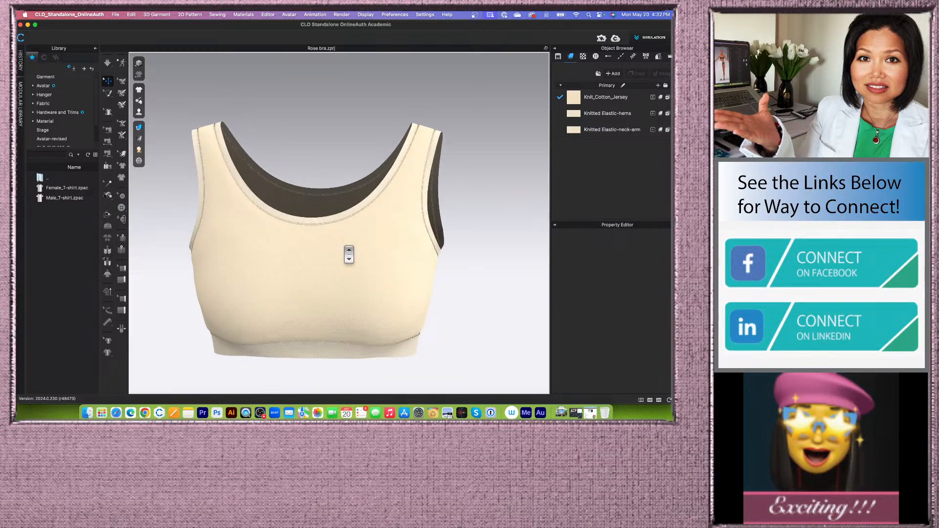
scroll(348, 254, down, 1)
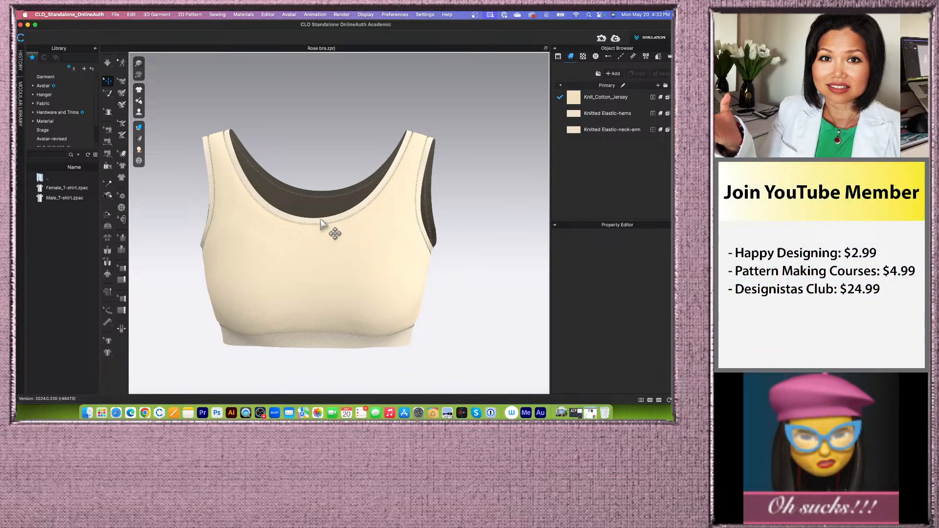
- Set the garment rendering style back to Thick Textured Surface
click(140, 128)
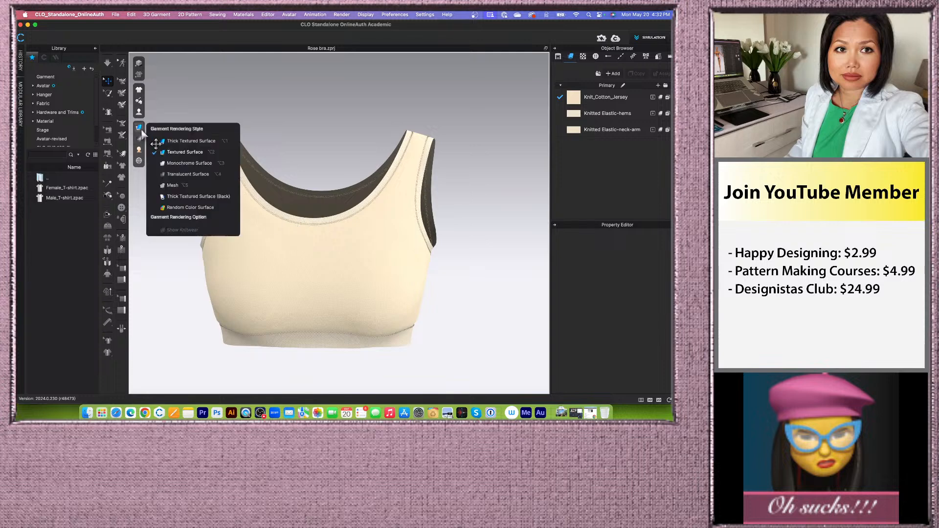
click(171, 142)
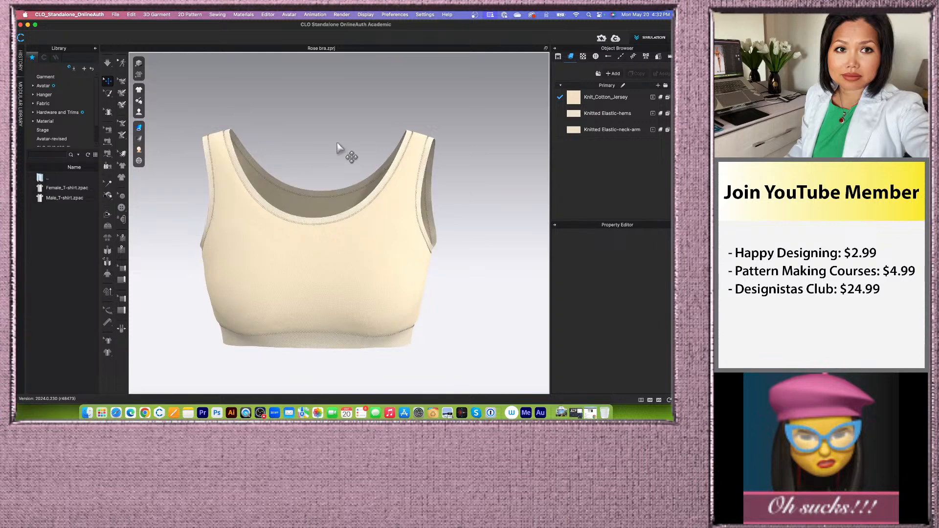
- Zoom in on the front neckline to inspect its topstitch
scroll(293, 210, up, 4)
scroll(296, 213, up, 2)
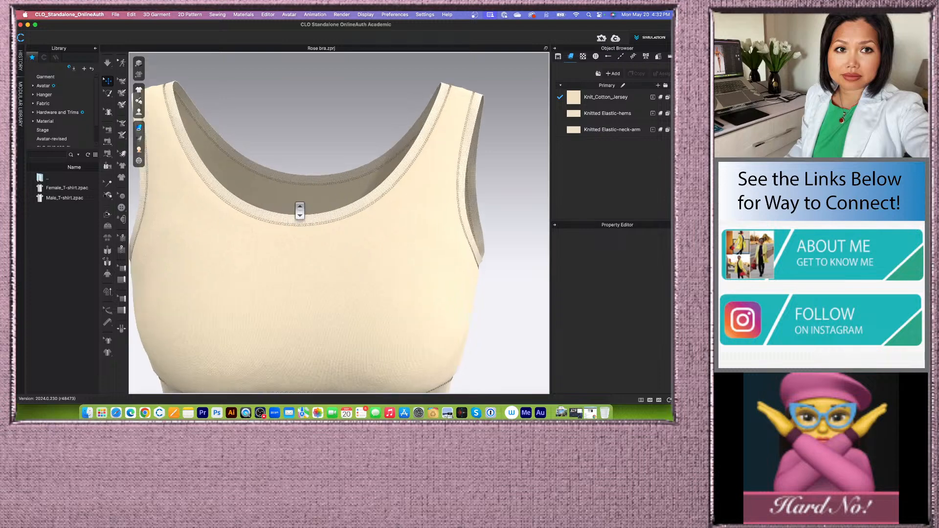
scroll(299, 211, down, 3)
right_drag(292, 202, 296, 205)
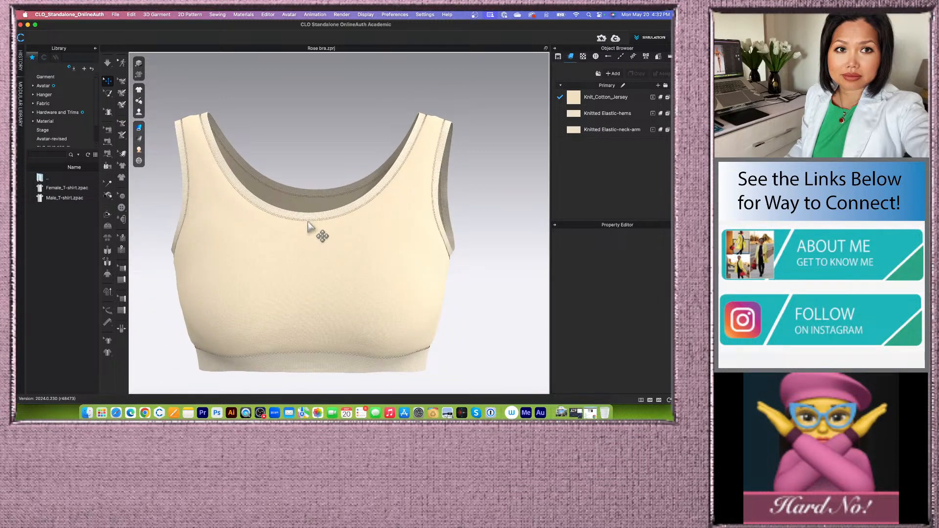
scroll(313, 231, up, 2)
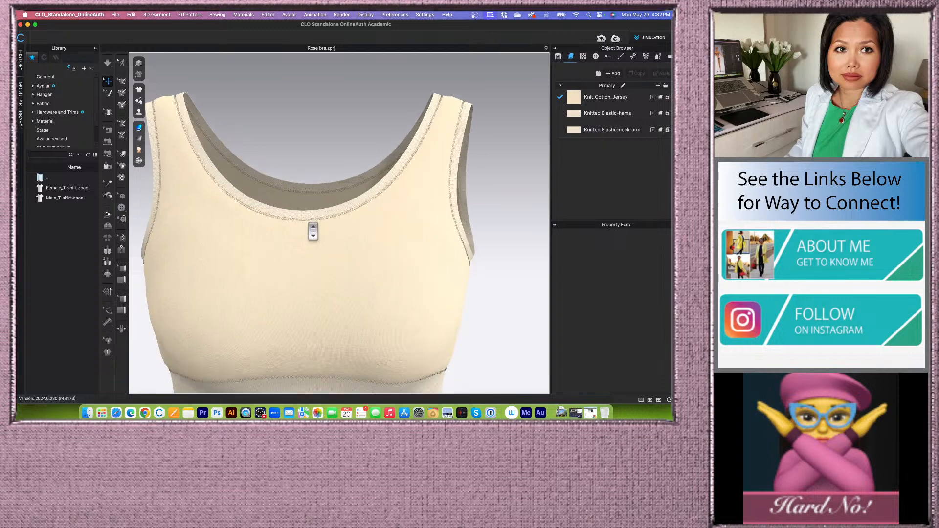
scroll(313, 231, up, 4)
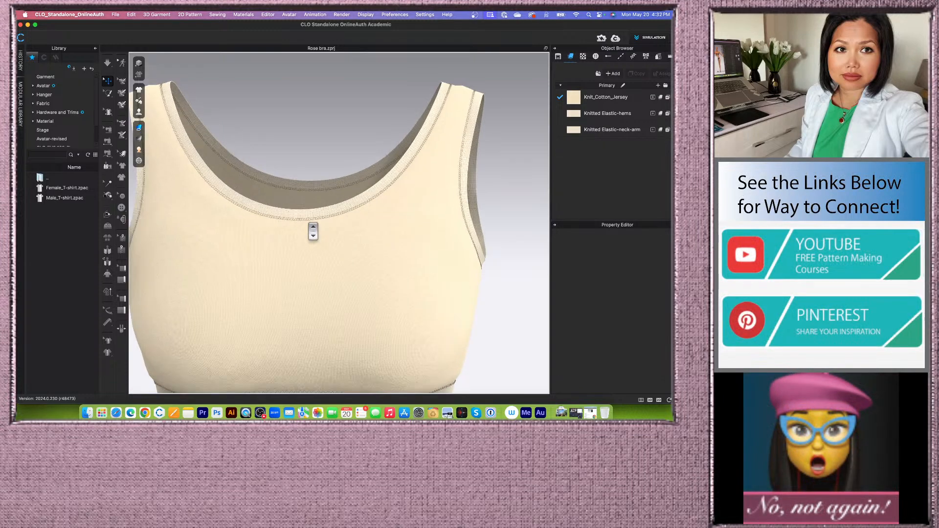
scroll(313, 232, down, 3)
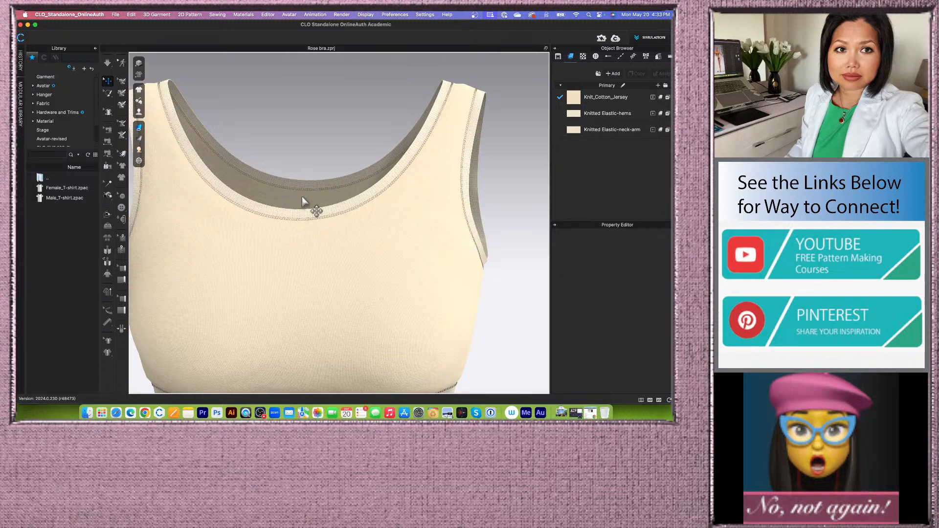
scroll(315, 227, down, 2)
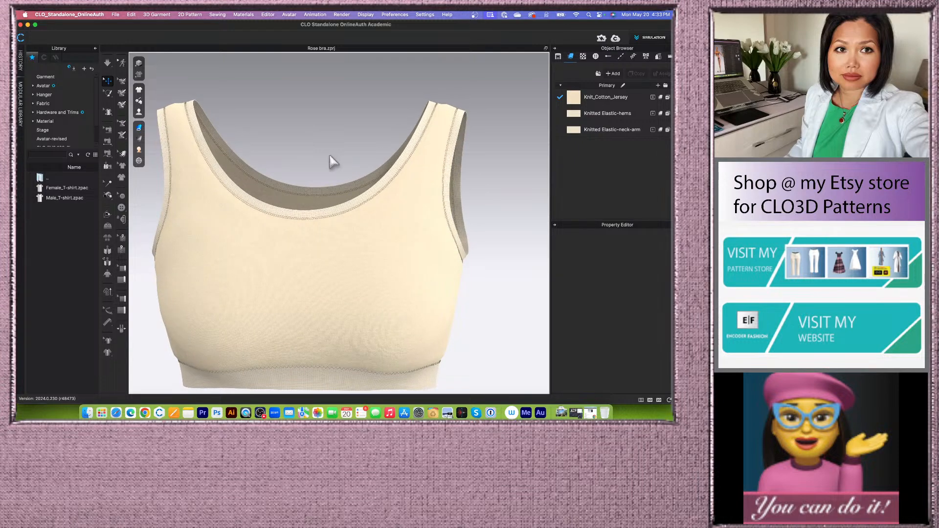
scroll(336, 164, up, 2)
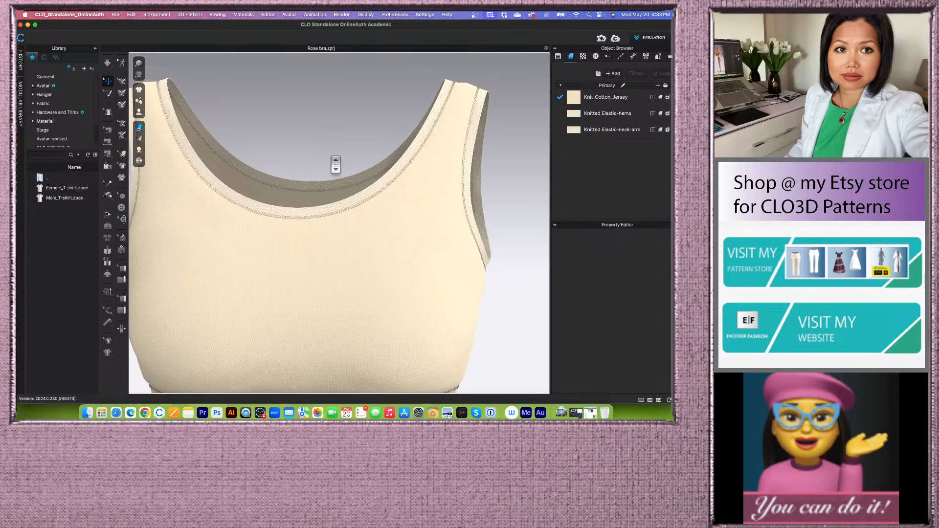
scroll(335, 164, down, 2)
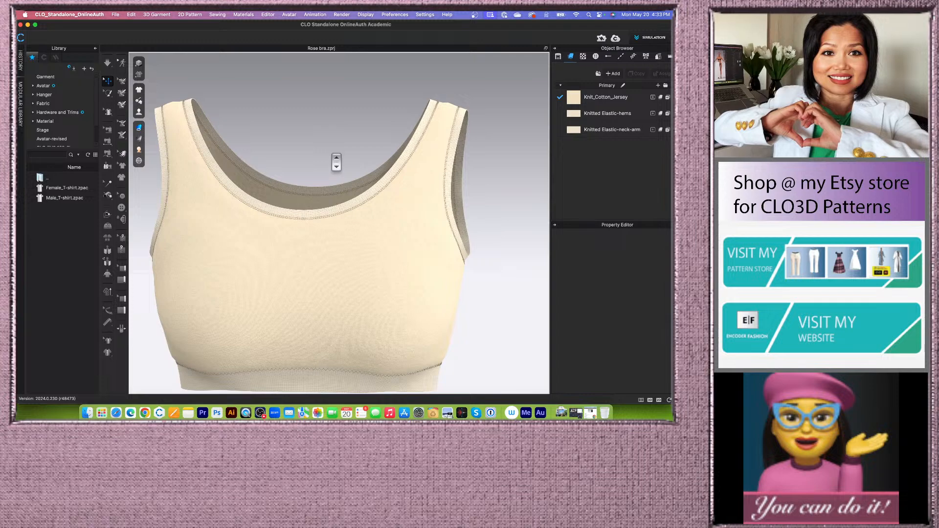
- Orbit around the bra to inspect the armhole and side seam topstitches
right_drag(338, 163, 326, 159)
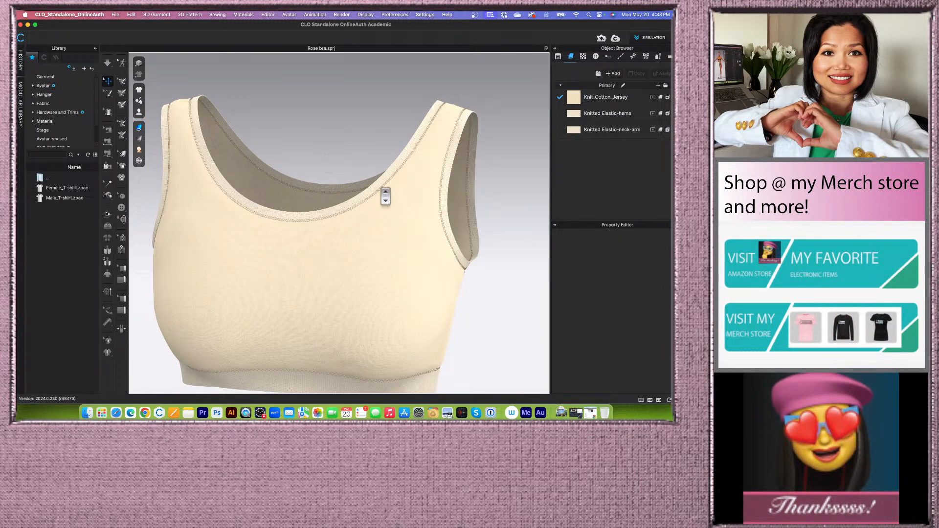
scroll(384, 196, up, 3)
scroll(386, 197, up, 2)
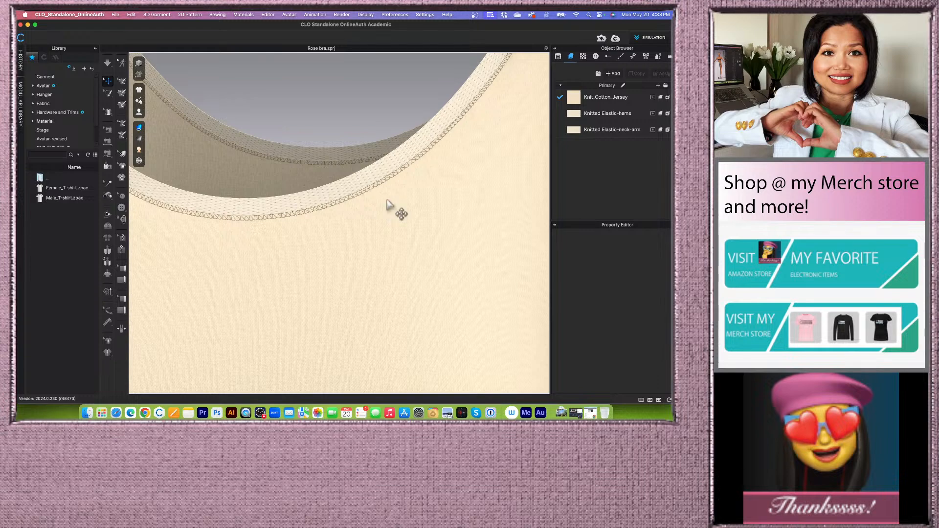
scroll(392, 208, up, 2)
scroll(393, 208, down, 5)
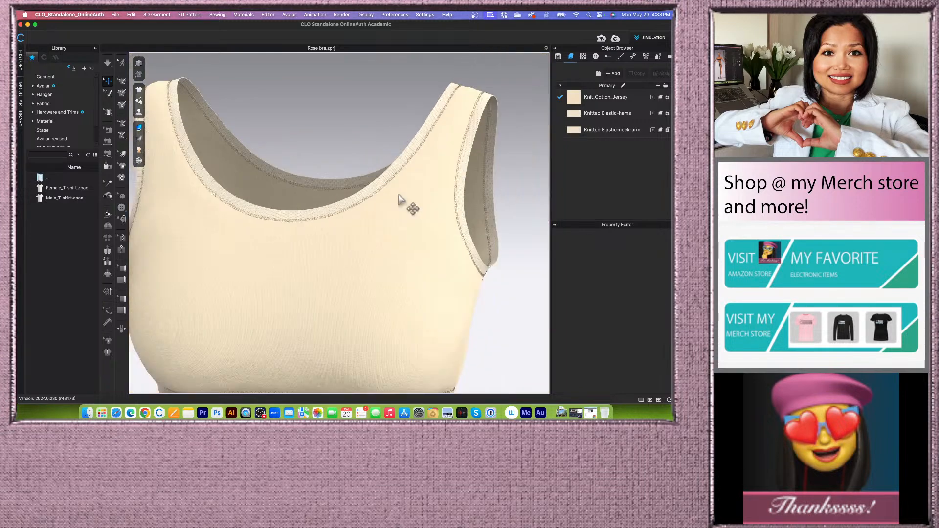
right_drag(395, 197, 364, 188)
scroll(325, 325, up, 2)
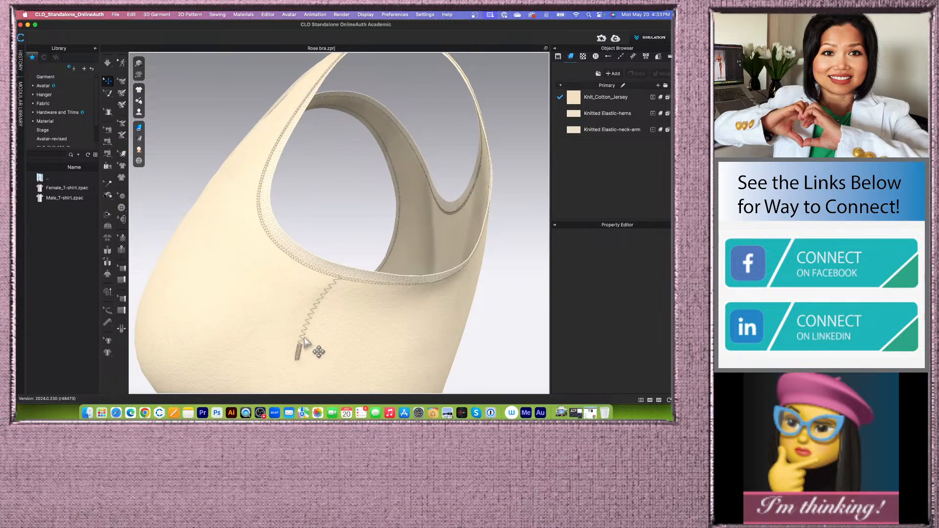
- Show the avatar again under the draped bra
scroll(309, 343, down, 3)
scroll(309, 346, down, 3)
mouse_move(306, 342)
right_down()
mouse_move(298, 342)
mouse_move(320, 326)
mouse_move(314, 341)
right_up()
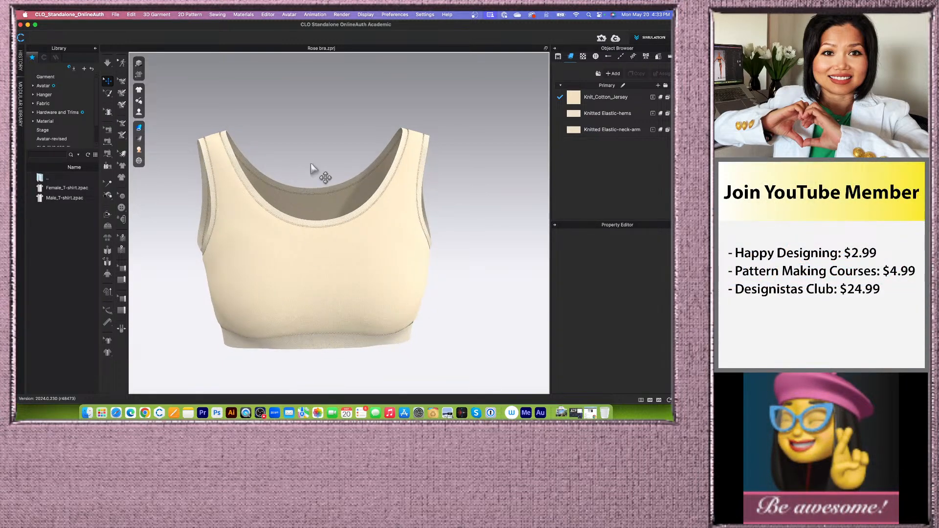
click(140, 112)
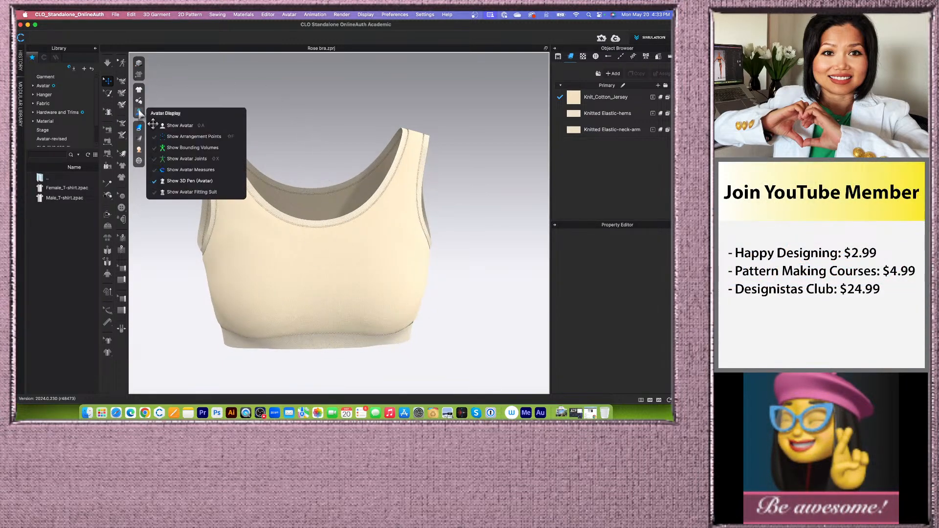
click(179, 126)
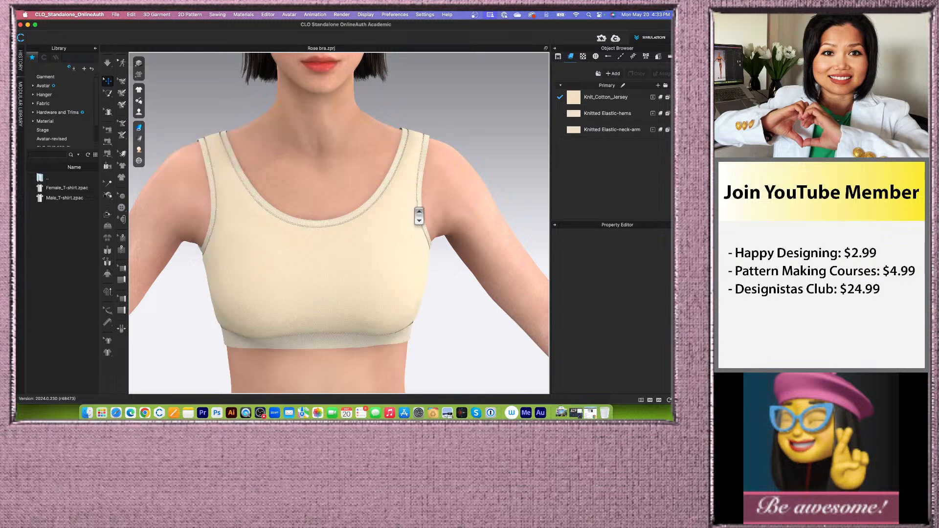
- Toggle Quality Render in the 3D window on and off to compare the bra's rendered appearance
scroll(423, 235, down, 3)
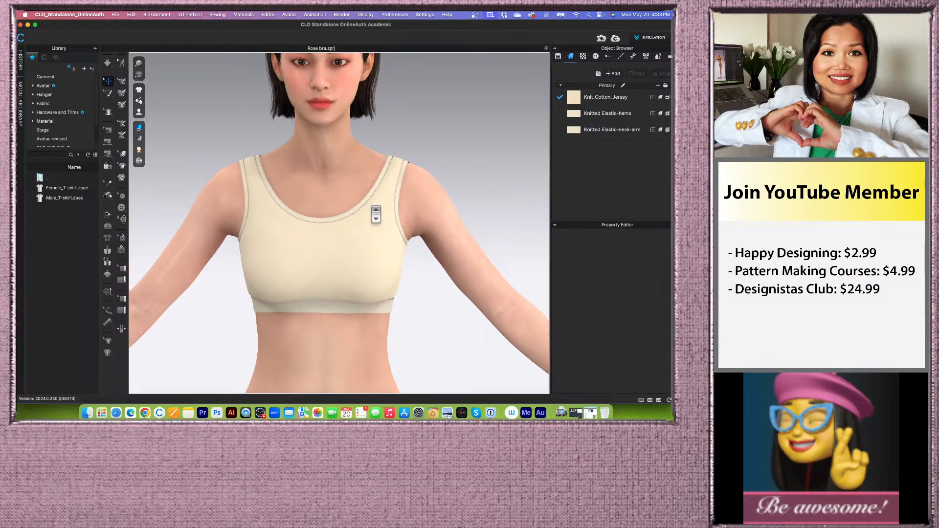
scroll(375, 214, up, 5)
scroll(376, 213, down, 2)
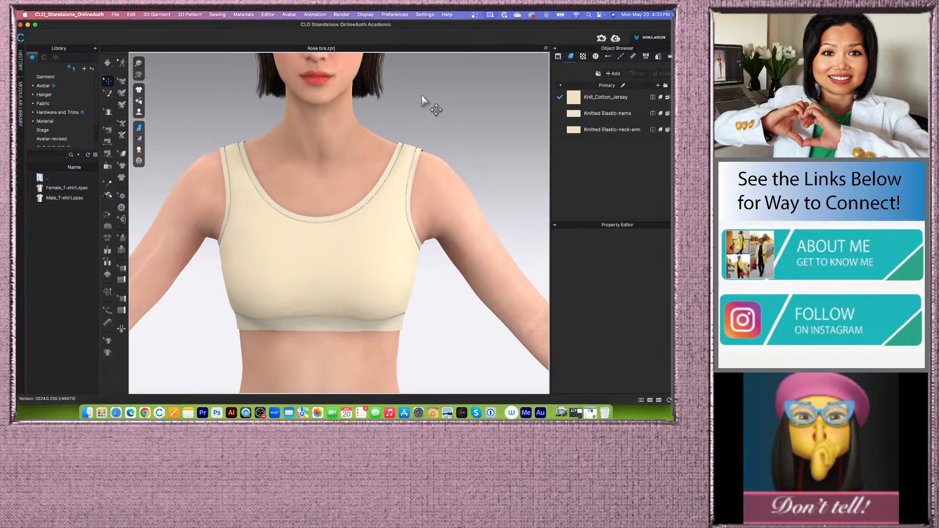
middle_drag(426, 100, 429, 138)
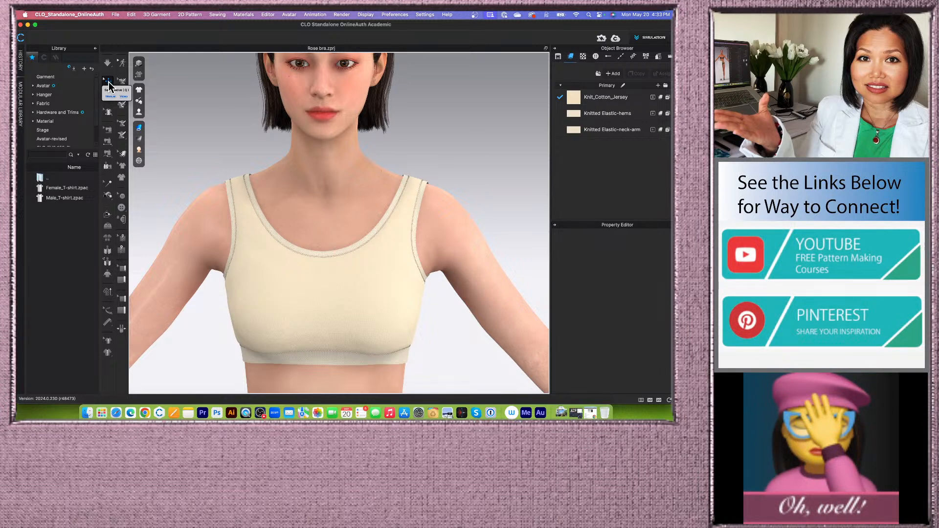
click(139, 63)
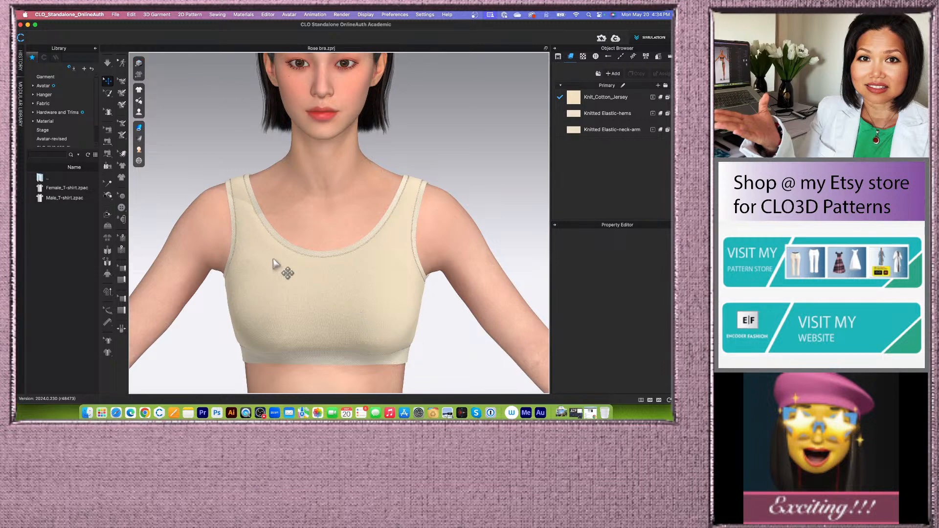
click(142, 64)
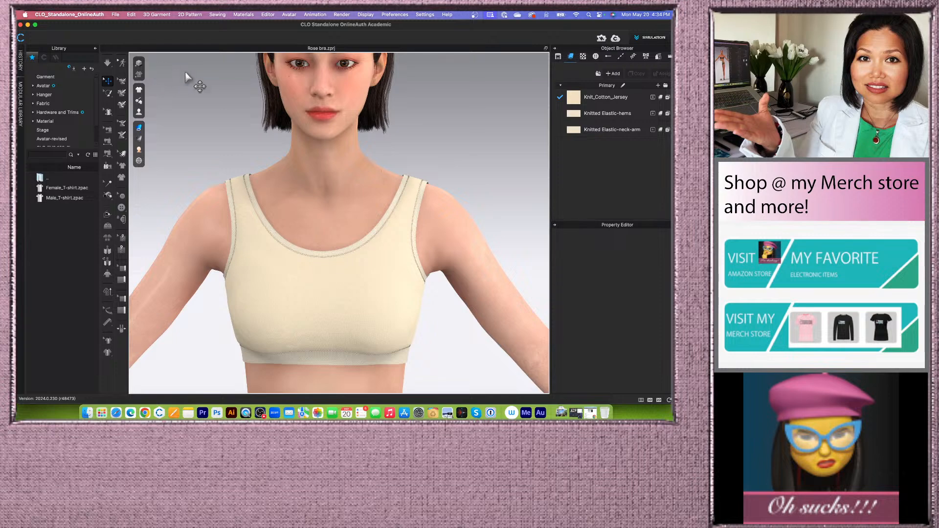
scroll(337, 203, up, 2)
scroll(337, 203, down, 2)
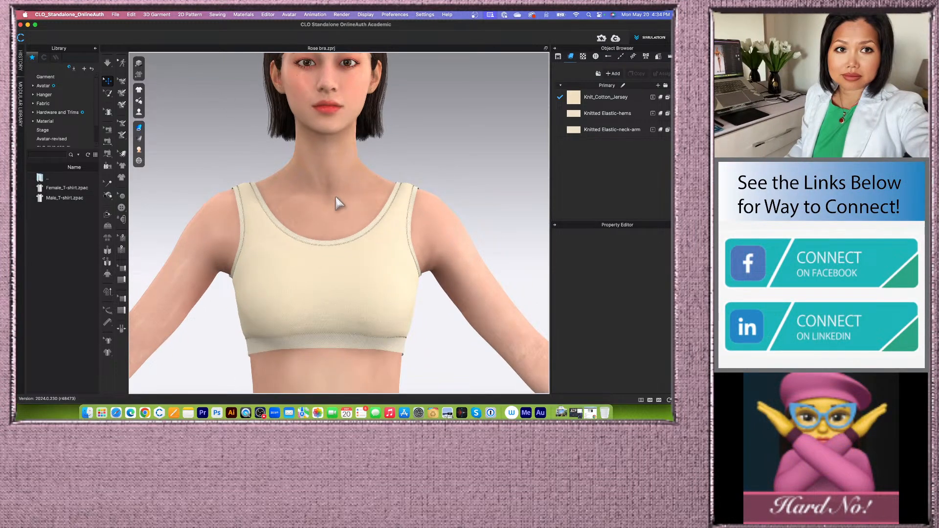
click(139, 64)
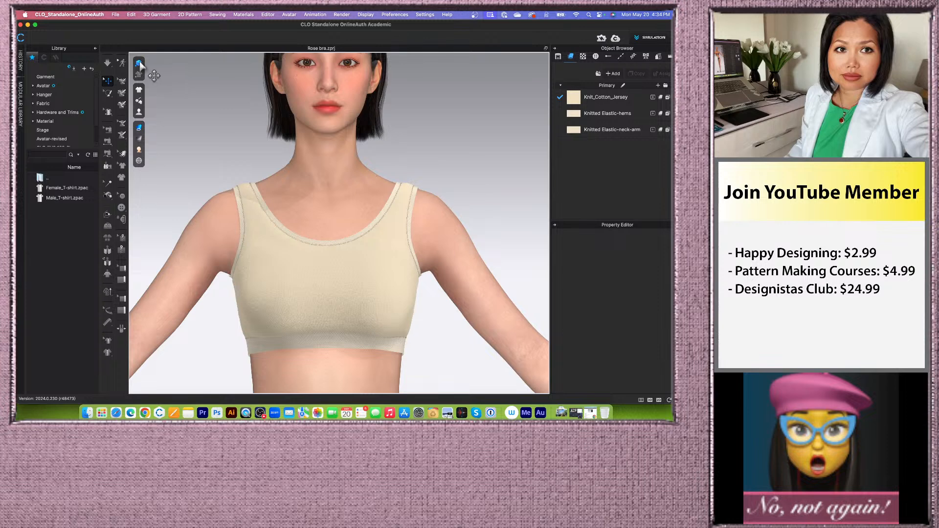
click(139, 63)
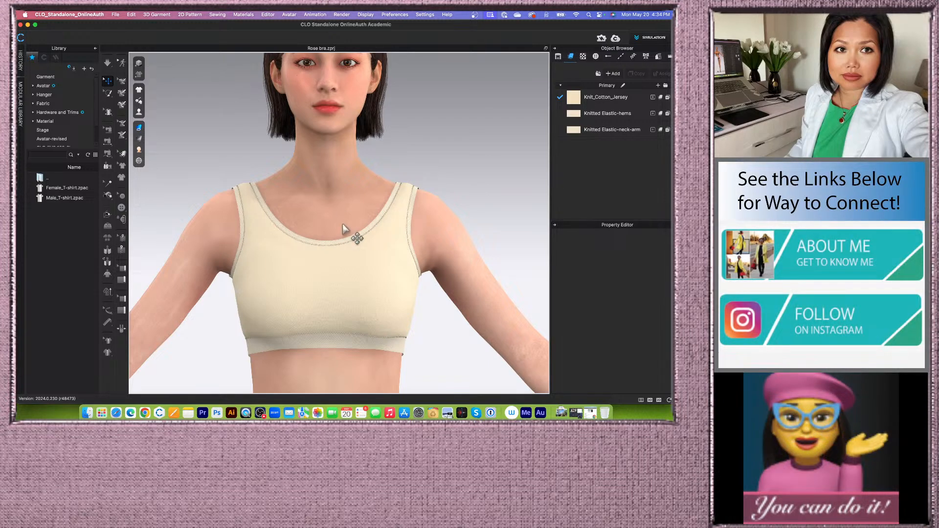
- Orbit and zoom around the bra's neckline, straps and armholes to examine the topstitching up close
scroll(345, 228, down, 3)
scroll(380, 279, up, 2)
mouse_move(439, 326)
right_down()
mouse_move(316, 314)
mouse_move(436, 310)
mouse_move(443, 323)
right_up()
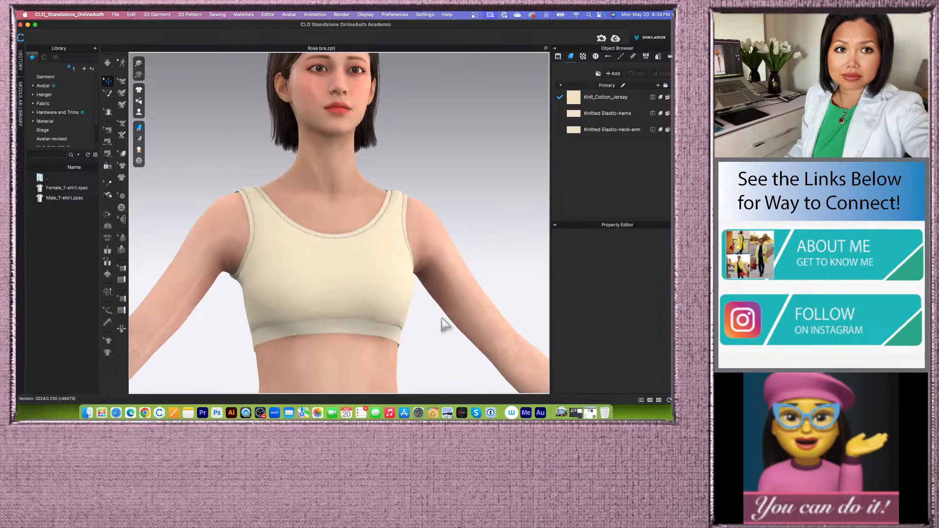
scroll(418, 294, up, 2)
scroll(420, 289, down, 2)
scroll(446, 203, up, 4)
middle_drag(446, 199, 454, 143)
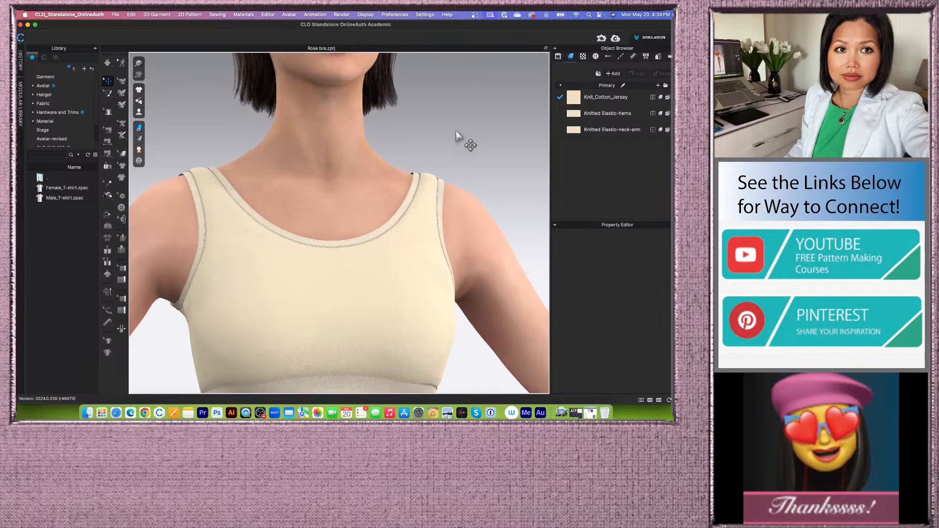
right_drag(446, 135, 419, 124)
scroll(447, 233, up, 3)
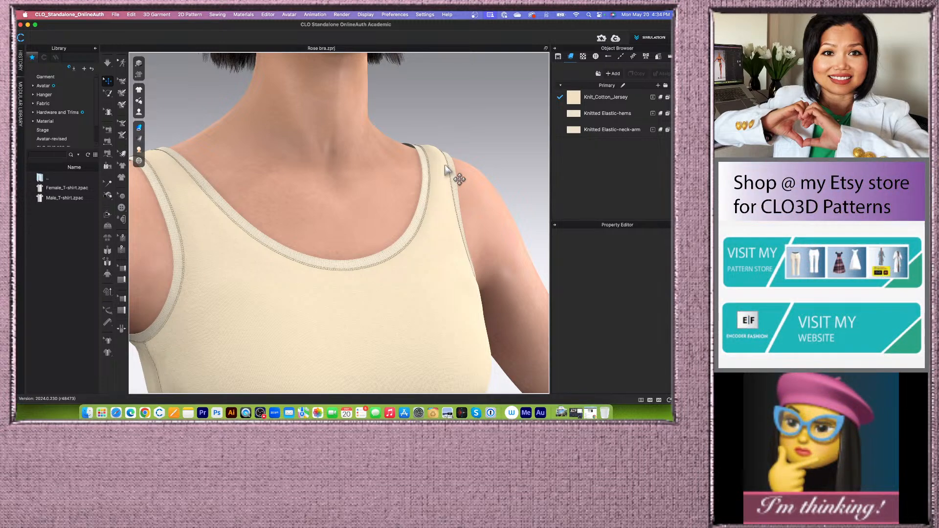
scroll(448, 171, down, 5)
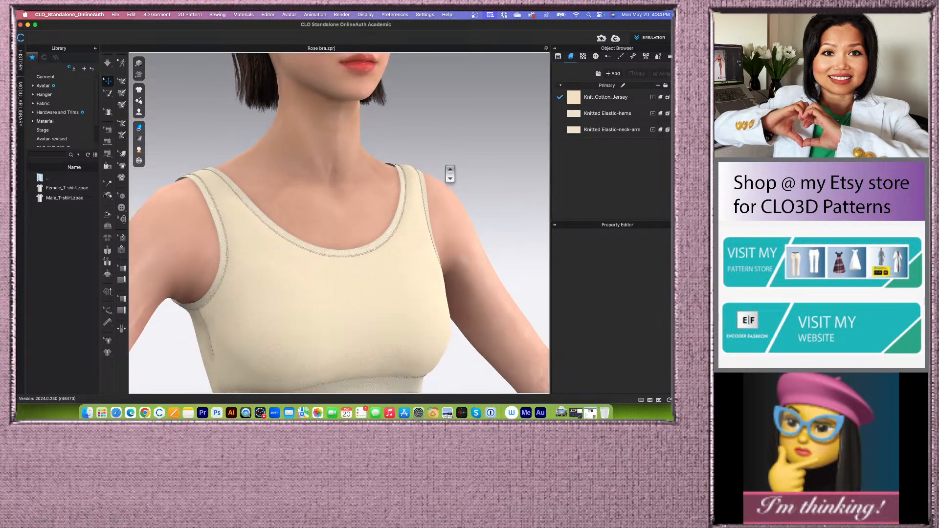
scroll(450, 173, up, 2)
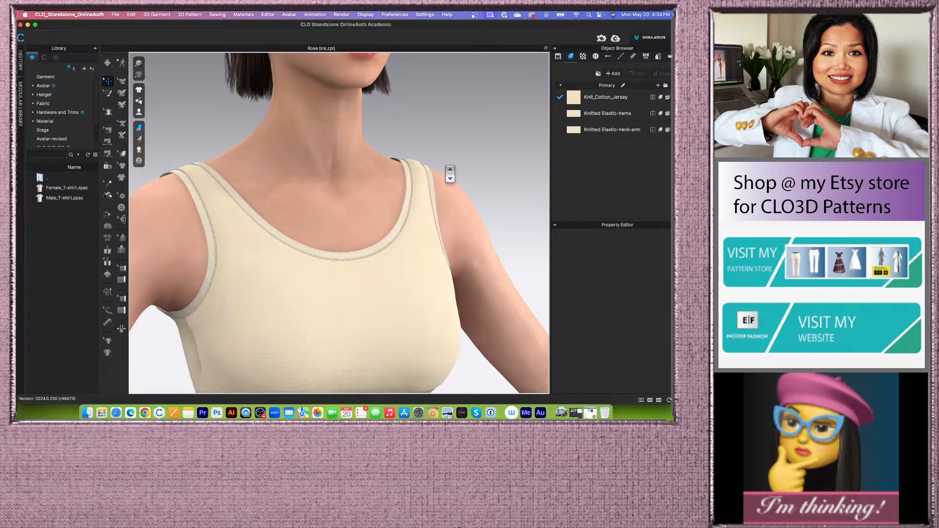
scroll(449, 174, down, 3)
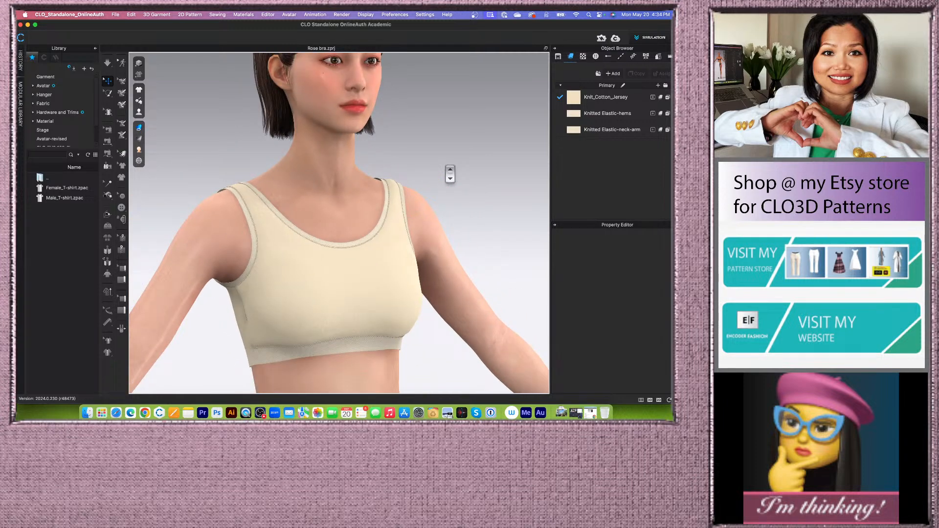
scroll(450, 173, up, 3)
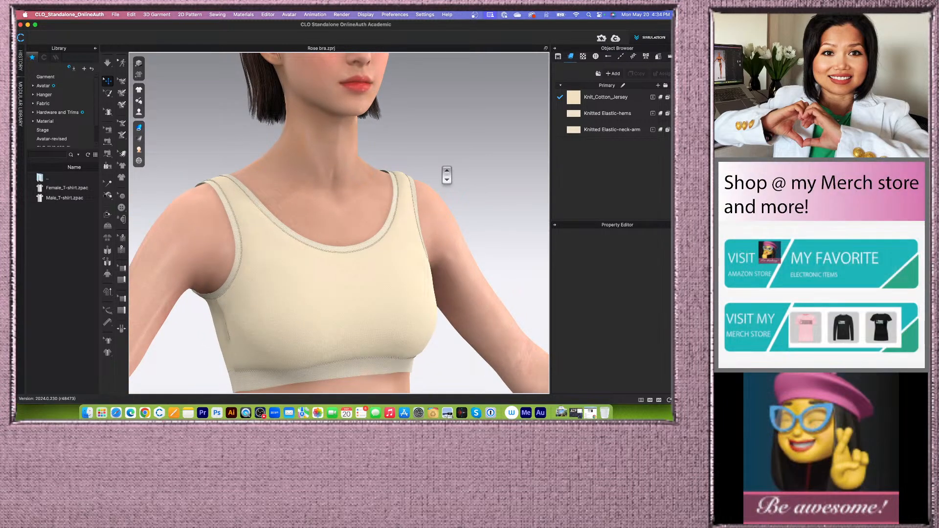
scroll(446, 174, down, 2)
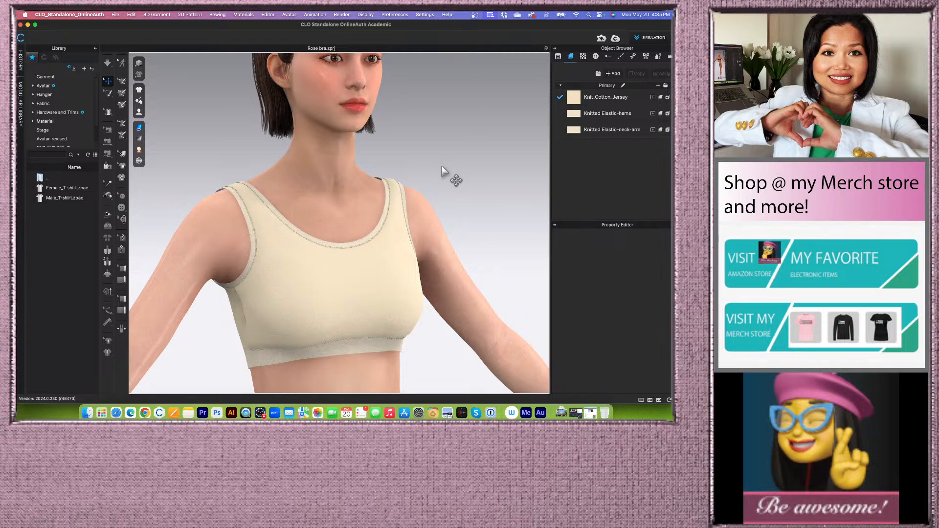
- Reset the workspace layout to show the 3D and 2D pattern windows side by side, widening the 3D window
click(669, 400)
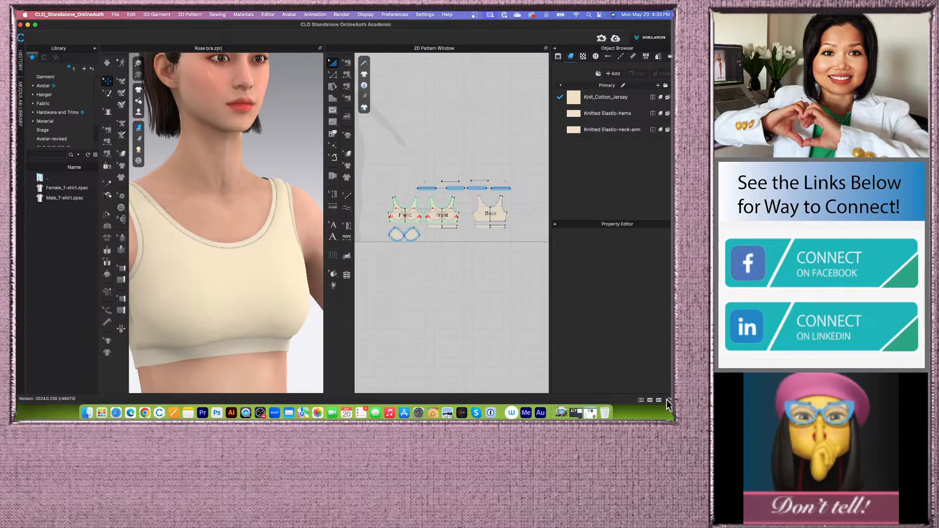
scroll(260, 171, down, 5)
right_drag(278, 161, 272, 161)
scroll(269, 203, up, 3)
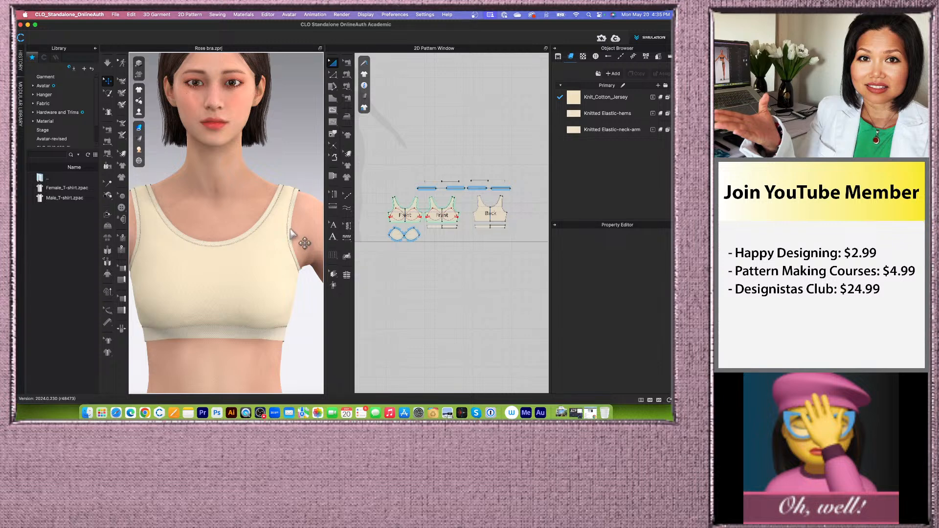
scroll(299, 243, down, 2)
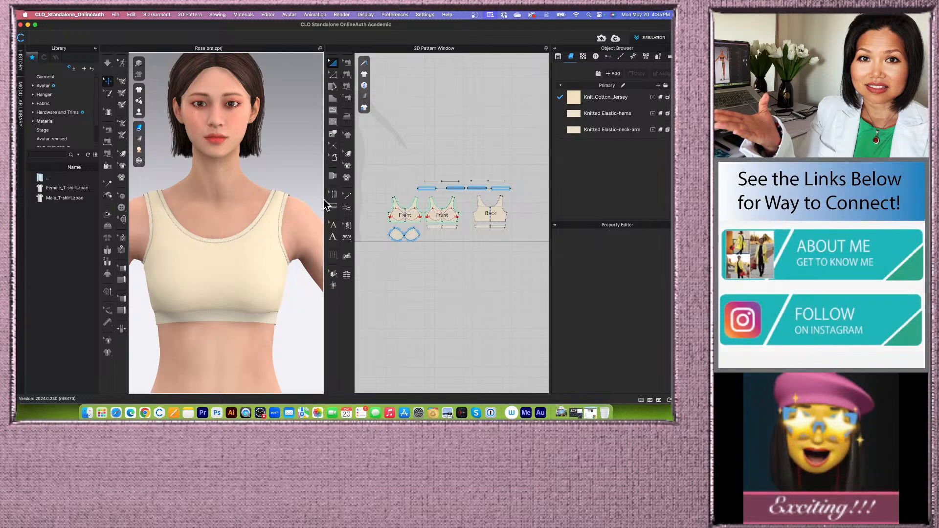
drag(324, 198, 391, 199)
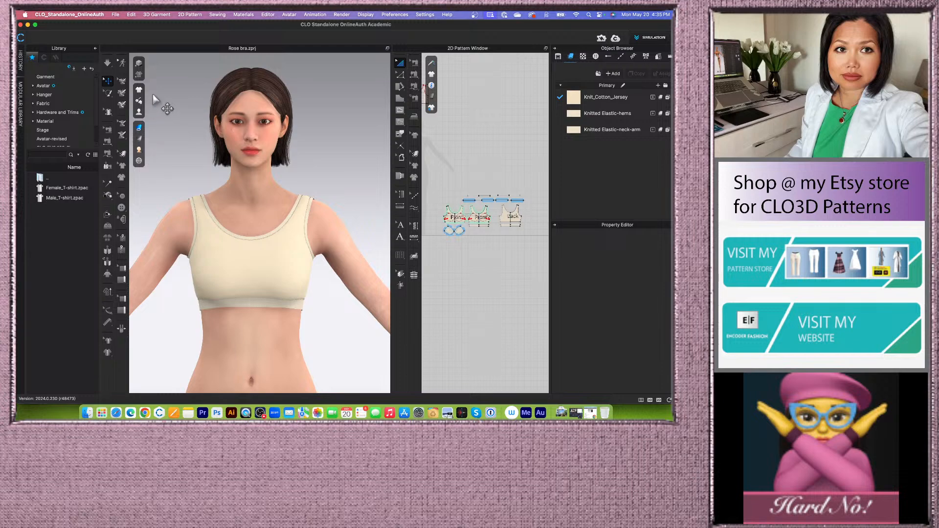
- Hide the avatar so only the draped sports bra shows in the 3D window
click(139, 127)
click(169, 127)
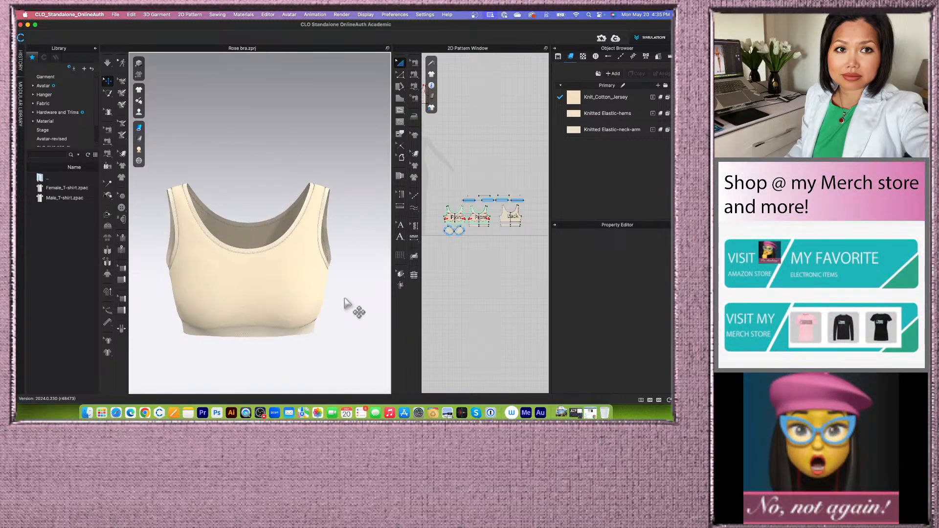
right_drag(346, 299, 368, 301)
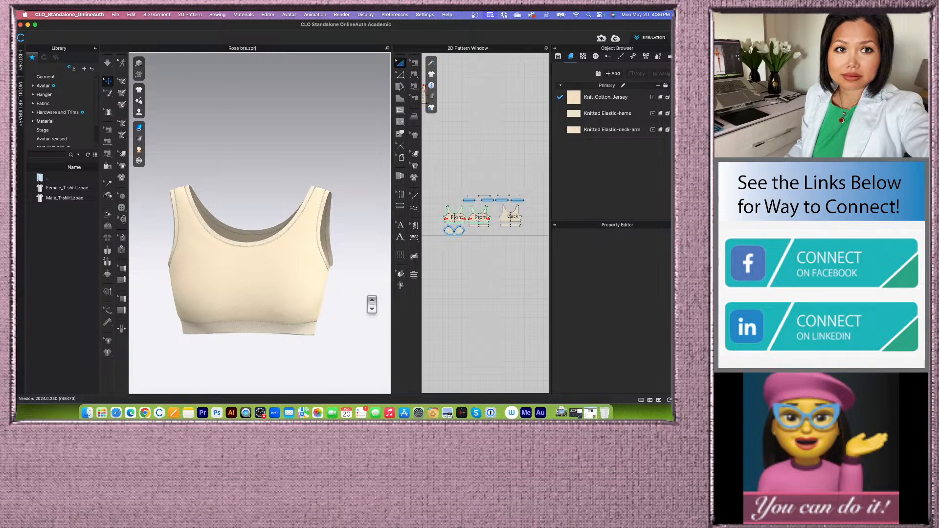
scroll(372, 305, up, 2)
scroll(371, 305, down, 2)
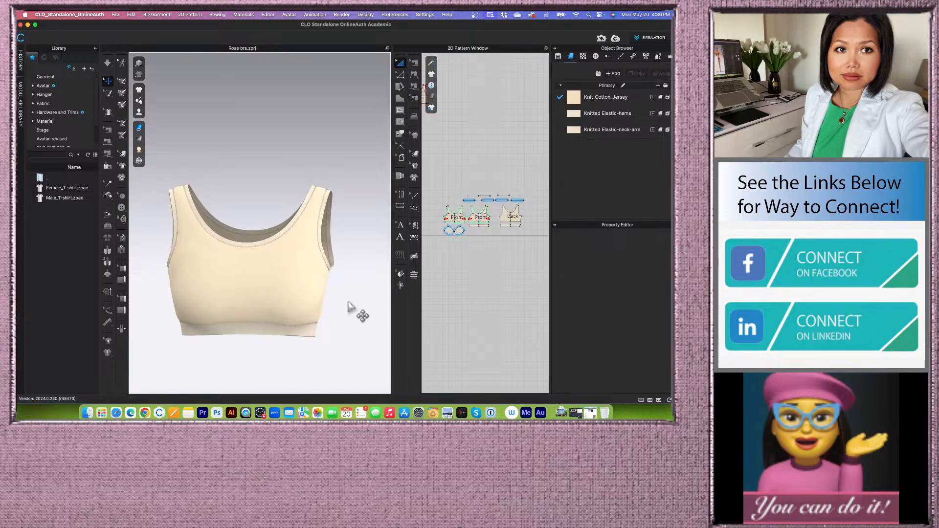
scroll(347, 305, down, 2)
right_drag(282, 349, 285, 330)
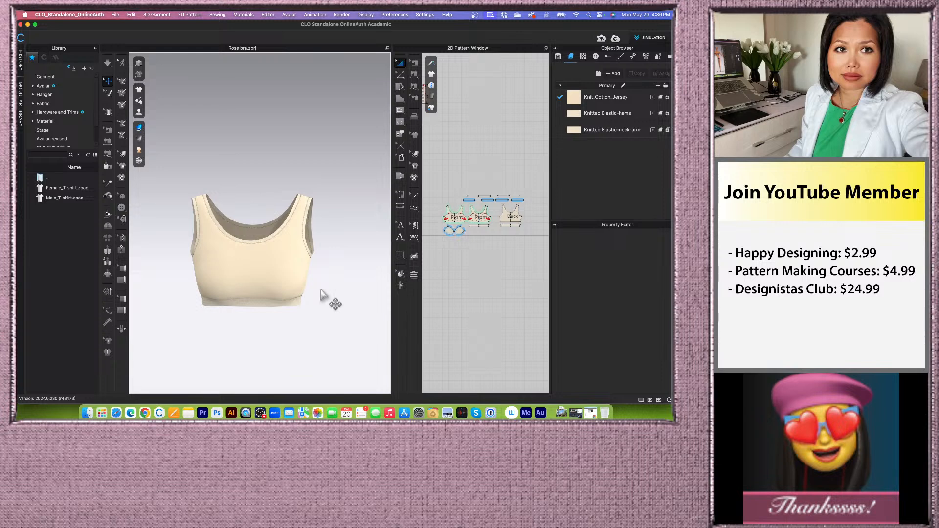
- Widen the 2D pattern window and zoom in on the bra pattern pieces
drag(391, 221, 299, 231)
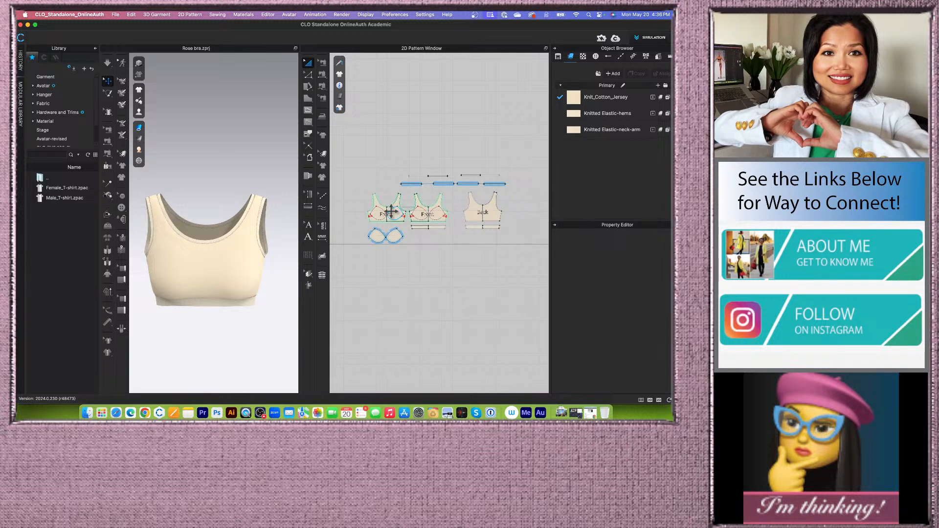
scroll(395, 223, up, 3)
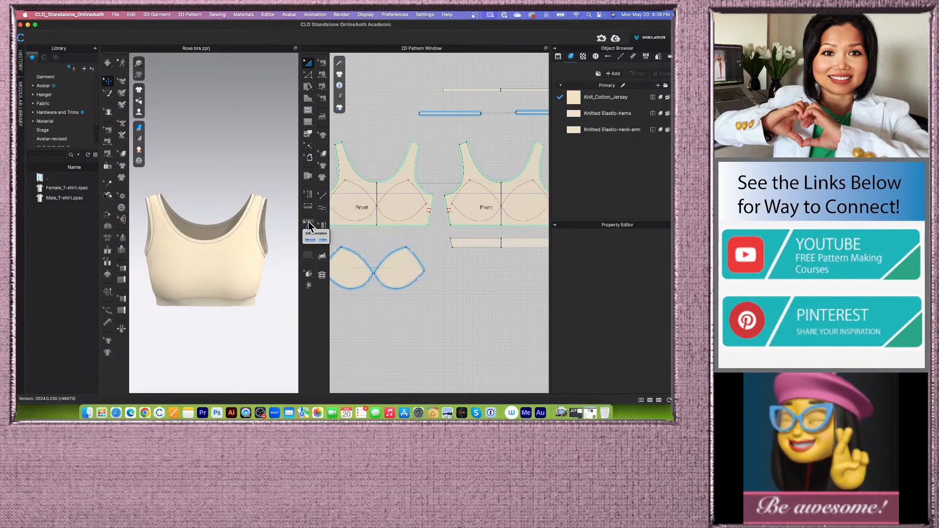
scroll(350, 215, down, 3)
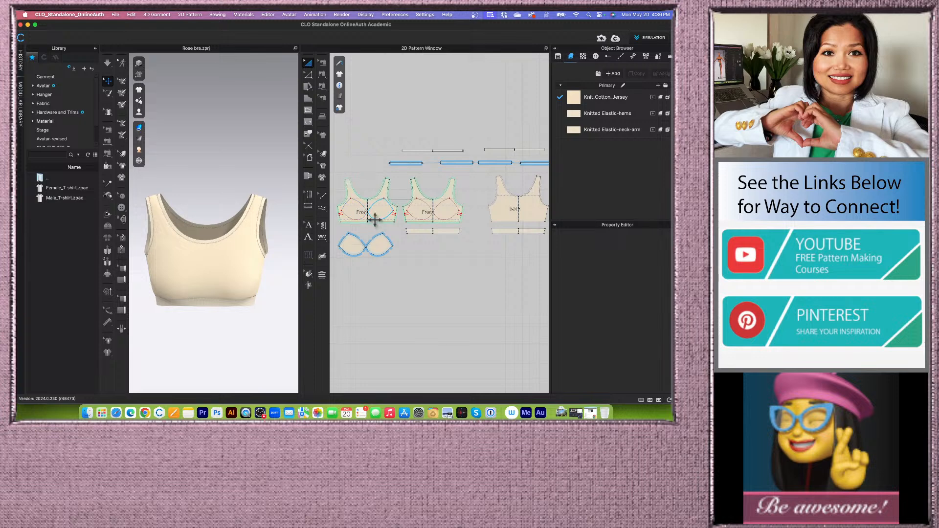
scroll(381, 225, down, 3)
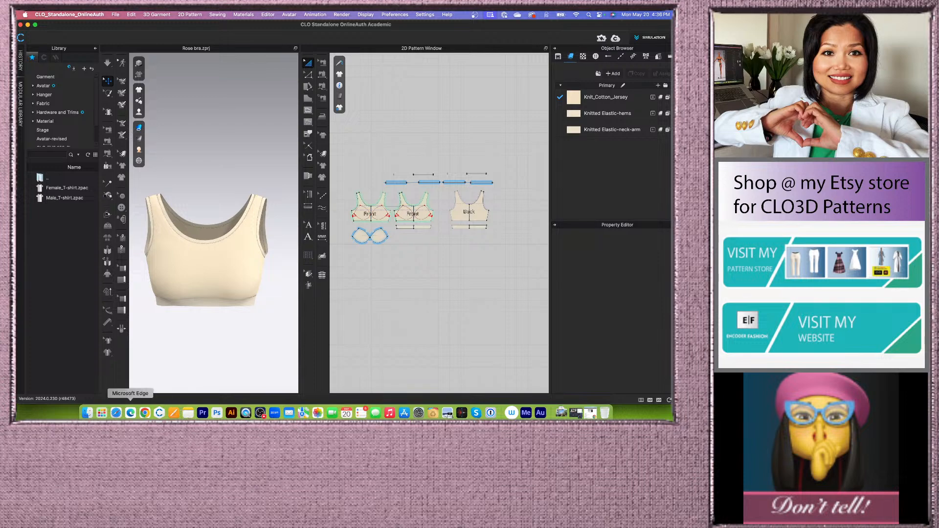
scroll(493, 251, down, 2)
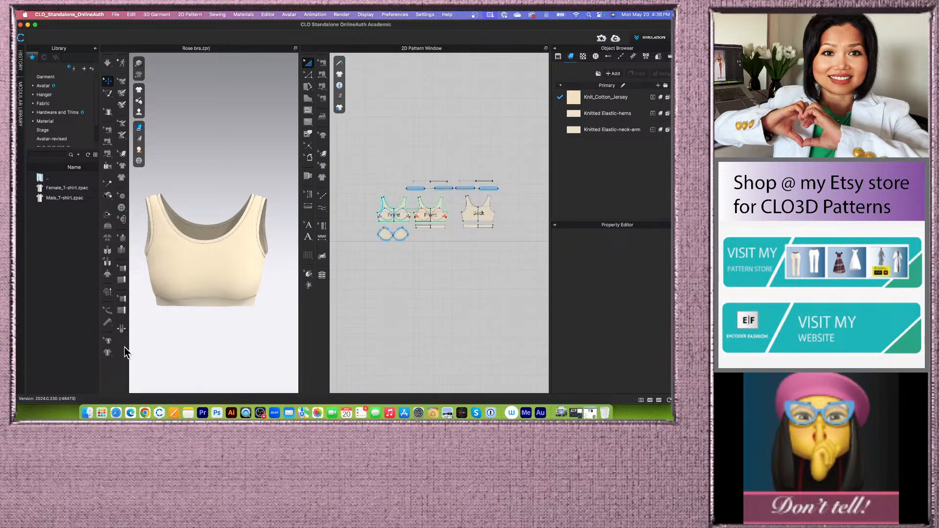
- Switch to the browser, open the Encoder Fashion YouTube channel tab and enlarge the window
click(146, 413)
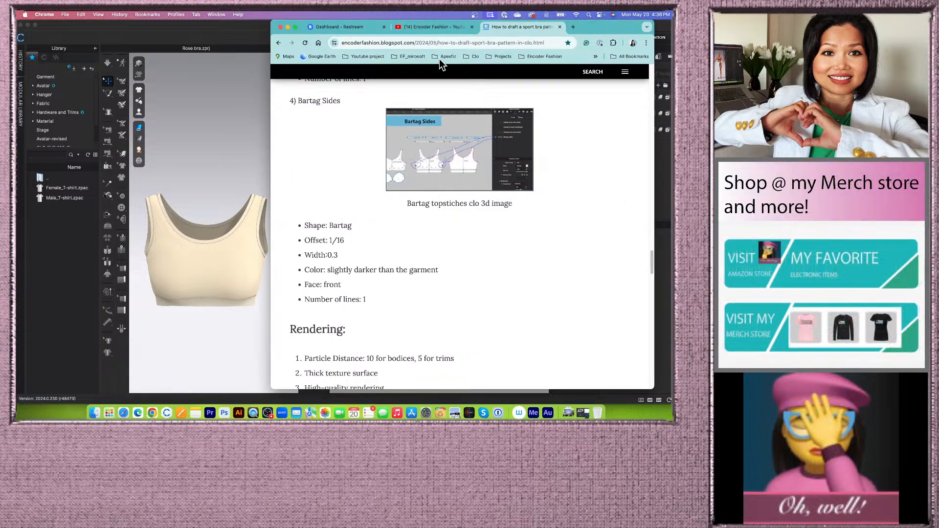
click(425, 28)
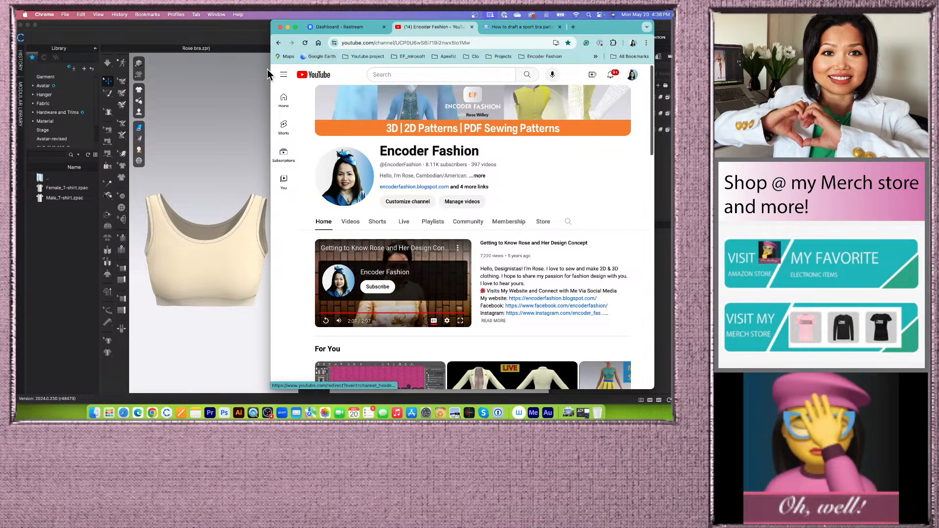
drag(271, 75, 17, 75)
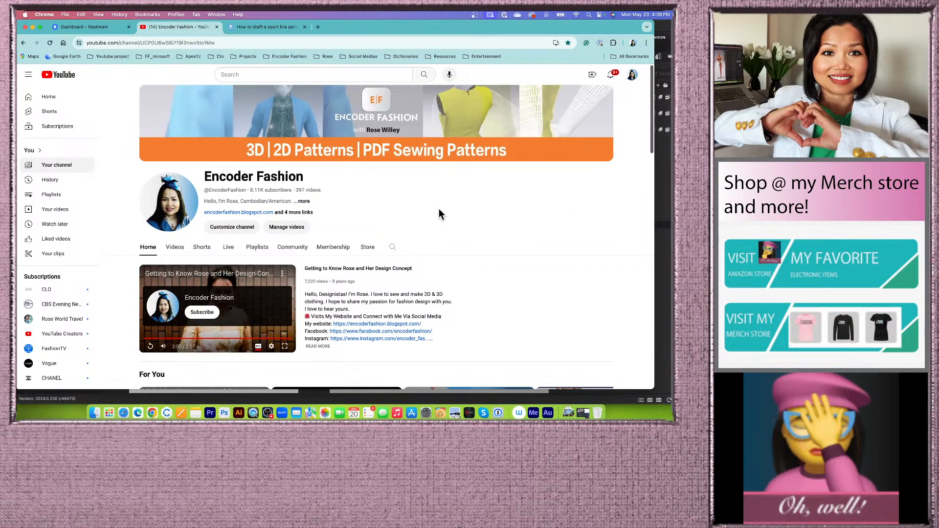
- Scroll through the YouTube channel page to browse its videos
scroll(433, 204, down, 1)
scroll(442, 219, down, 4)
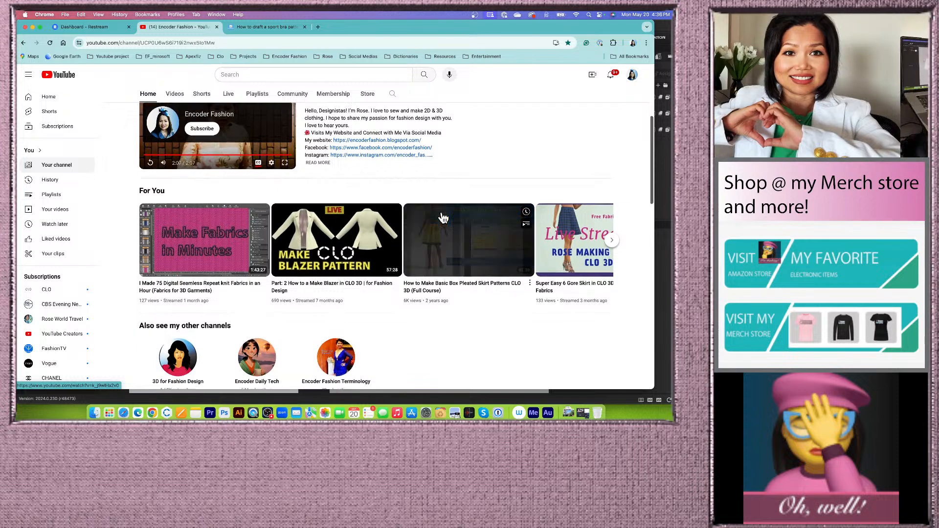
scroll(442, 218, up, 1)
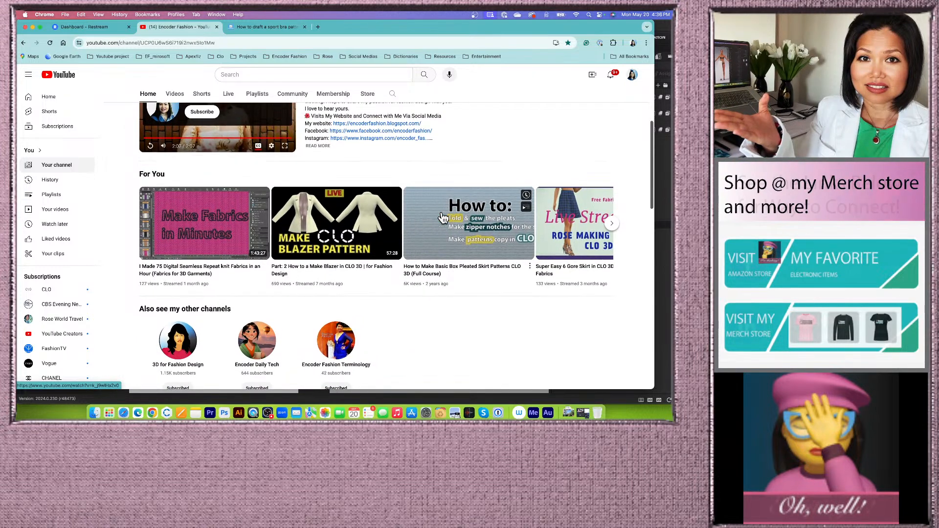
scroll(442, 218, down, 1)
scroll(442, 215, up, 4)
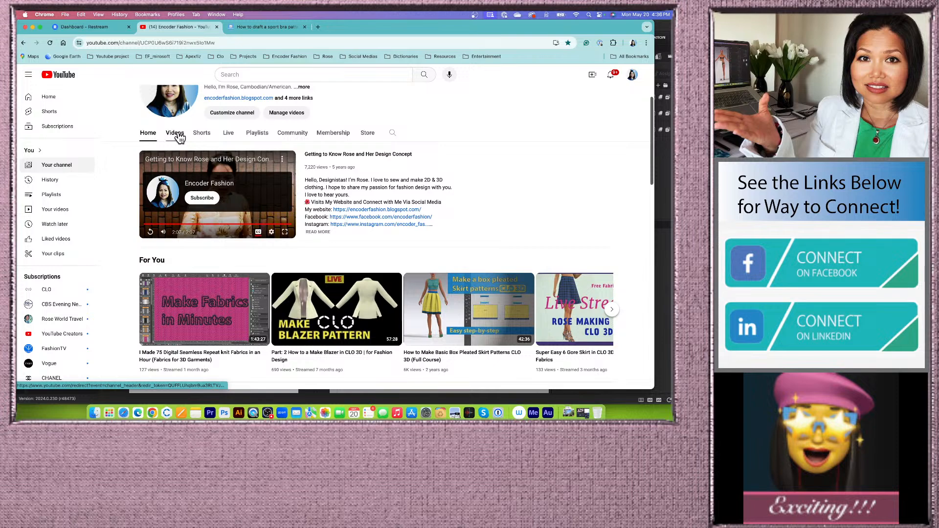
- Open the channel's Videos tab and scroll through the list of uploaded tutorials
click(176, 135)
scroll(456, 249, down, 1)
scroll(456, 248, up, 2)
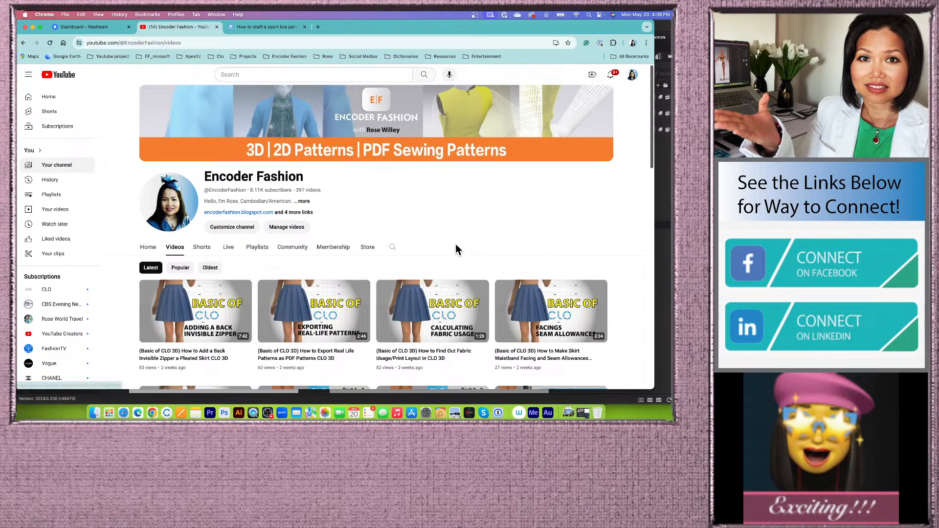
scroll(361, 183, down, 3)
scroll(362, 186, down, 3)
scroll(363, 186, down, 4)
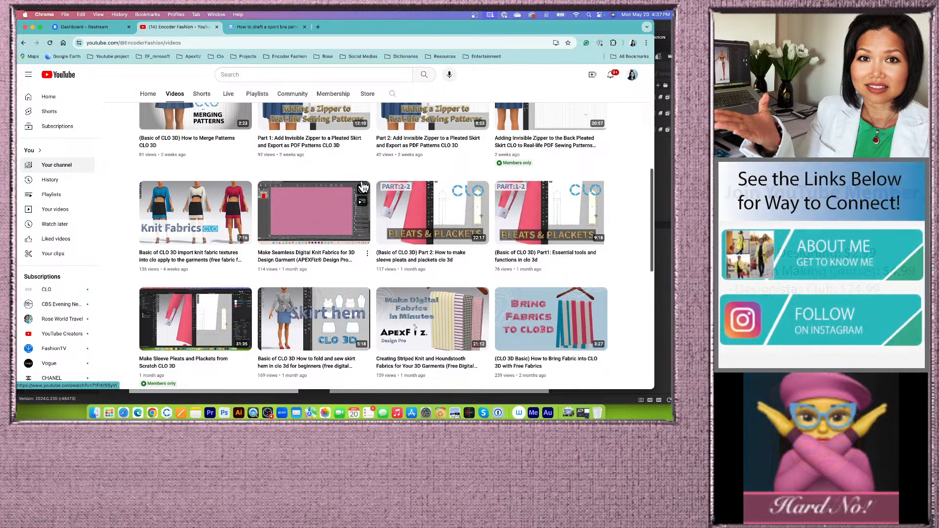
scroll(404, 265, down, 2)
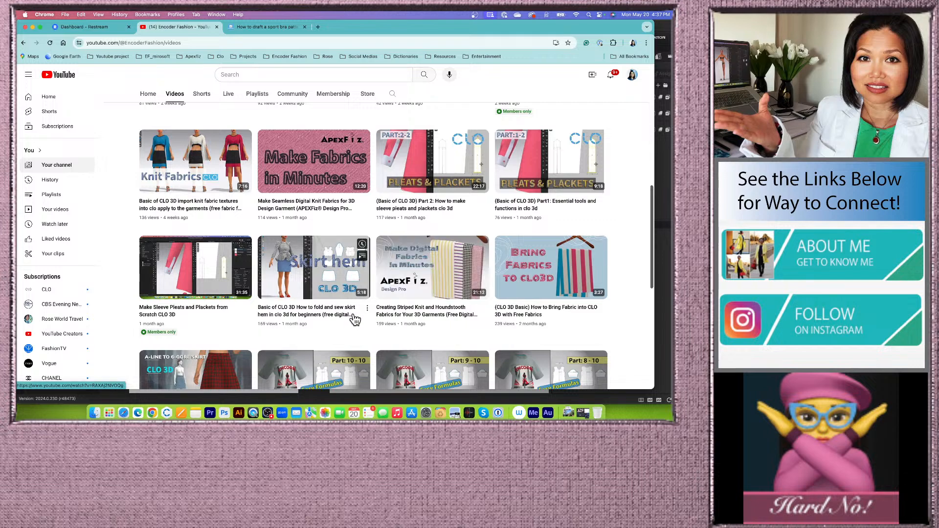
scroll(361, 308, down, 6)
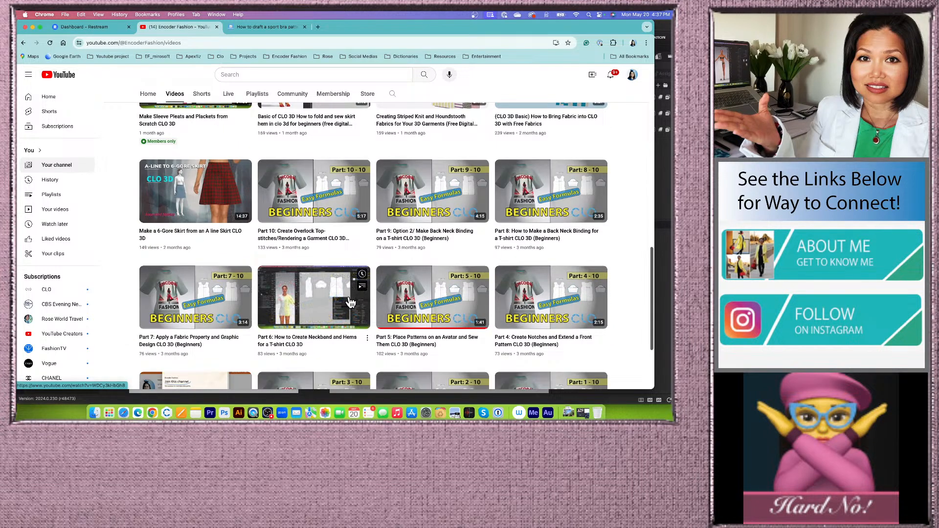
scroll(351, 300, up, 1)
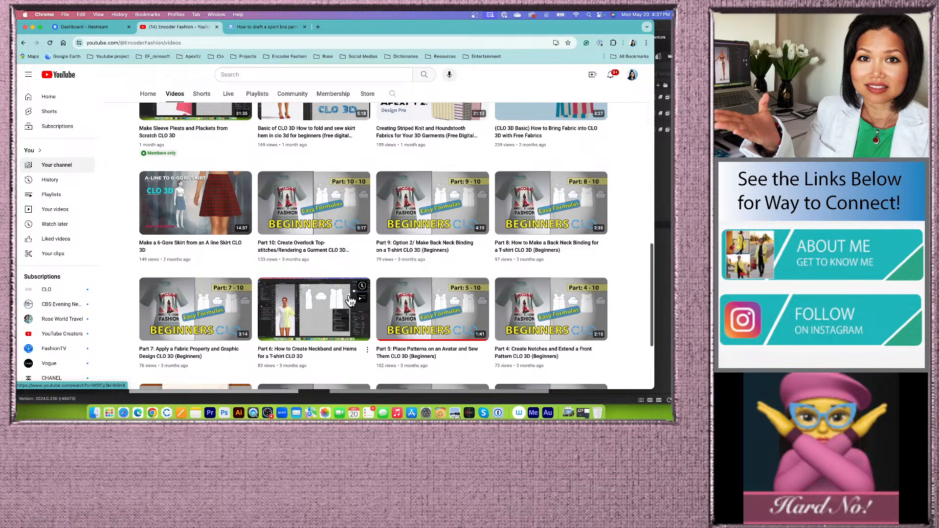
scroll(351, 301, up, 6)
scroll(351, 301, up, 5)
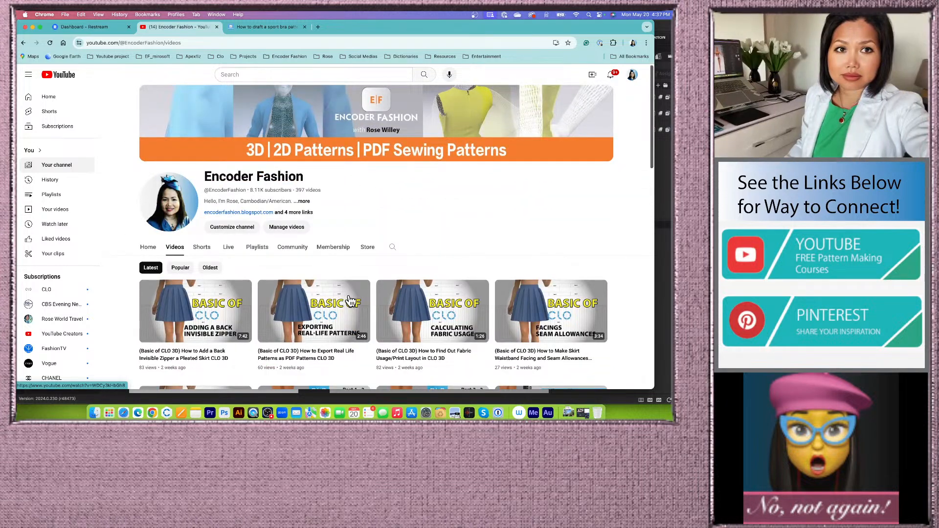
scroll(351, 301, down, 2)
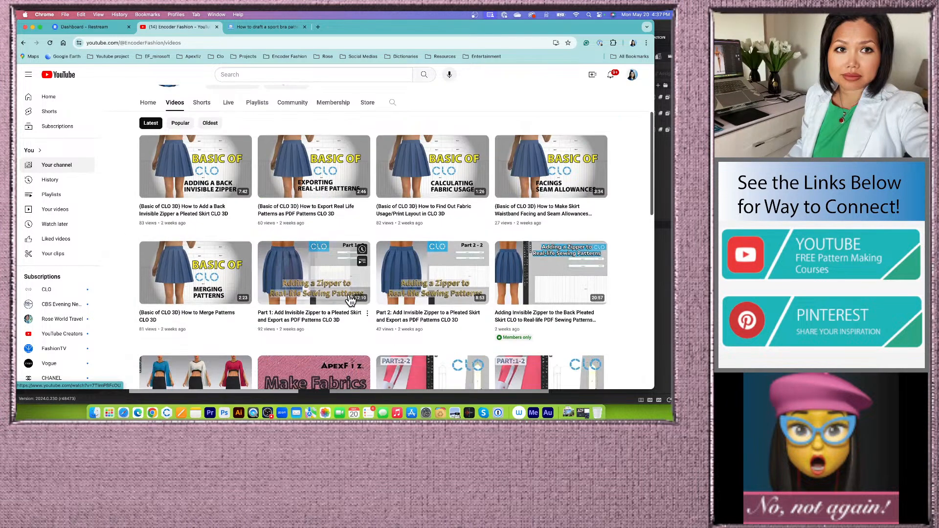
scroll(350, 300, up, 1)
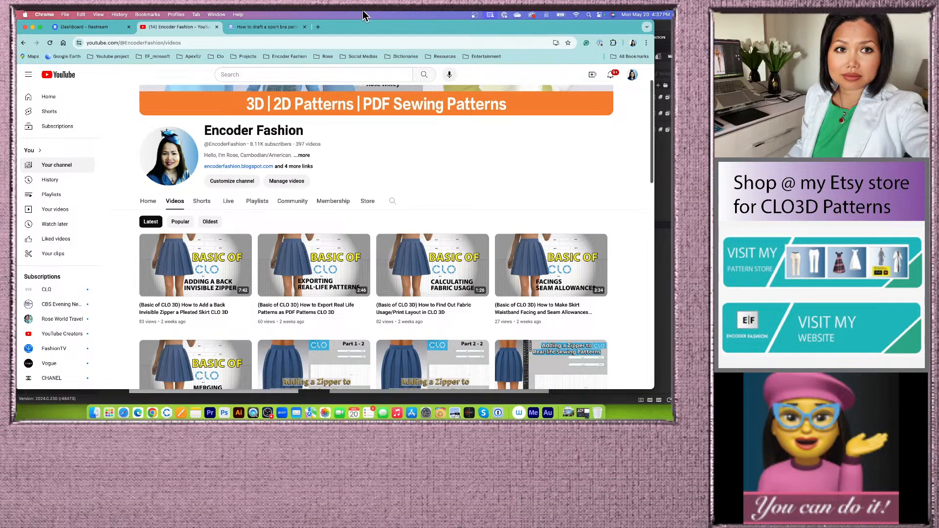
- Close the browser window to return to the CLO 3D sports bra project
click(32, 27)
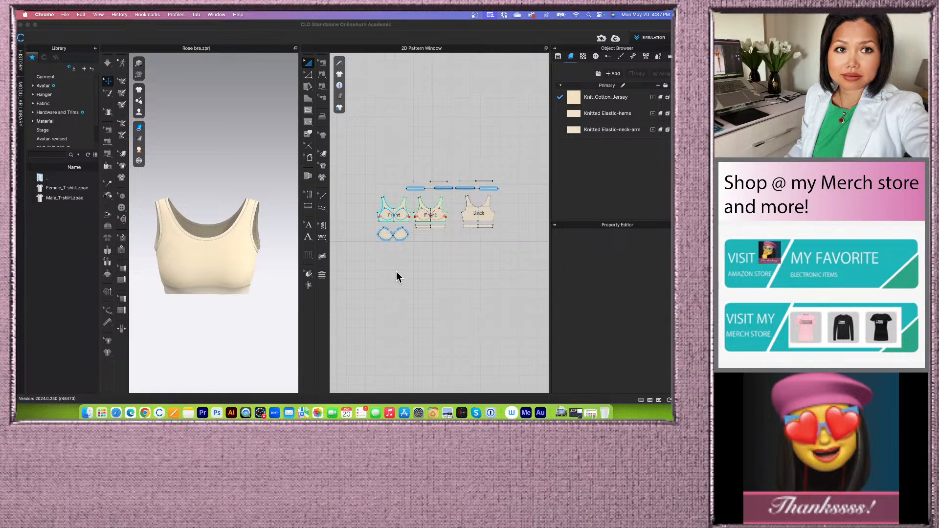
click(260, 414)
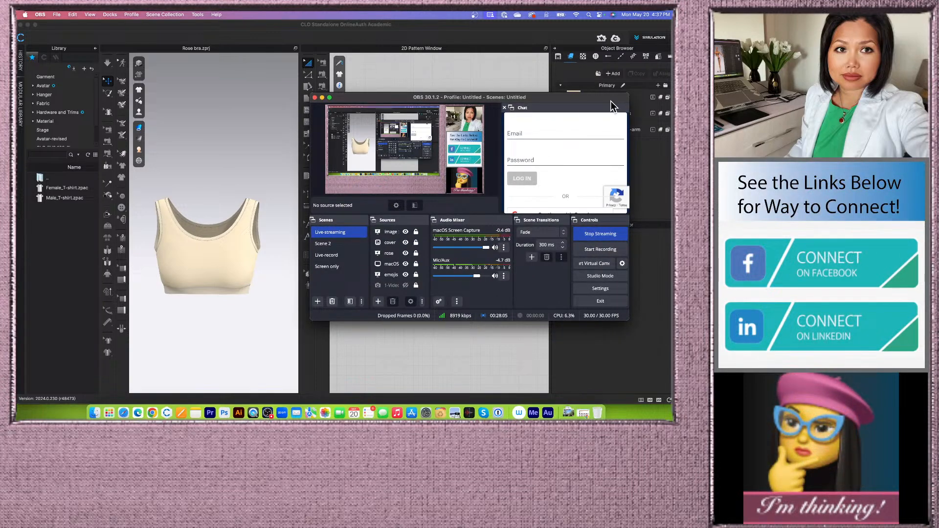